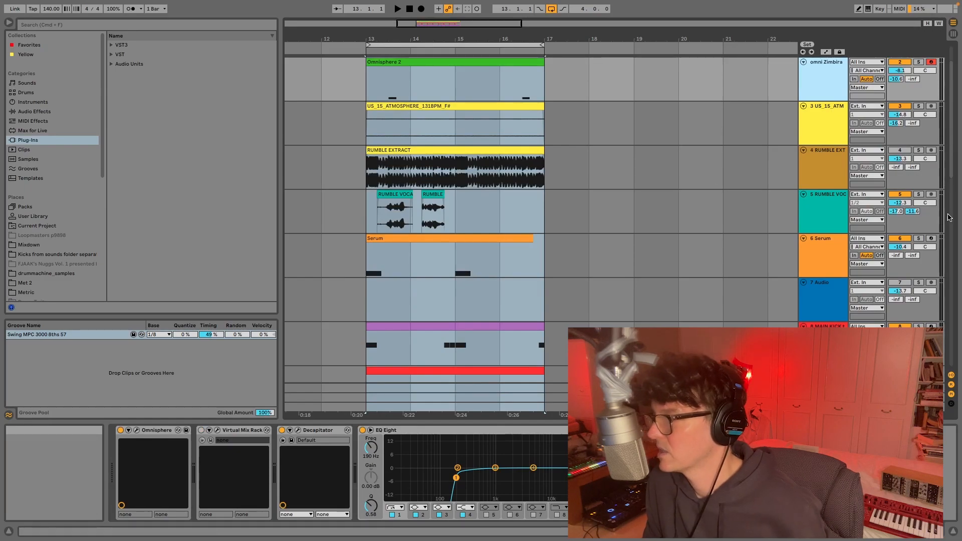
Play the loop with the RUMBLE VOC track soloed, and play it again with every track audible.
{"action": "left_click", "coordinate": [918, 194]}
{"action": "key", "text": "space"}
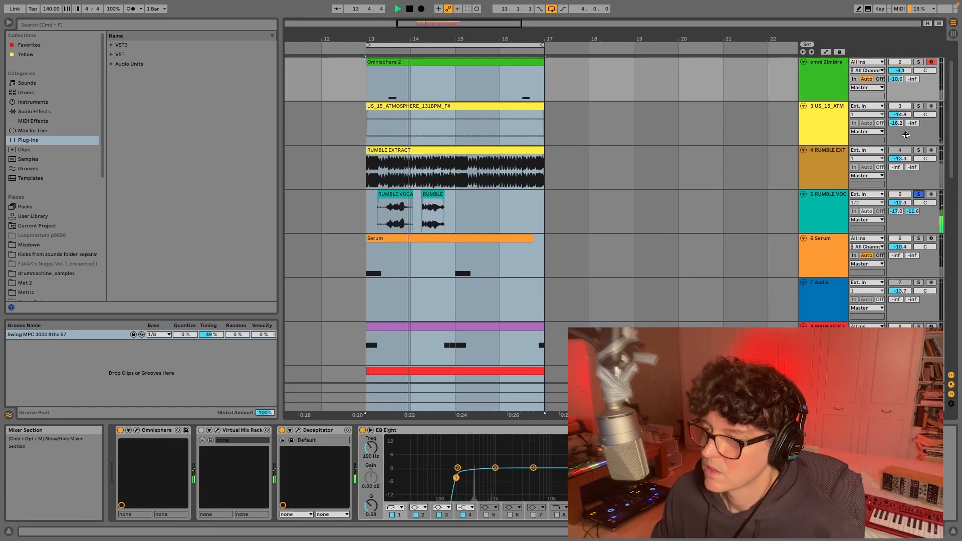
{"action": "left_click", "coordinate": [918, 193]}
{"action": "key", "text": "space"}
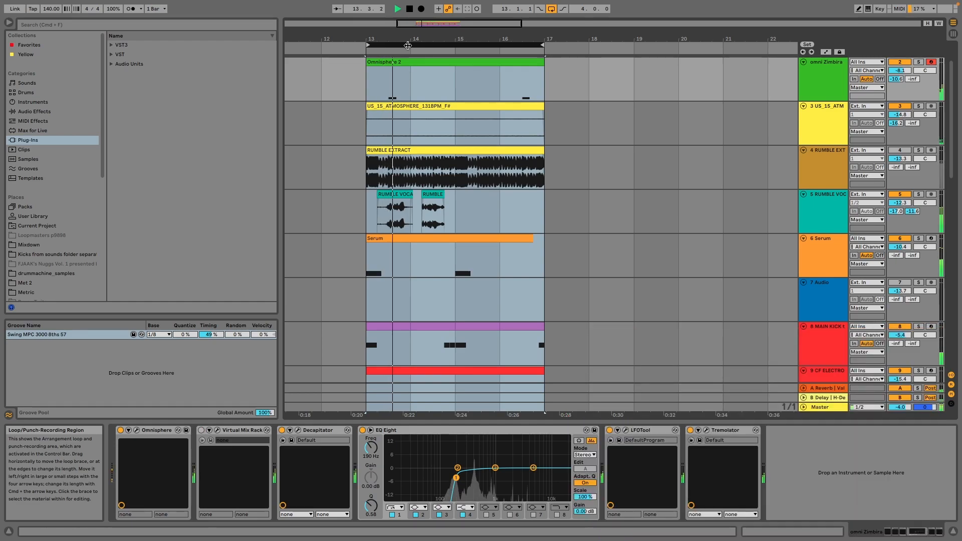
Mute and unmute the RUMBLE VOC track during playback to compare the loop without and with the vocals.
{"action": "left_click", "coordinate": [899, 196]}
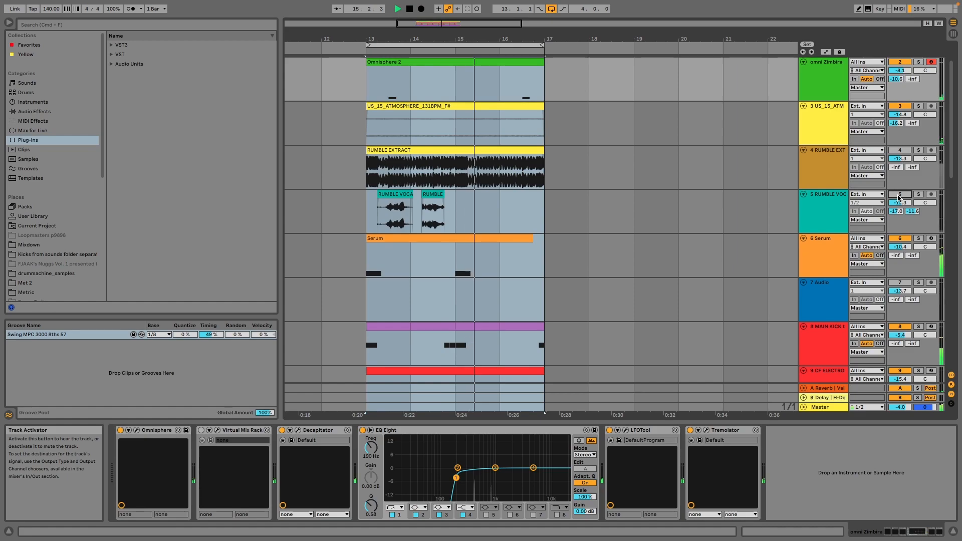
{"action": "left_click", "coordinate": [899, 196]}
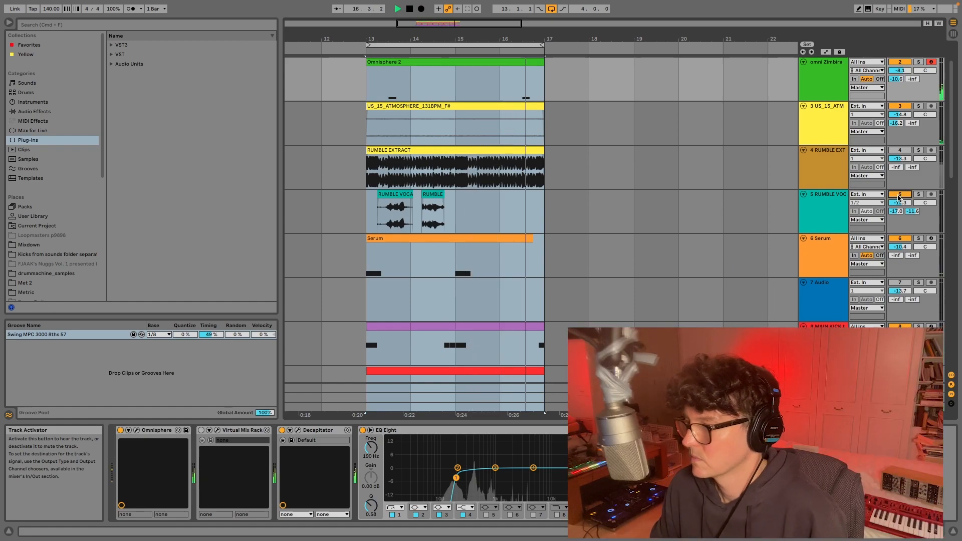
{"action": "key", "text": "space"}
Examine the ADPTR MetricAB plug-in on the Master track, close it and play the full loop.
{"action": "left_click", "coordinate": [823, 407]}
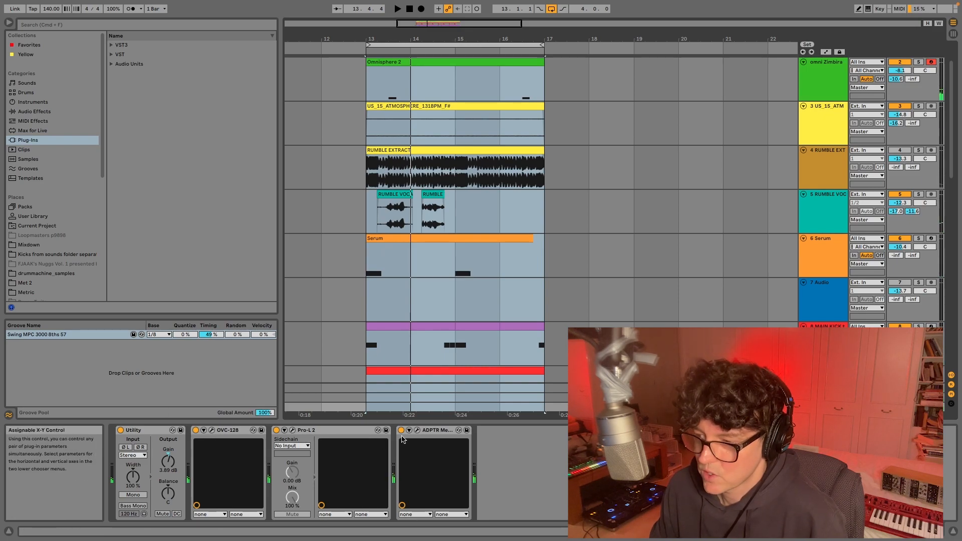
{"action": "left_click", "coordinate": [416, 430]}
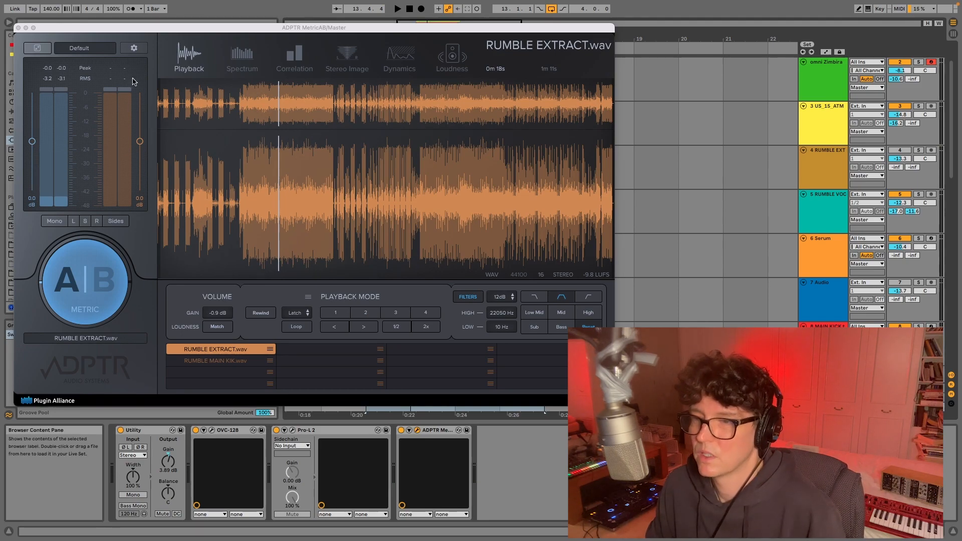
{"action": "left_click", "coordinate": [20, 27]}
{"action": "key", "text": "space"}
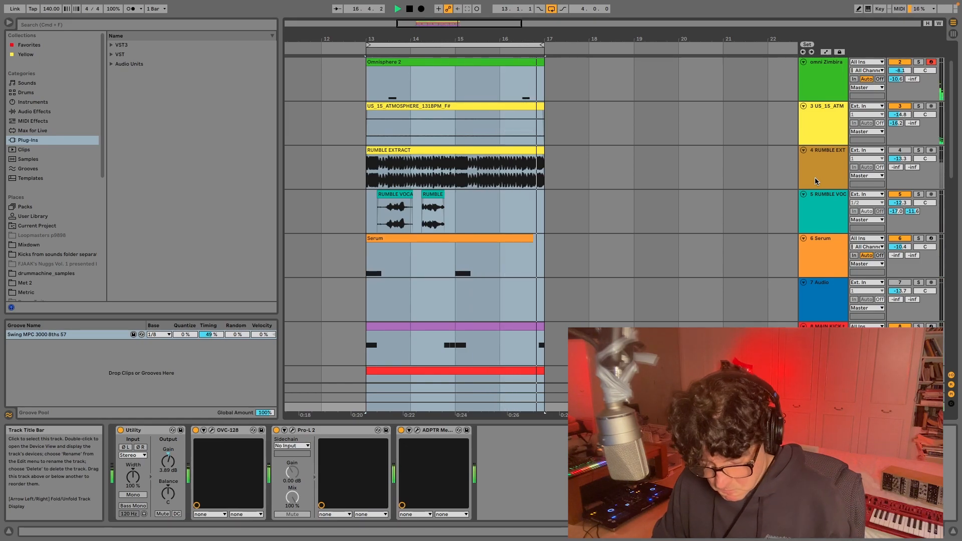
{"action": "key", "text": "space"}
Solo the omni Zimbira track, play it and view its Omnisphere patch.
{"action": "left_click", "coordinate": [814, 128]}
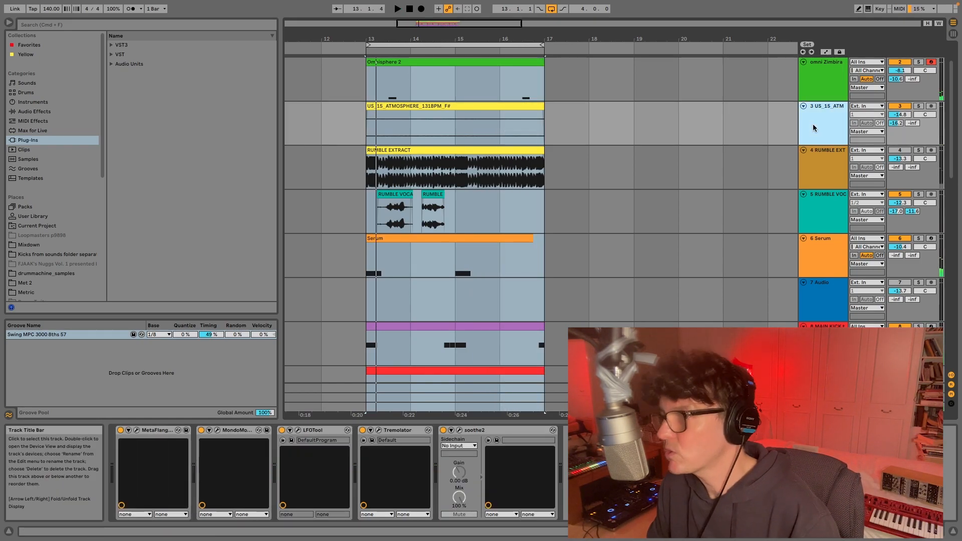
{"action": "key", "text": "Up"}
{"action": "key", "text": "Up"}
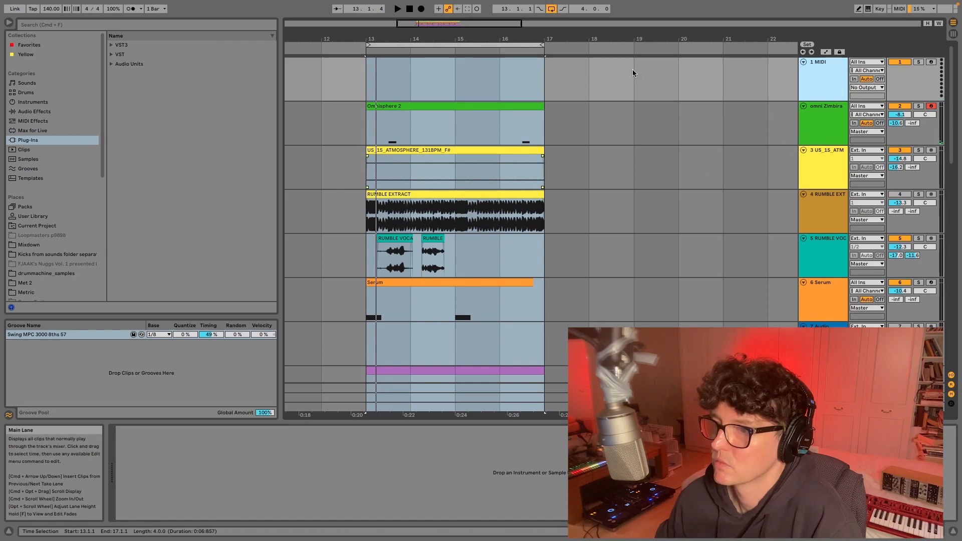
{"action": "left_click", "coordinate": [918, 106]}
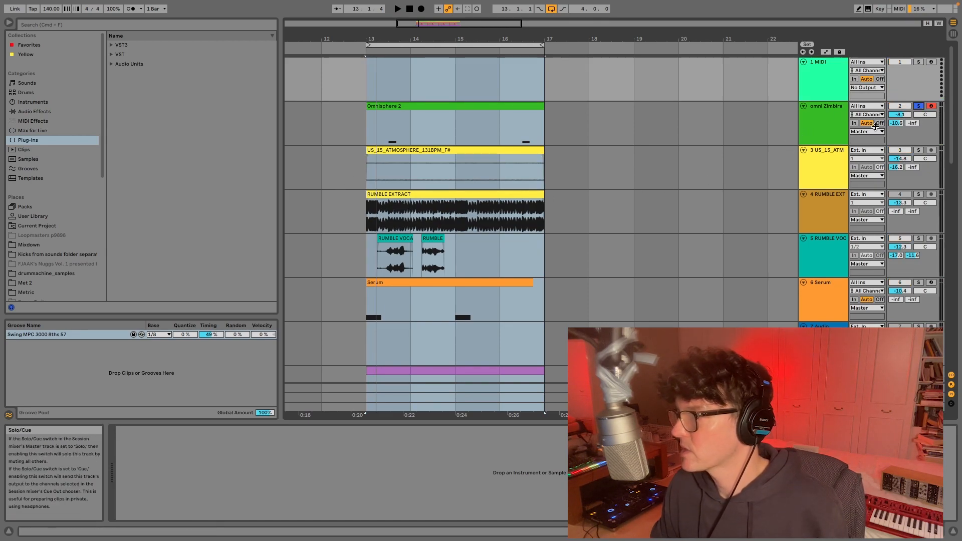
{"action": "key", "text": "space"}
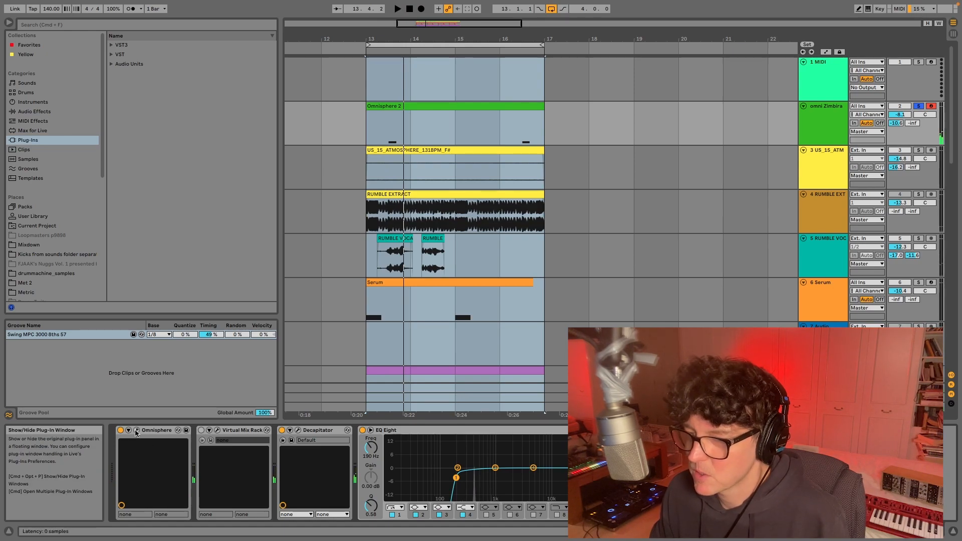
{"action": "left_click", "coordinate": [135, 431]}
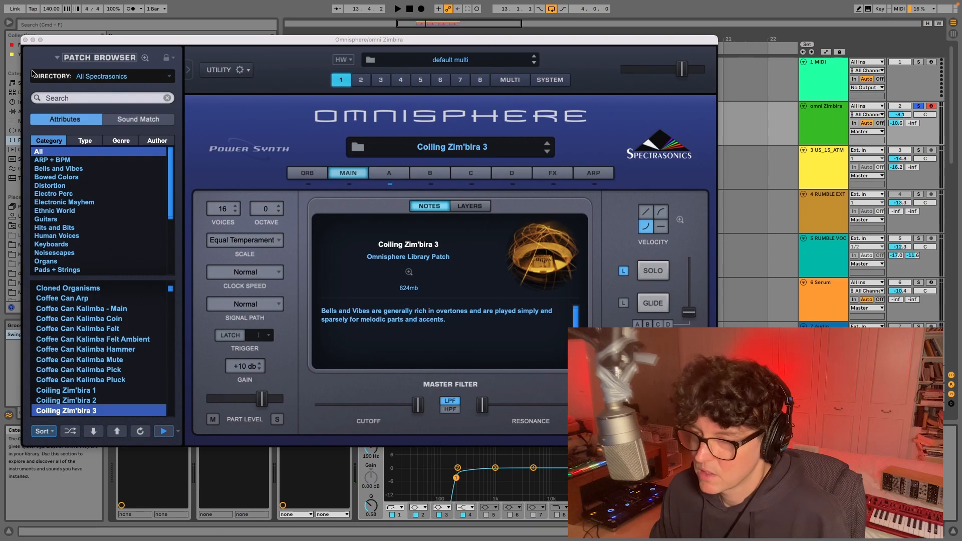
{"action": "left_click", "coordinate": [24, 40]}
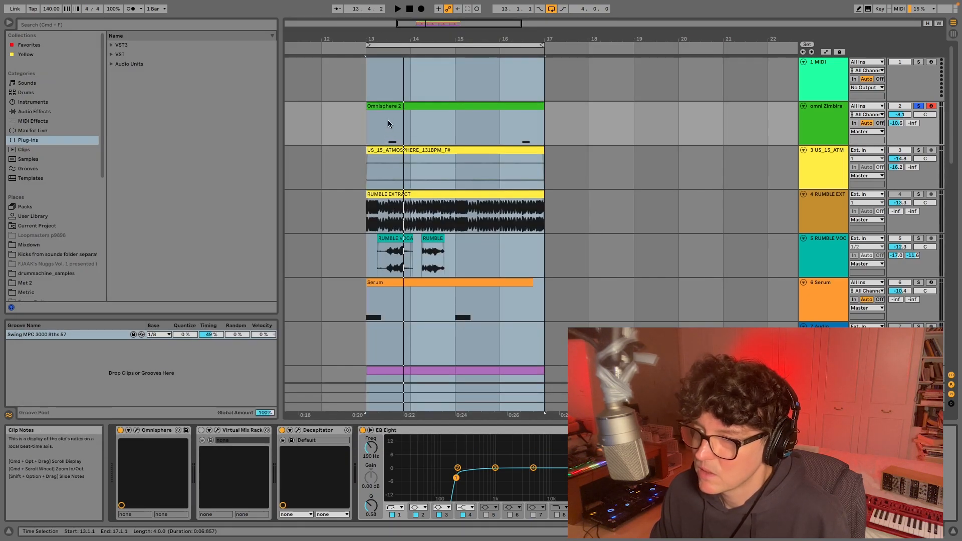
Enable Virtual Mix Rack on the omni Zimbira track during playback and check the Omnisphere patch again.
{"action": "key", "text": "space"}
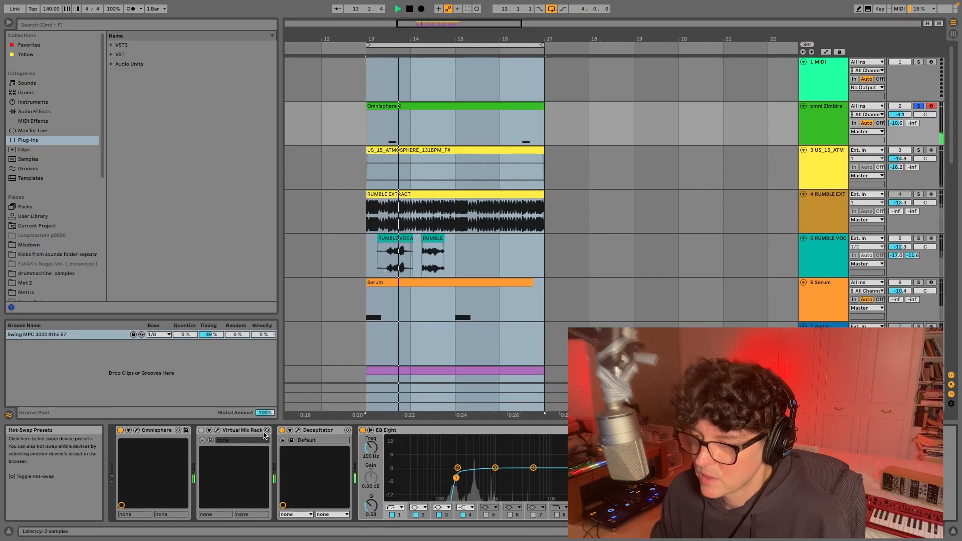
{"action": "left_click", "coordinate": [201, 431]}
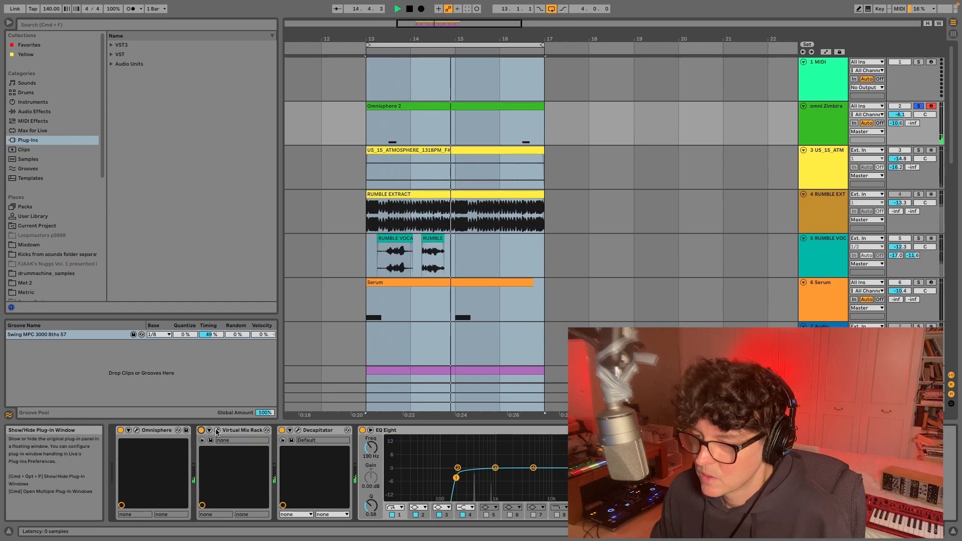
{"action": "left_click", "coordinate": [137, 431]}
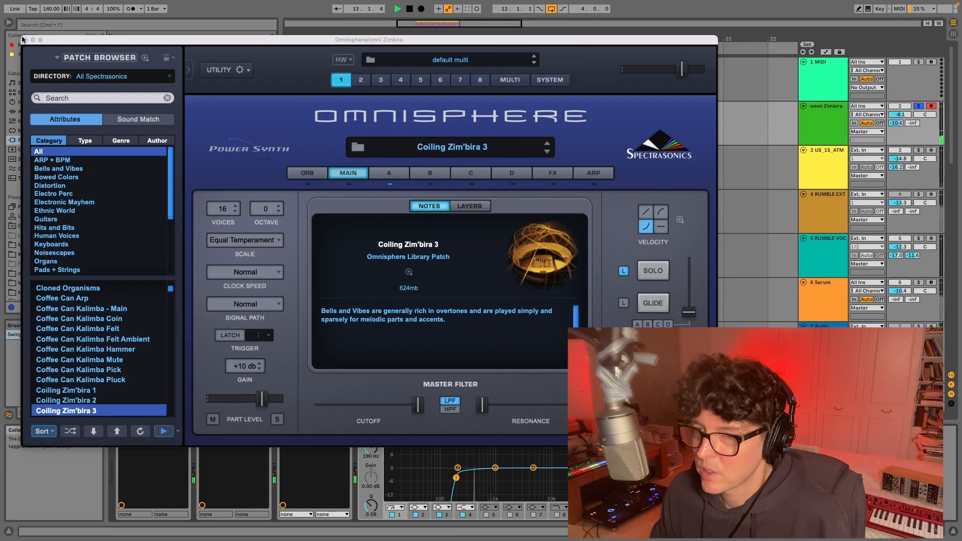
{"action": "left_click", "coordinate": [25, 39]}
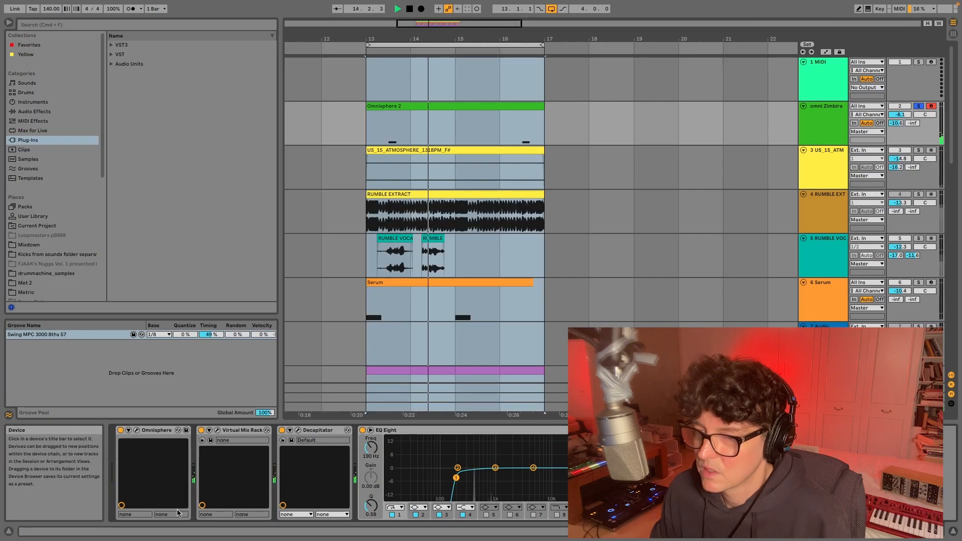
Open the Virtual Mix Rack and Decapitator plug-in windows, place them side by side and play the loop.
{"action": "left_click", "coordinate": [217, 430]}
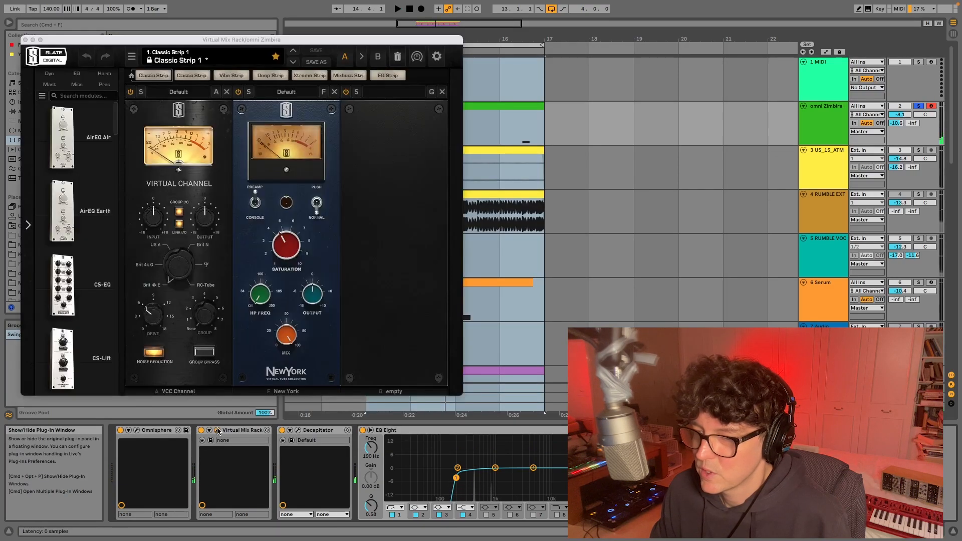
{"action": "left_click", "coordinate": [299, 430]}
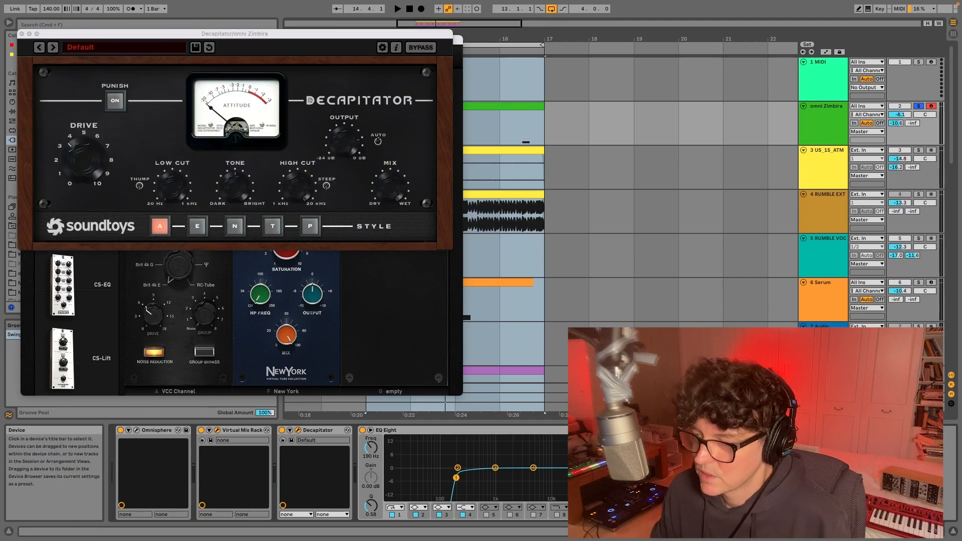
{"action": "key", "text": "space"}
{"action": "key", "text": "space"}
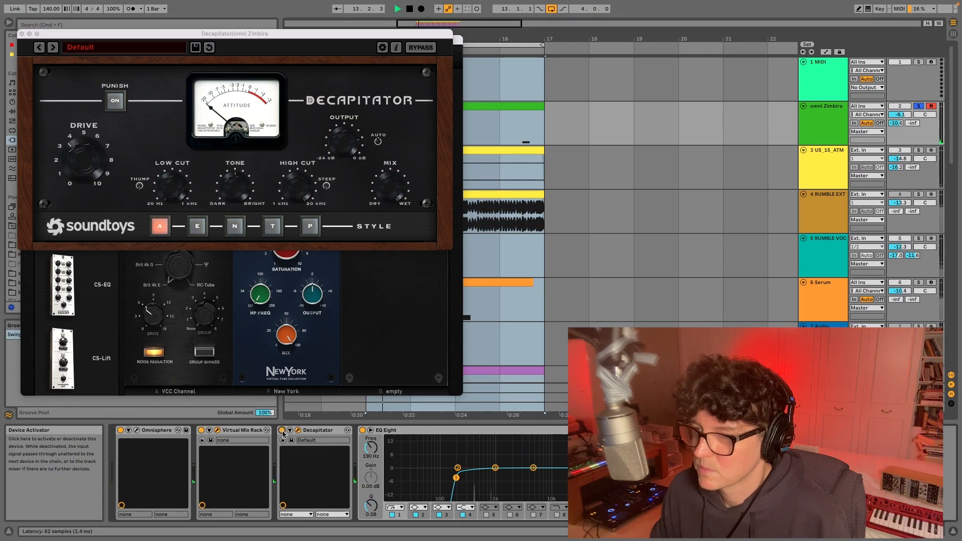
{"action": "left_click_drag", "start_coordinate": [176, 41], "coordinate": [593, 96]}
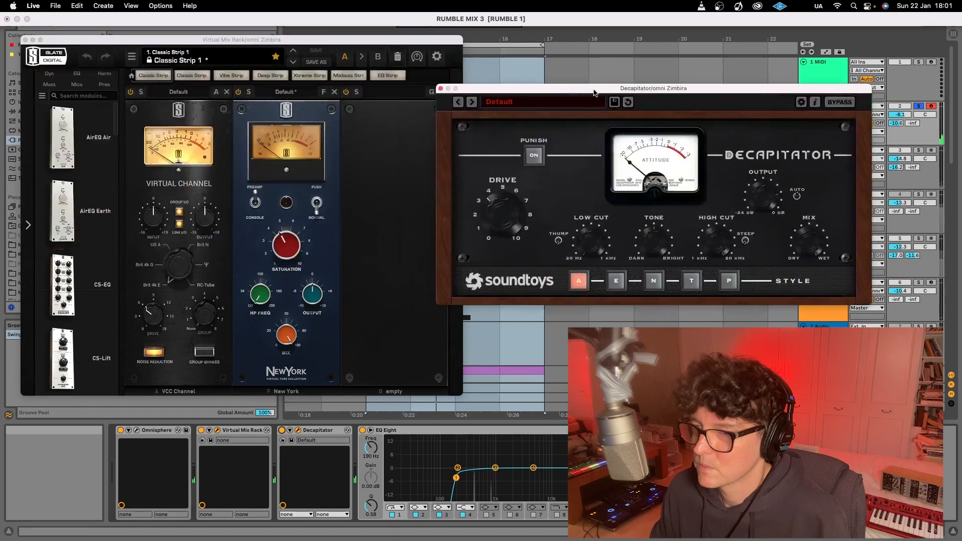
Raise the New York module's saturation to 8.88 during playback and turn it back down.
{"action": "left_click_drag", "start_coordinate": [287, 251], "coordinate": [281, 133]}
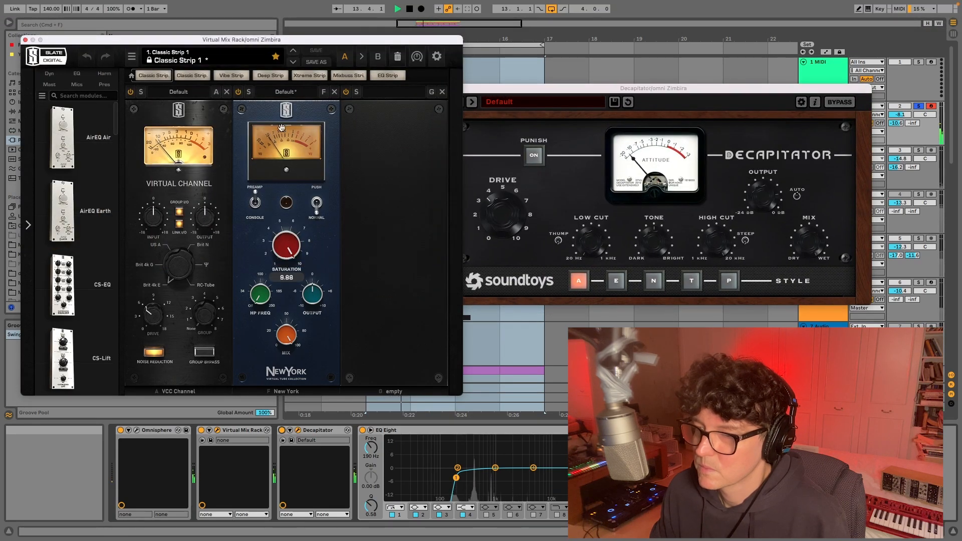
{"action": "left_click", "coordinate": [515, 137]}
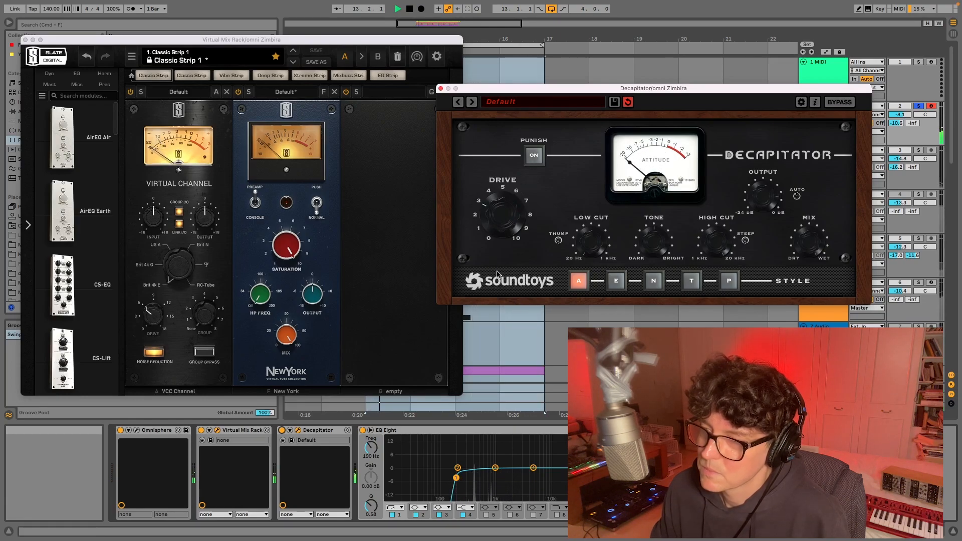
{"action": "left_click_drag", "start_coordinate": [286, 239], "coordinate": [277, 309]}
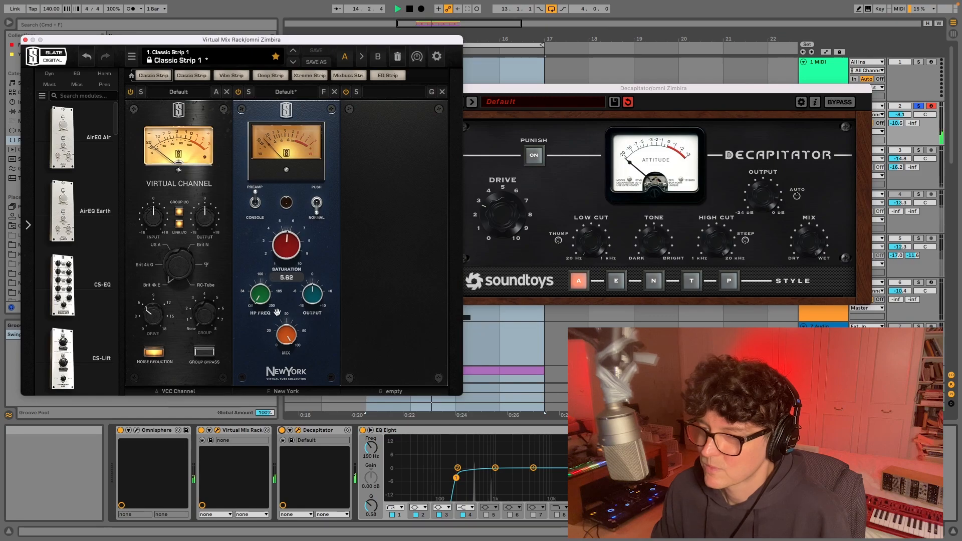
{"action": "key", "text": "space"}
Open LFOTool and Tremolator on the omni Zimbira track and audition their modulation while the loop plays.
{"action": "left_click", "coordinate": [630, 429]}
{"action": "key", "text": "space"}
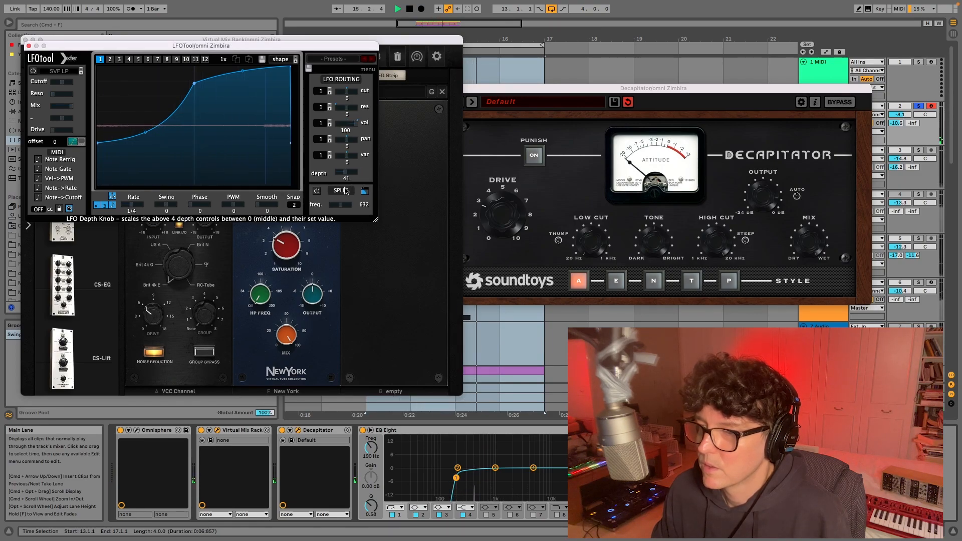
{"action": "key", "text": "space"}
{"action": "left_click", "coordinate": [711, 430]}
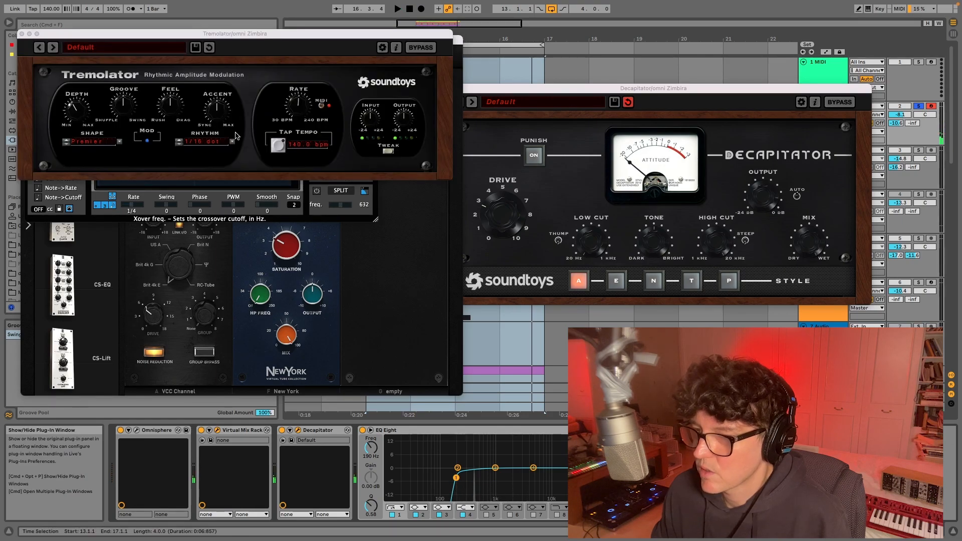
{"action": "left_click", "coordinate": [89, 110]}
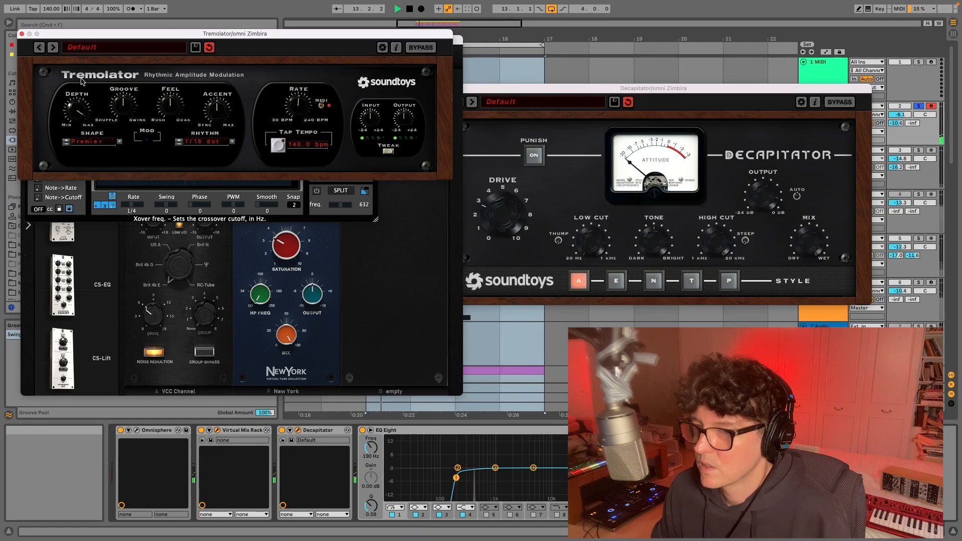
{"action": "key", "text": "space"}
Close the Tremolator, LFOTool, Virtual Mix Rack and Decapitator windows.
{"action": "left_click", "coordinate": [22, 33]}
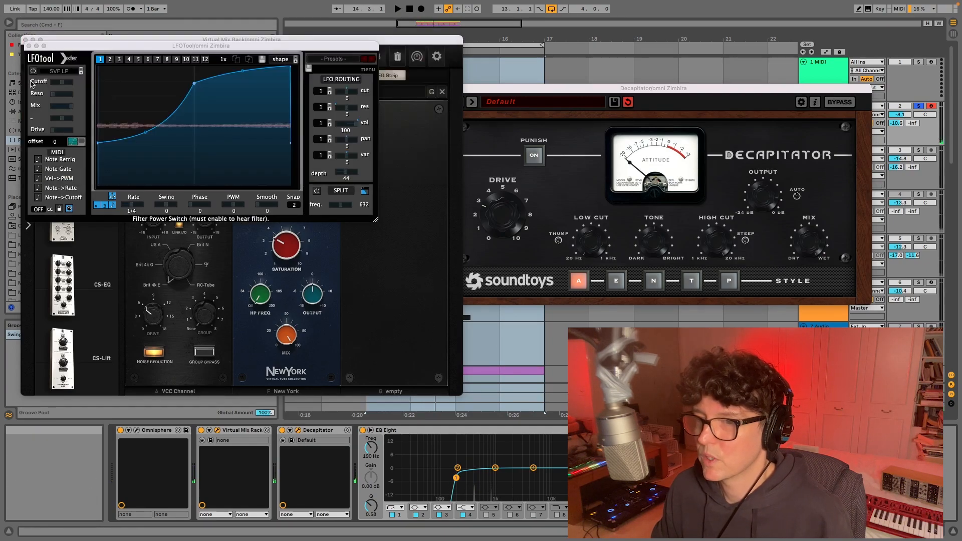
{"action": "left_click", "coordinate": [29, 46]}
{"action": "left_click", "coordinate": [26, 39]}
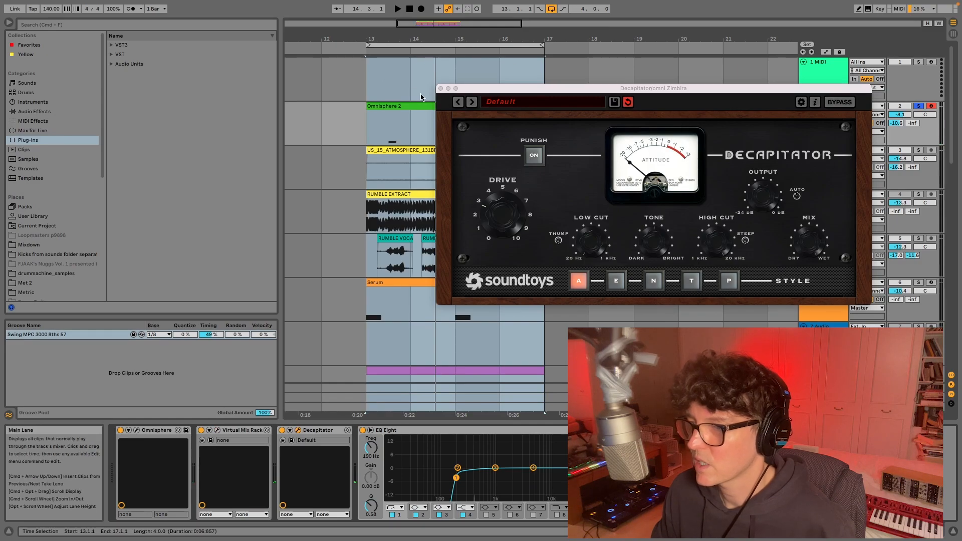
{"action": "left_click", "coordinate": [441, 88]}
Solo the US_15_ATM atmosphere track in place of omni Zimbira and play the loop.
{"action": "left_click", "coordinate": [918, 150]}
{"action": "key", "text": "space"}
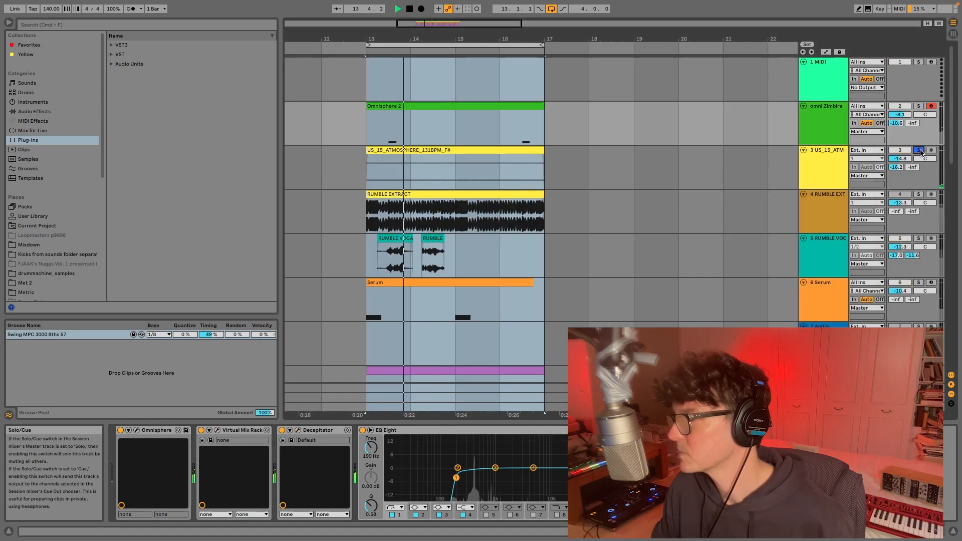
{"action": "key", "text": "space"}
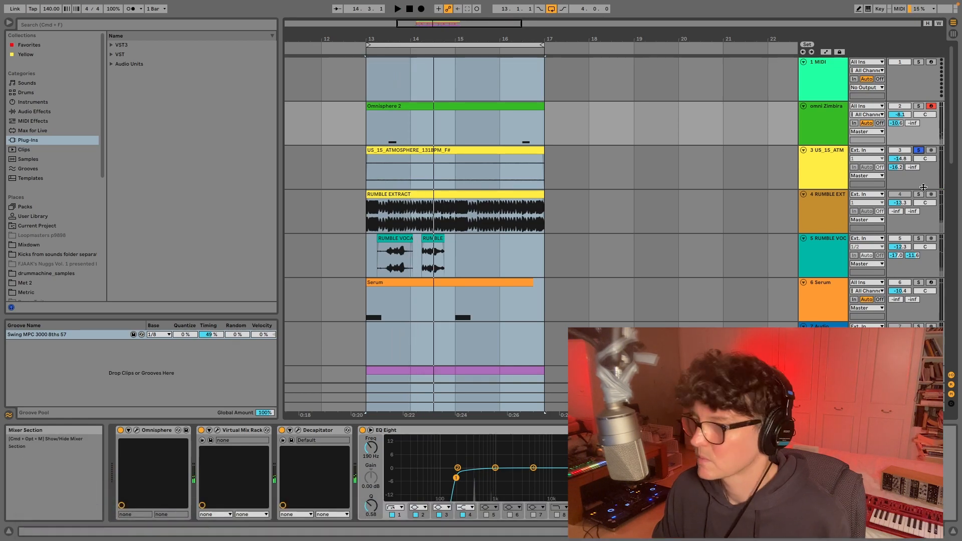
Deactivate all devices on the US_15_ATM track from MetaFlanger through soothe2 and play the unprocessed sound.
{"action": "left_click", "coordinate": [832, 169]}
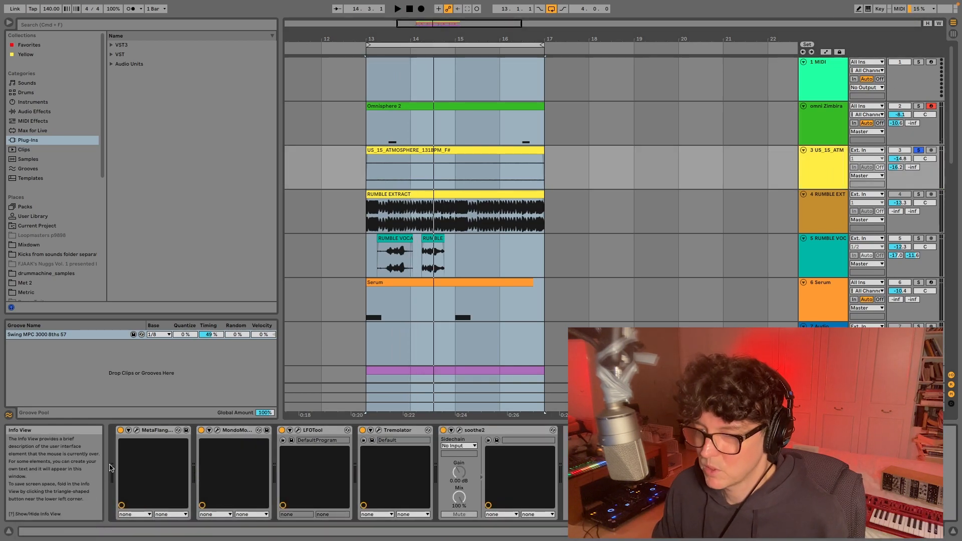
{"action": "left_click", "coordinate": [160, 430]}
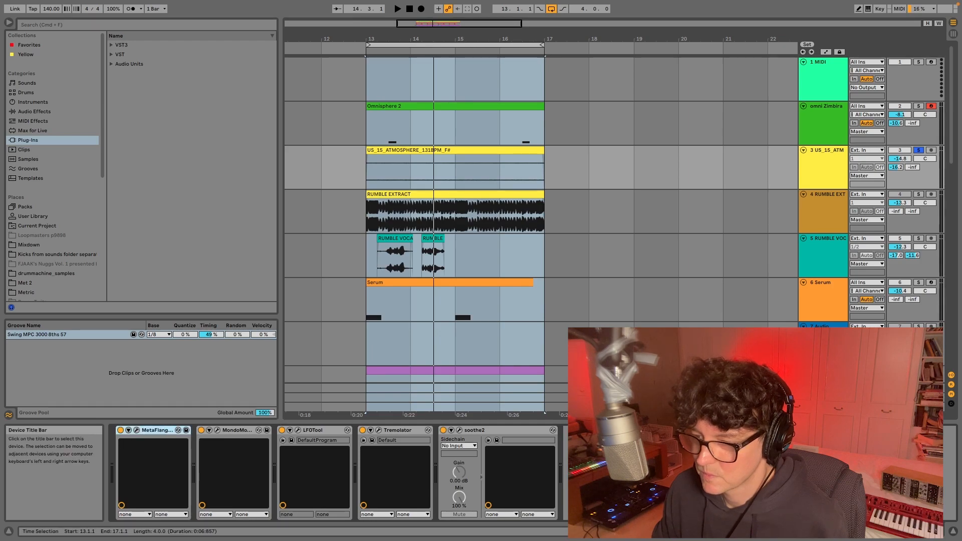
{"action": "left_click", "coordinate": [479, 429], "text": "shift"}
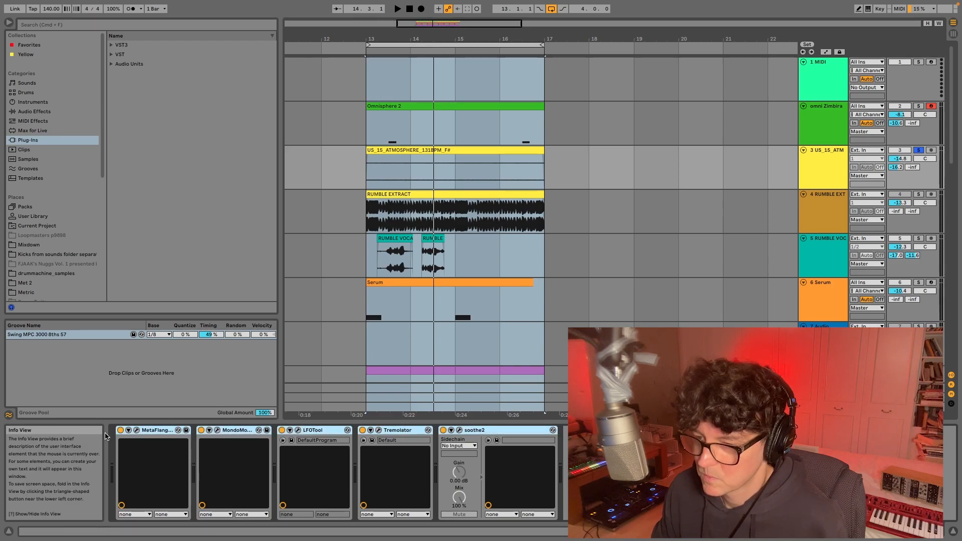
{"action": "left_click", "coordinate": [120, 430]}
{"action": "key", "text": "space"}
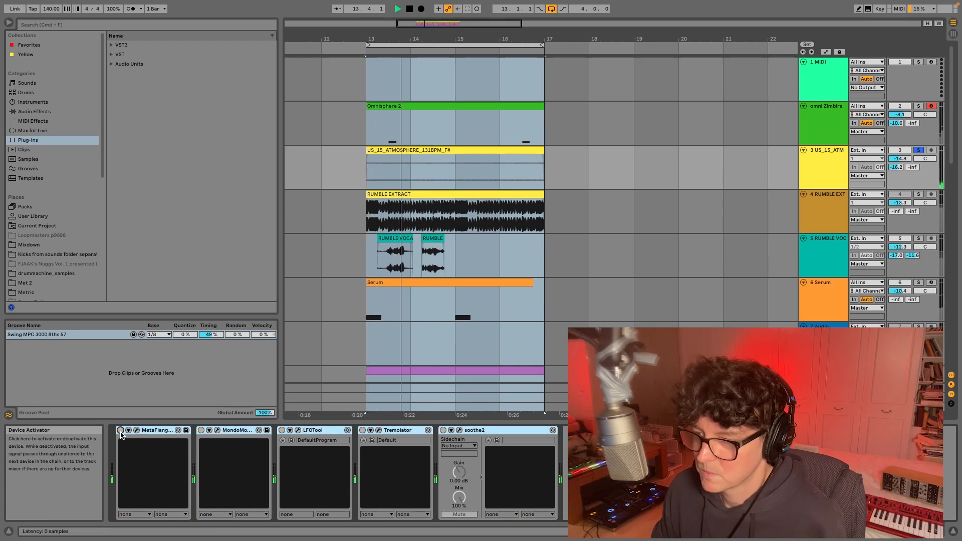
Reactivate all devices on the US_15_ATM track and open the MetaFlanger, MondoMod, LFOTool and Tremolator windows.
{"action": "left_click", "coordinate": [121, 430]}
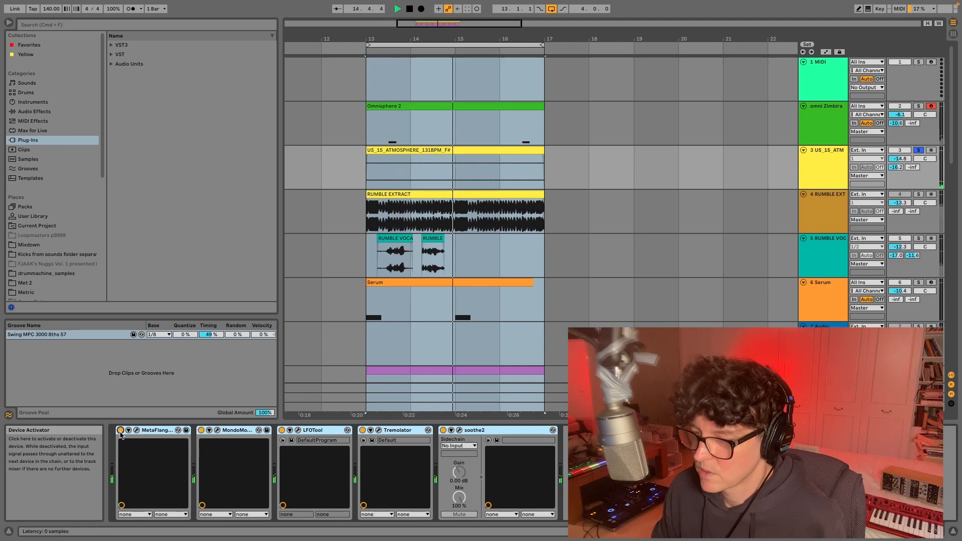
{"action": "left_click", "coordinate": [150, 431]}
{"action": "left_click", "coordinate": [137, 430]}
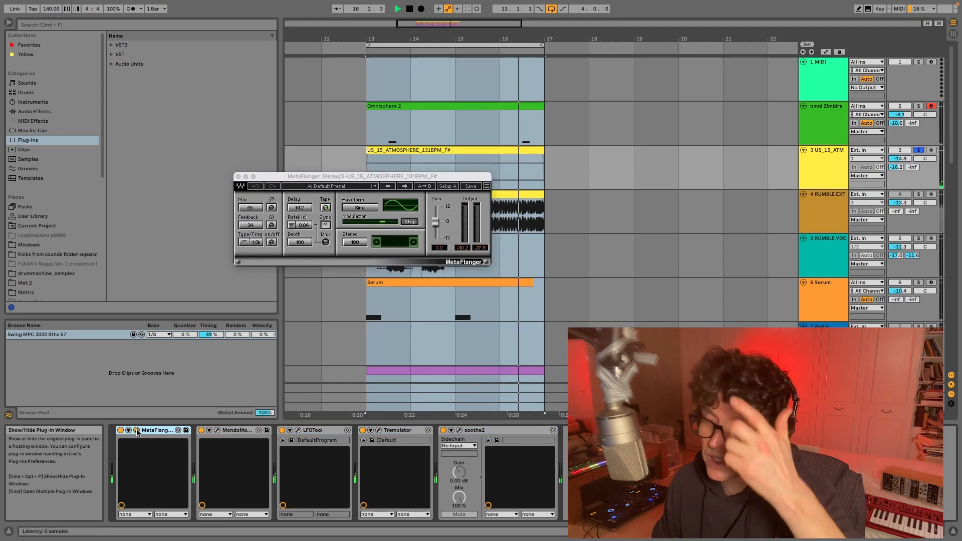
{"action": "left_click", "coordinate": [217, 429]}
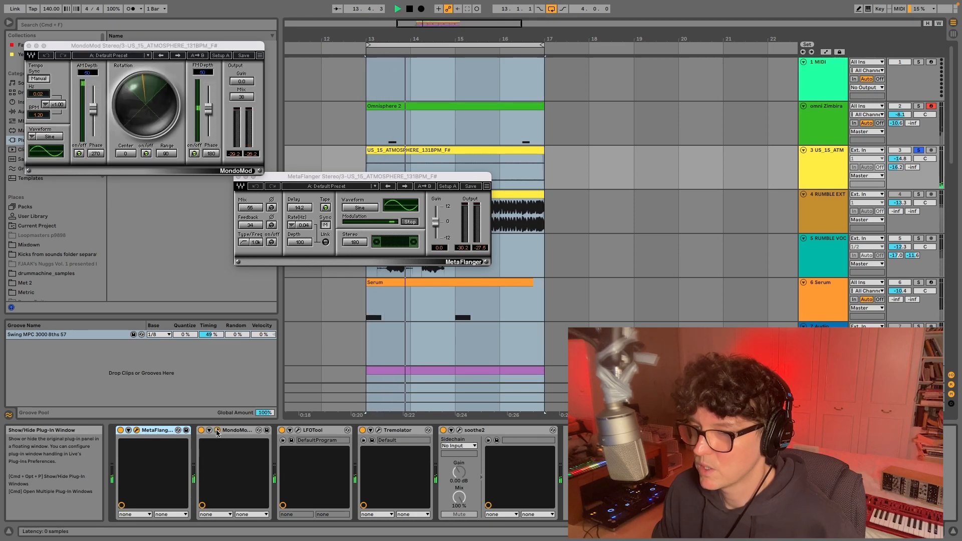
{"action": "left_click", "coordinate": [298, 429]}
{"action": "left_click_drag", "start_coordinate": [346, 175], "coordinate": [402, 175]}
{"action": "left_click", "coordinate": [378, 430]}
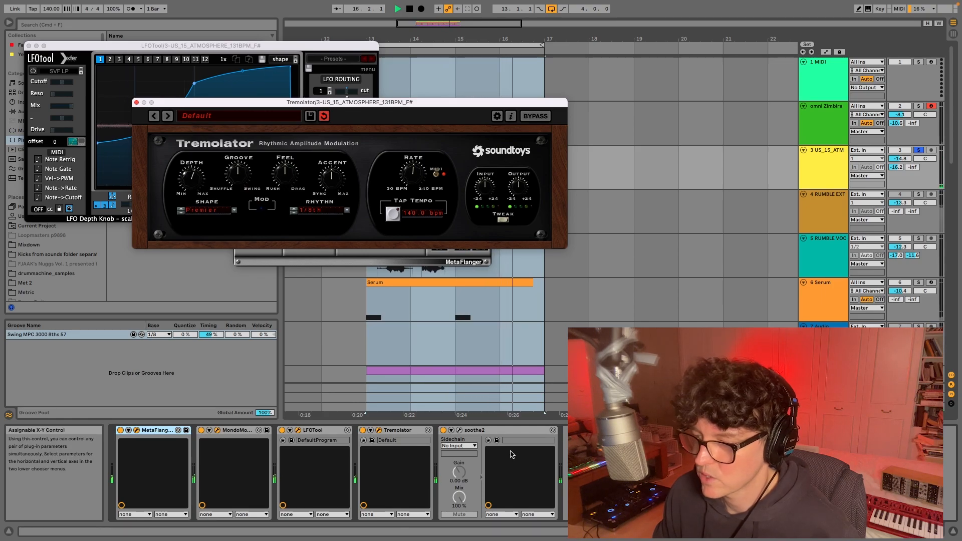
Open soothe2 on the US_15_ATM track, compare the sound with it off and on, and close its window.
{"action": "left_click", "coordinate": [459, 430]}
{"action": "left_click", "coordinate": [443, 430]}
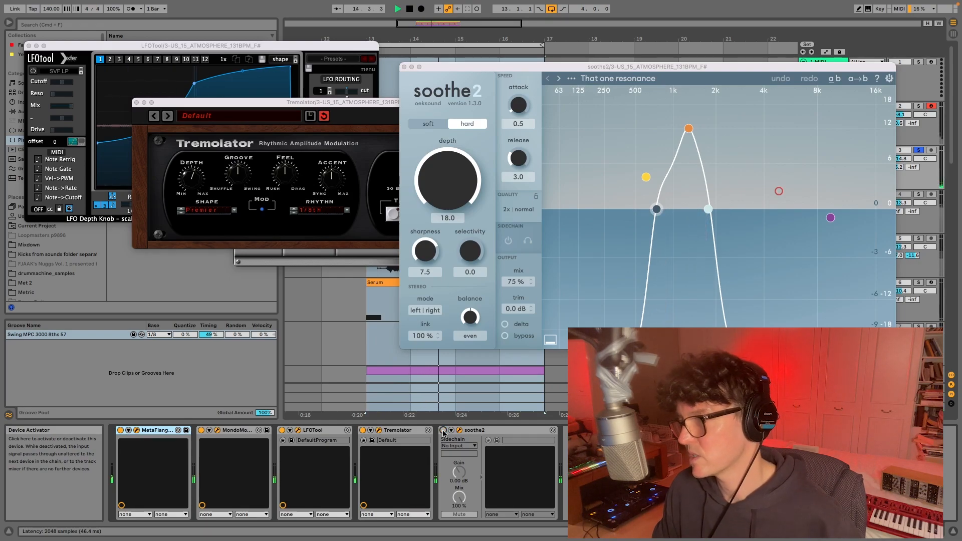
{"action": "left_click", "coordinate": [443, 431]}
{"action": "left_click_drag", "start_coordinate": [511, 282], "coordinate": [525, 221]}
{"action": "left_click", "coordinate": [403, 66]}
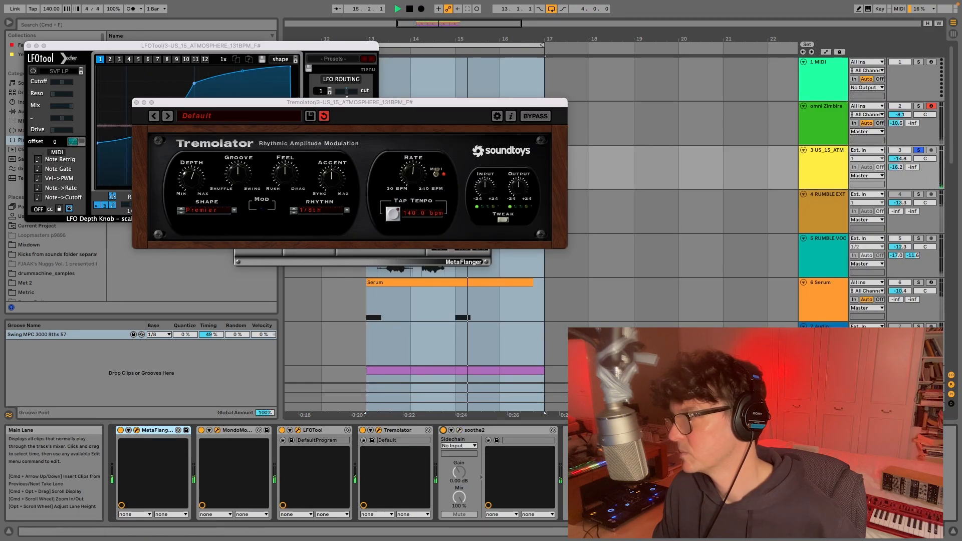
Solo the Serum track in place of US_15_ATM, play the loop and open the Serum synth window.
{"action": "left_click", "coordinate": [918, 150]}
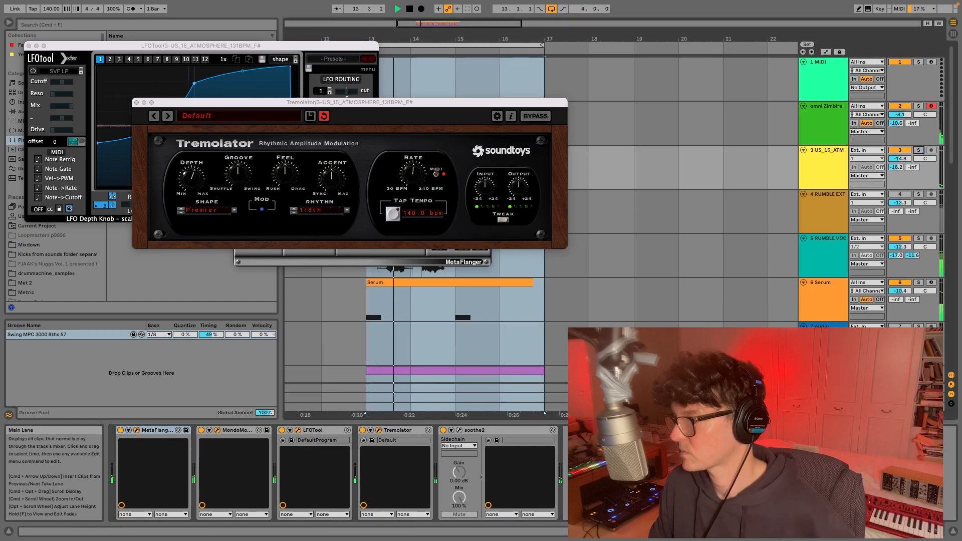
{"action": "left_click", "coordinate": [918, 281]}
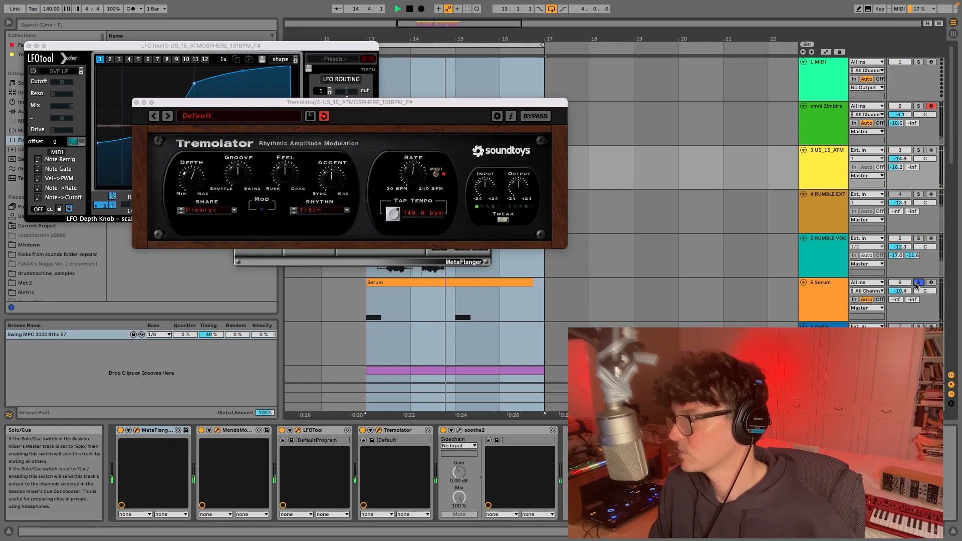
{"action": "left_click", "coordinate": [900, 296]}
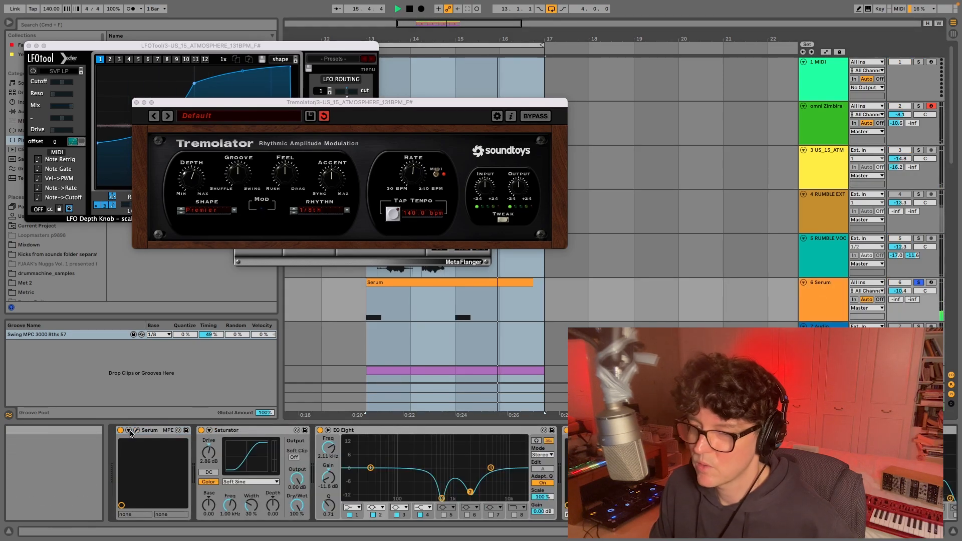
{"action": "key", "text": "space"}
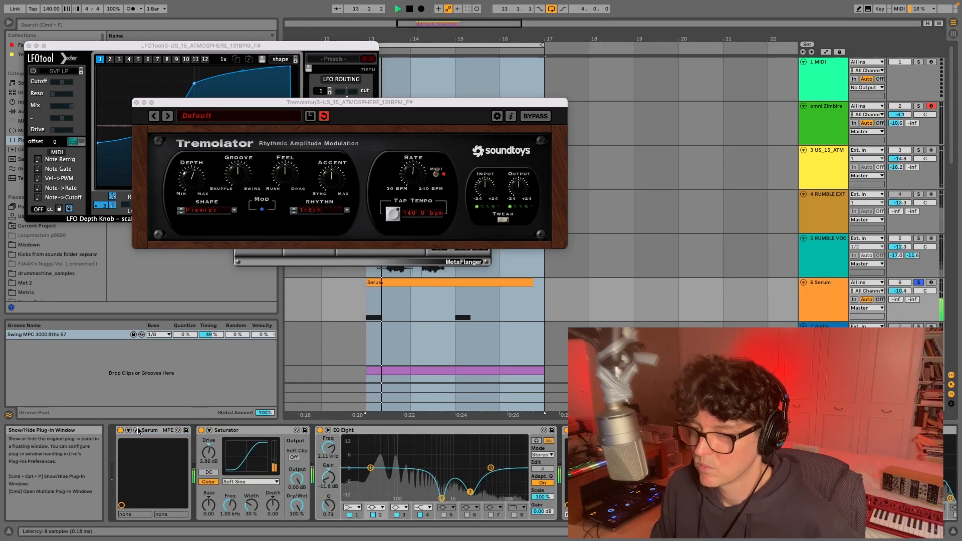
{"action": "left_click", "coordinate": [138, 430]}
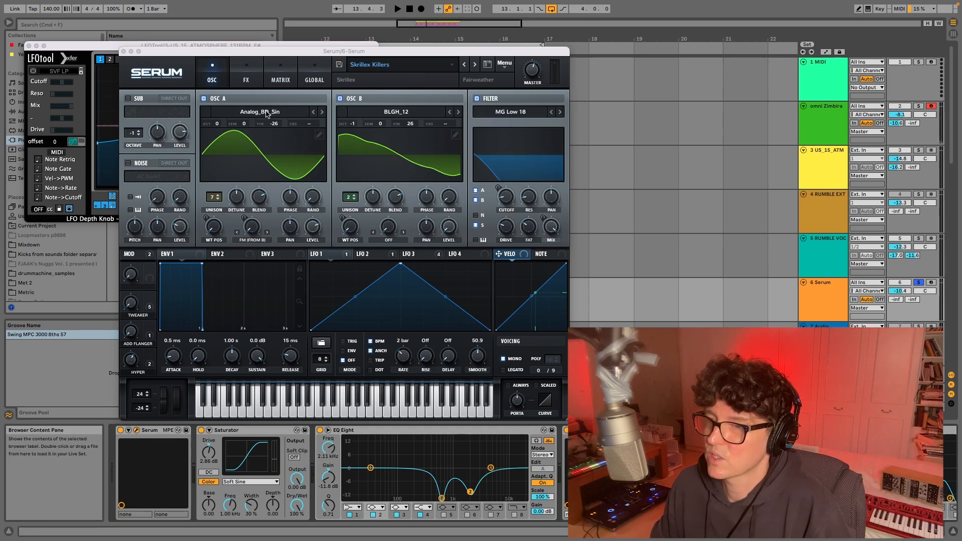
Inspect oscillator B's wavetable and oscillator A's warp modes, keeping FM (from B).
{"action": "left_click", "coordinate": [400, 115]}
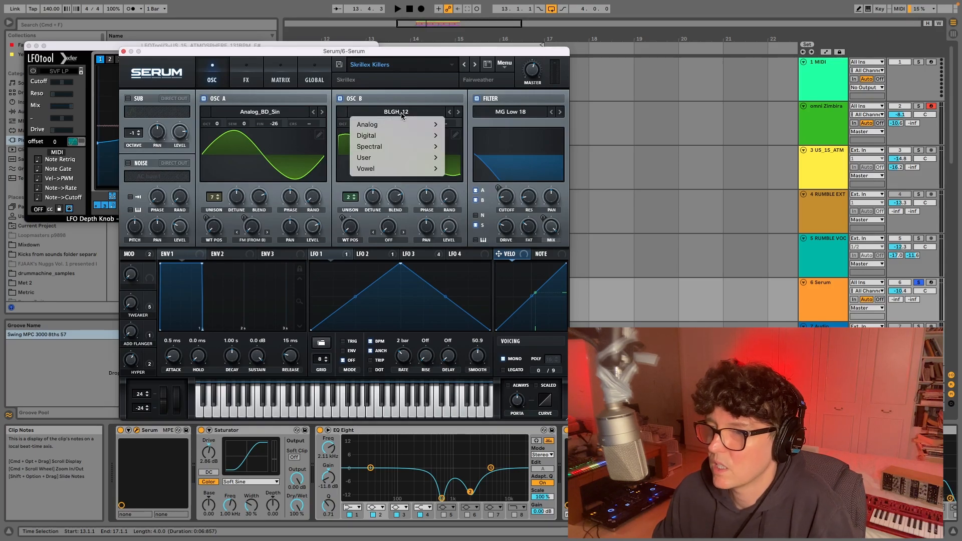
{"action": "left_click", "coordinate": [404, 99]}
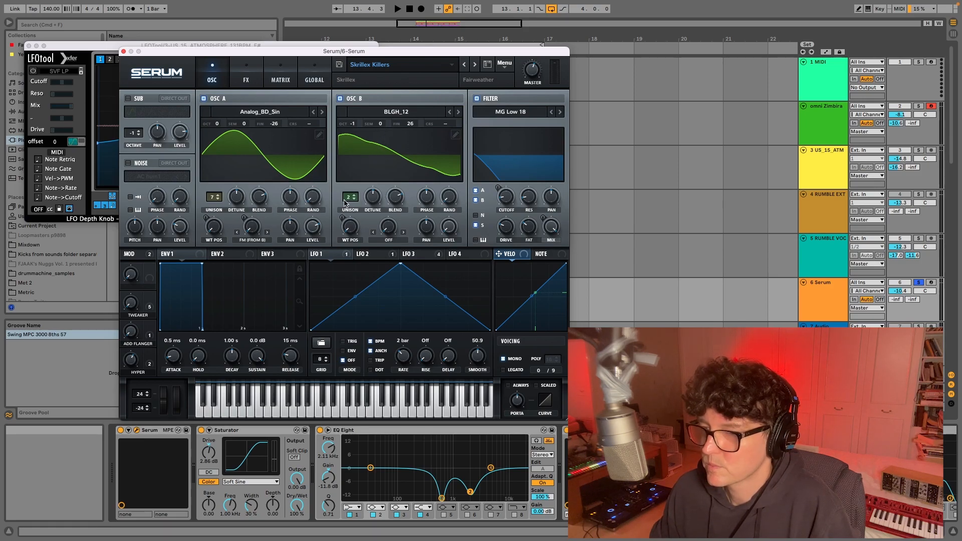
{"action": "left_click_drag", "start_coordinate": [350, 125], "coordinate": [356, 129]}
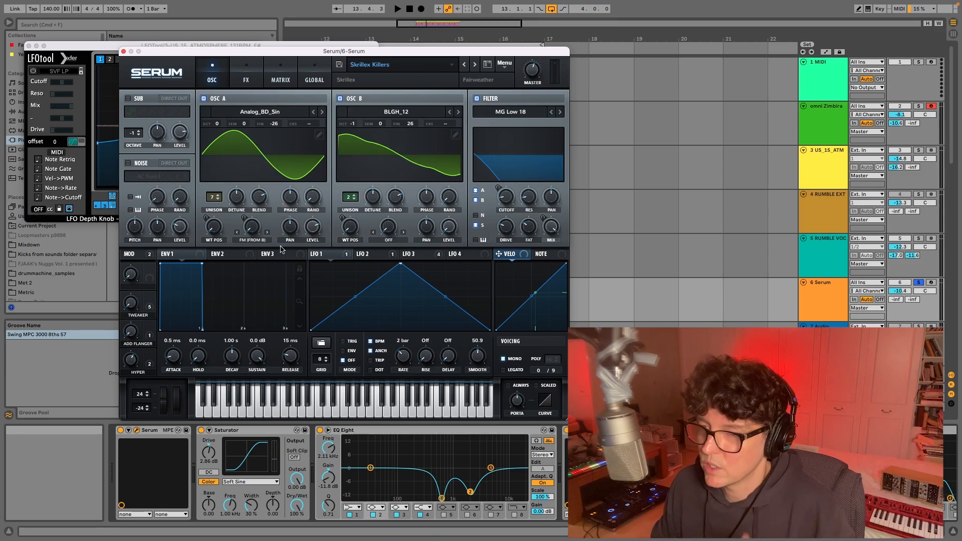
{"action": "mouse_move", "coordinate": [252, 233]}
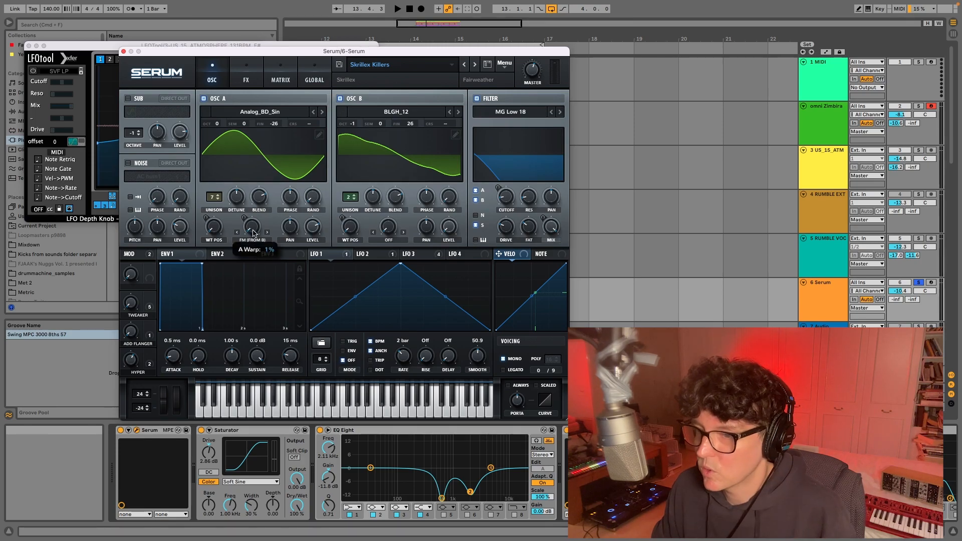
{"action": "left_click", "coordinate": [253, 240]}
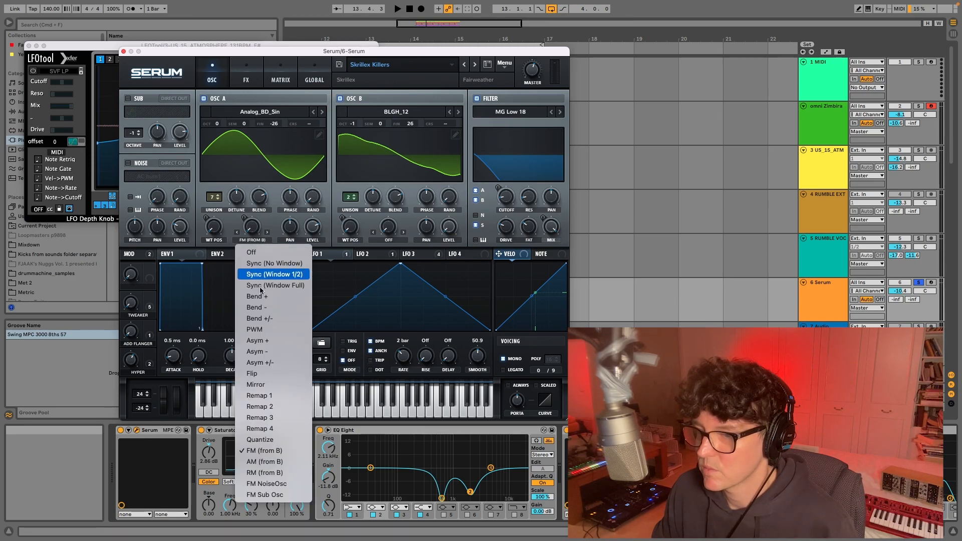
{"action": "left_click", "coordinate": [269, 451]}
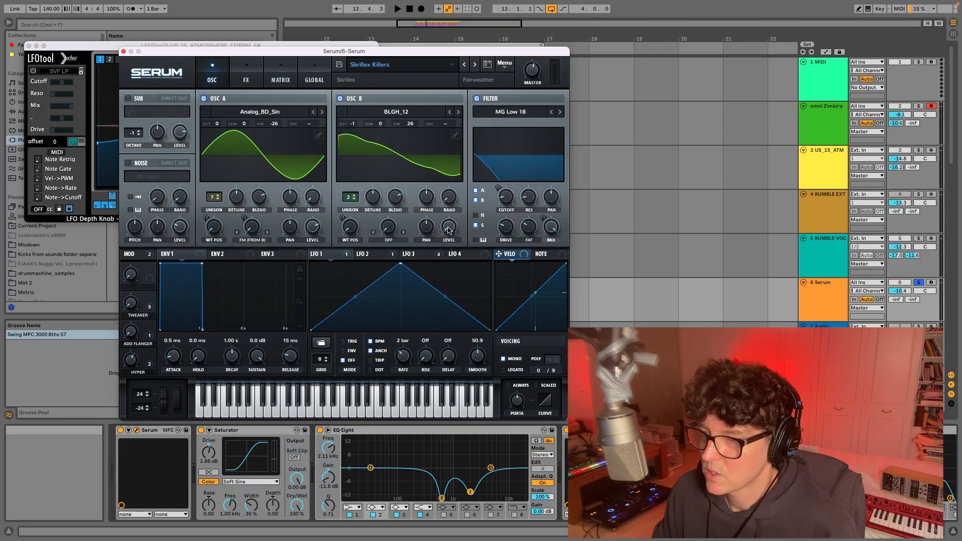
Inspect oscillator B's level and the modulation source assigned to oscillator A's warp amount.
{"action": "left_click_drag", "start_coordinate": [449, 230], "coordinate": [444, 245]}
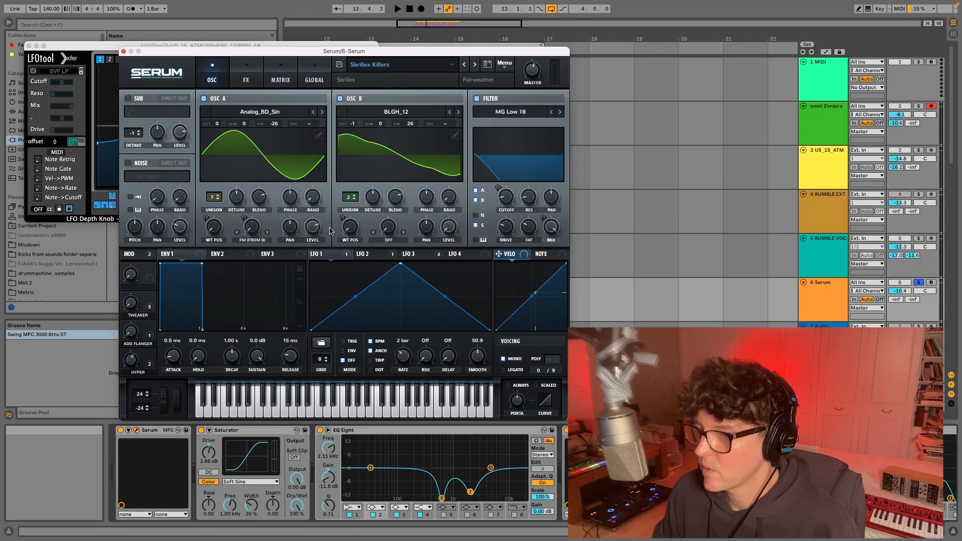
{"action": "right_click", "coordinate": [252, 230]}
{"action": "mouse_move", "coordinate": [320, 291]}
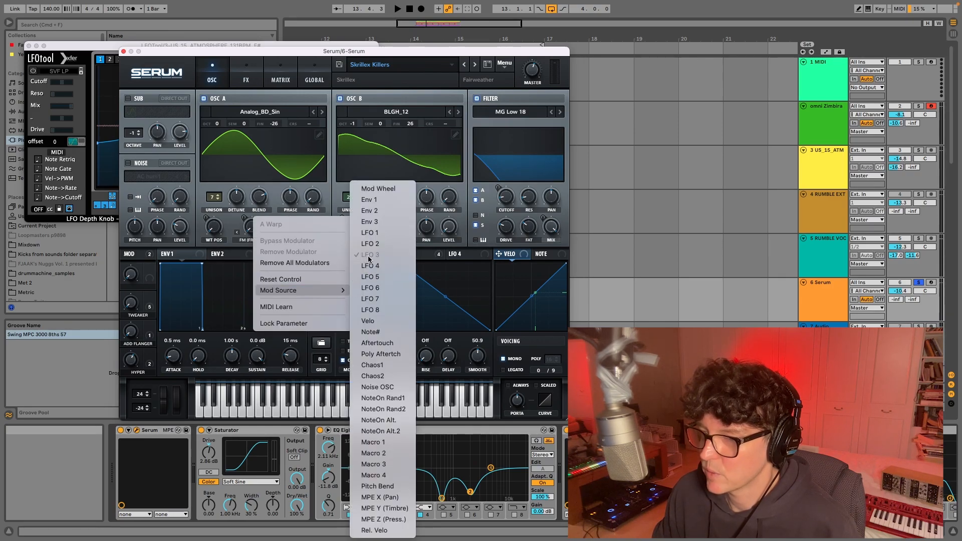
{"action": "left_click", "coordinate": [420, 257]}
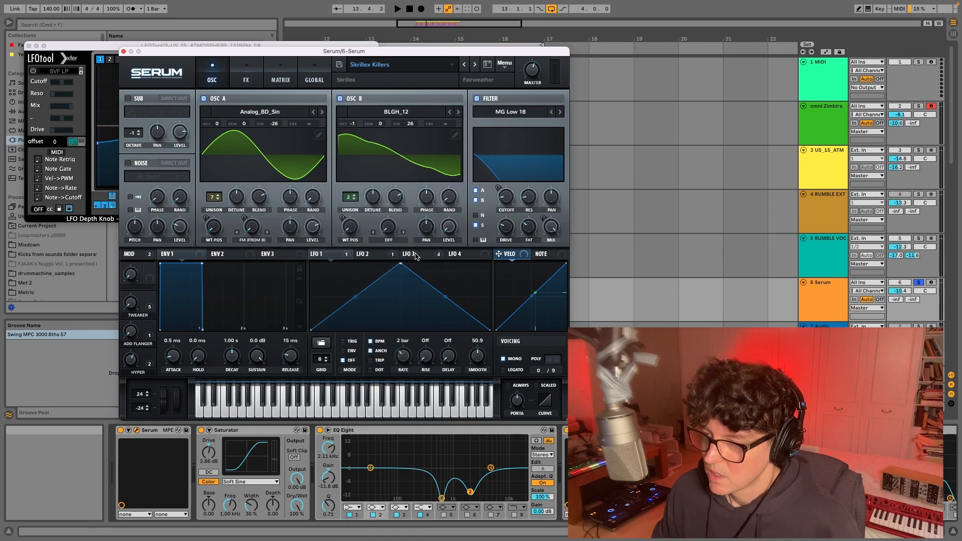
Display LFO 3 and examine its BPM sync, envelope mode and triplet options while auditioning the loop.
{"action": "left_click", "coordinate": [415, 254]}
{"action": "left_click_drag", "start_coordinate": [475, 262], "coordinate": [566, 256]}
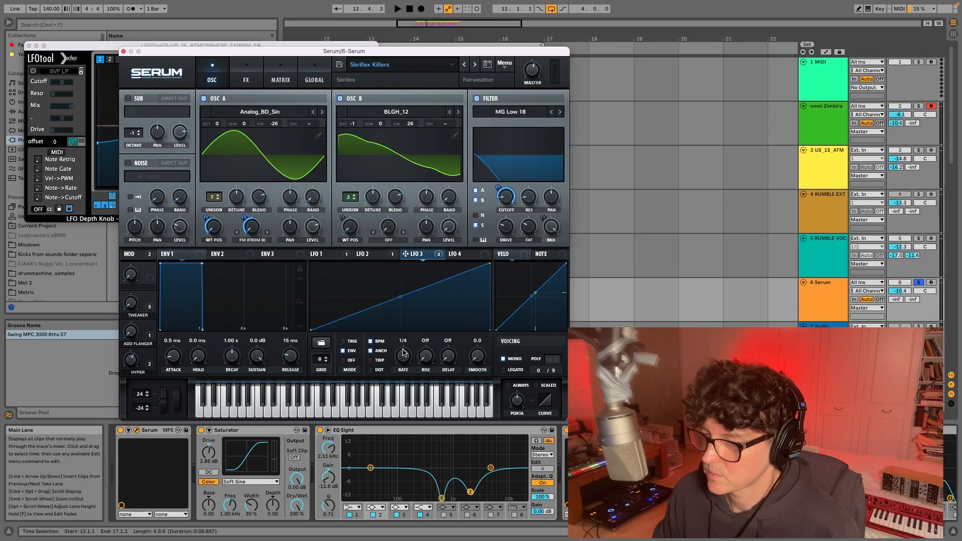
{"action": "left_click", "coordinate": [370, 352]}
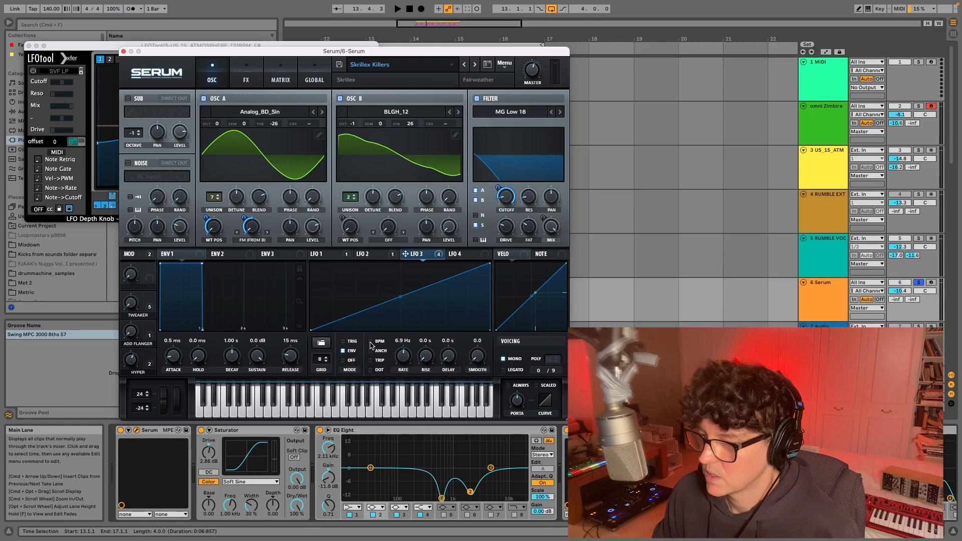
{"action": "key", "text": "space"}
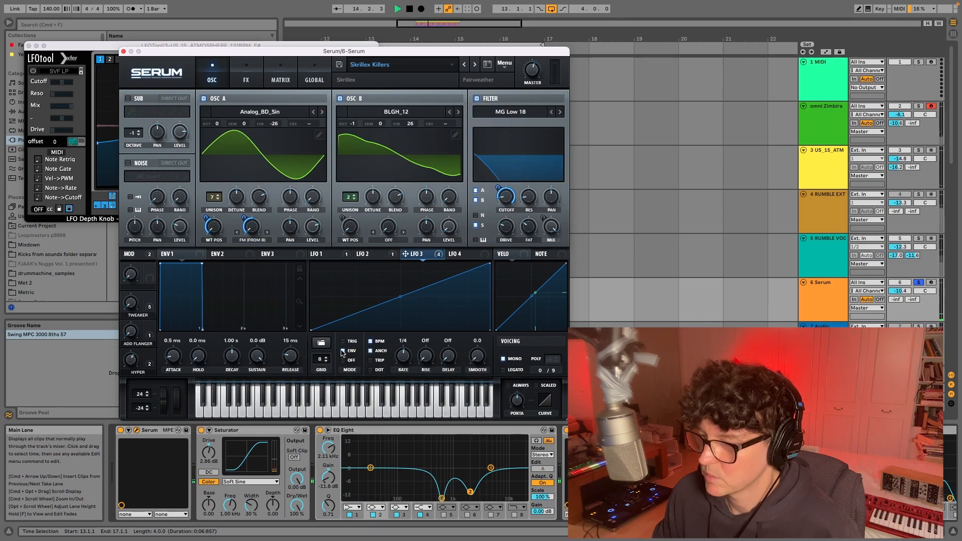
{"action": "left_click", "coordinate": [343, 351]}
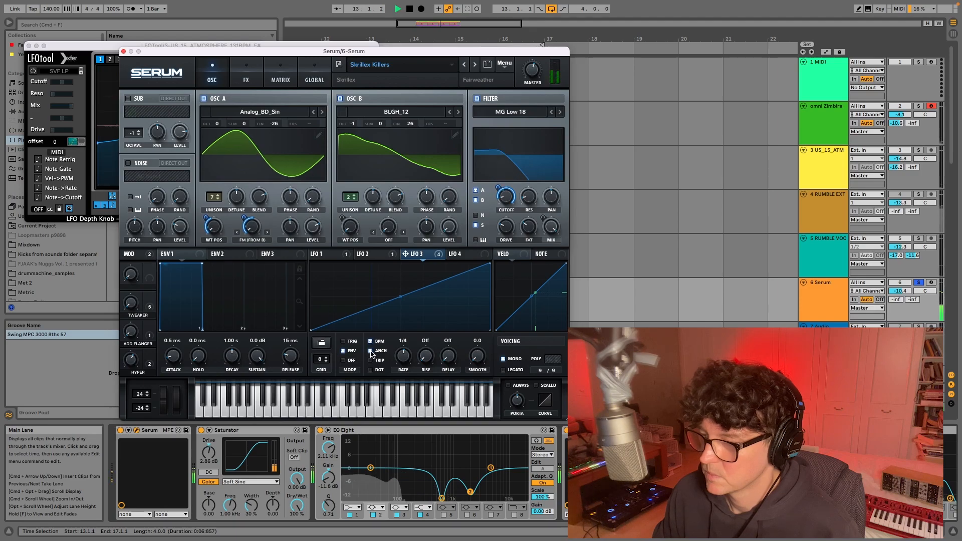
{"action": "left_click", "coordinate": [370, 360]}
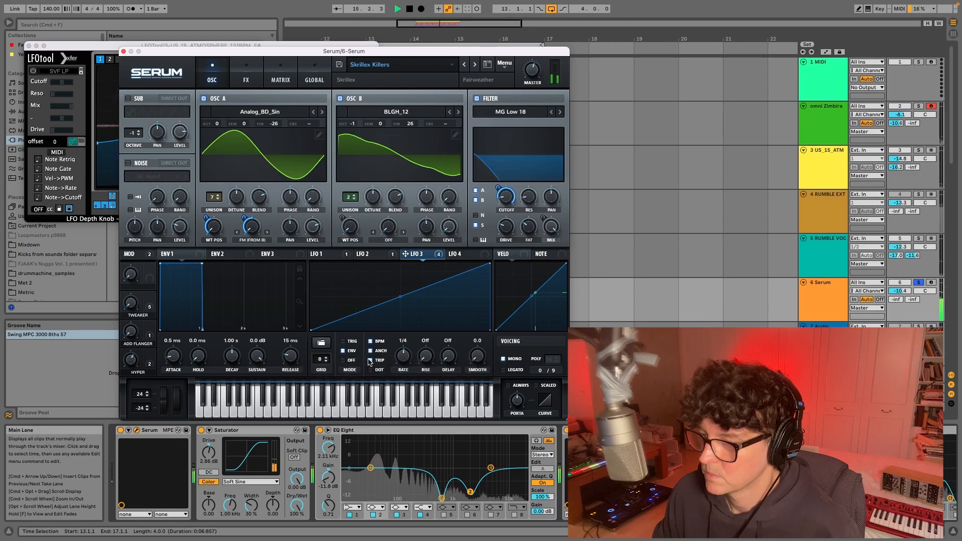
{"action": "left_click", "coordinate": [368, 360]}
{"action": "key", "text": "space"}
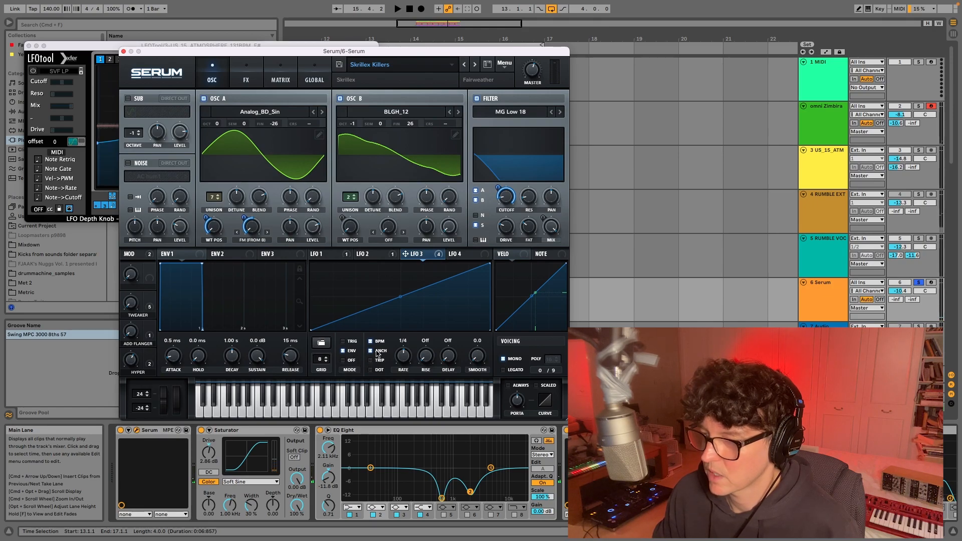
{"action": "key", "text": "space"}
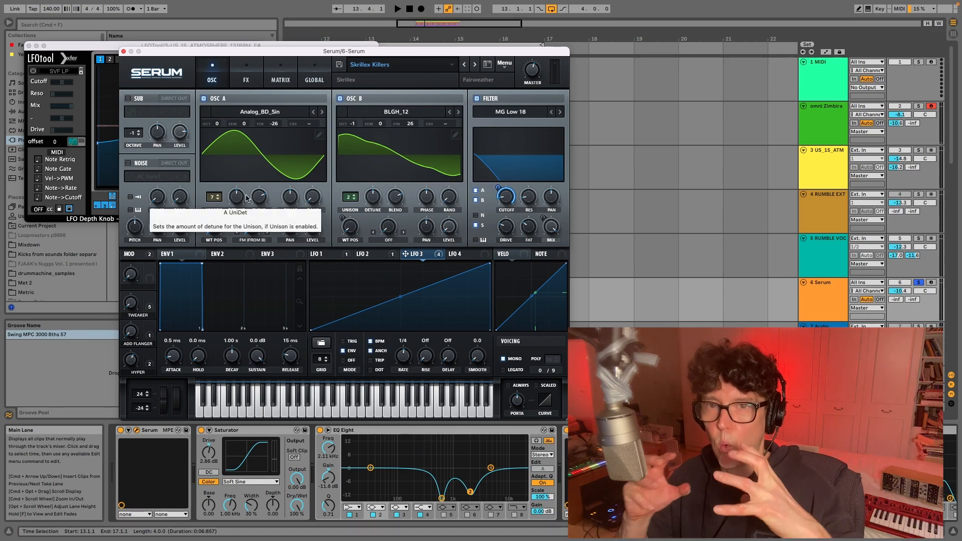
Check the modulation sources of oscillator A's wavetable position and the filter cutoff, and audition the loop.
{"action": "right_click", "coordinate": [209, 226]}
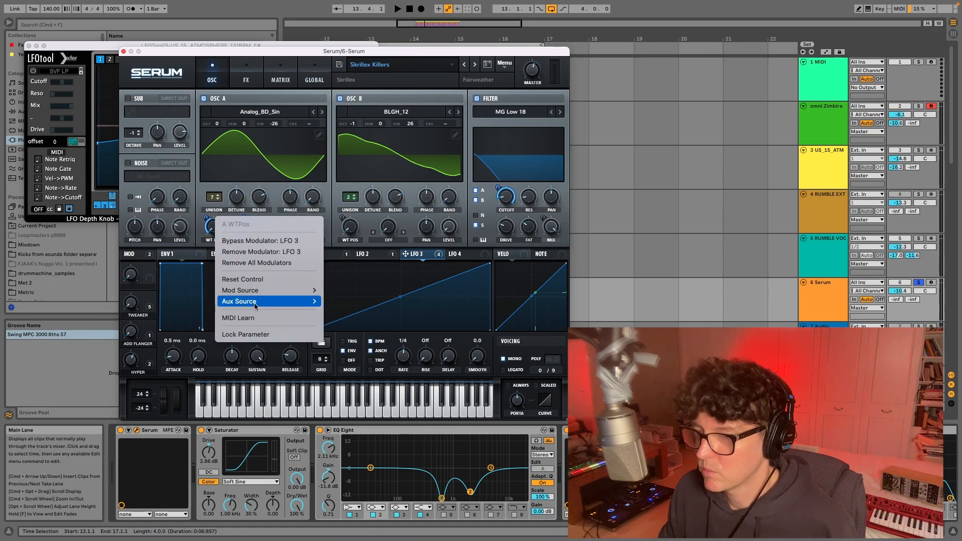
{"action": "mouse_move", "coordinate": [280, 290]}
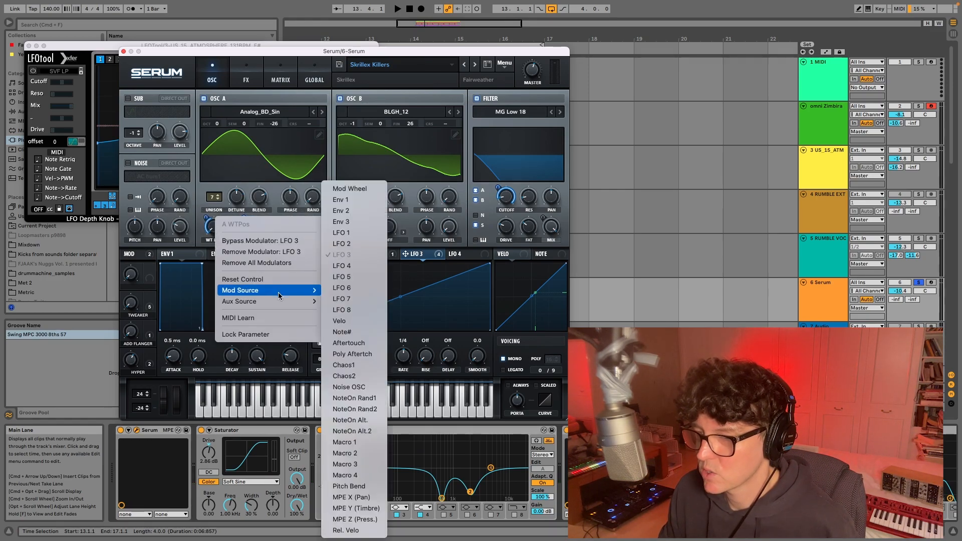
{"action": "left_click", "coordinate": [509, 189]}
{"action": "right_click", "coordinate": [509, 190]}
{"action": "mouse_move", "coordinate": [540, 261]}
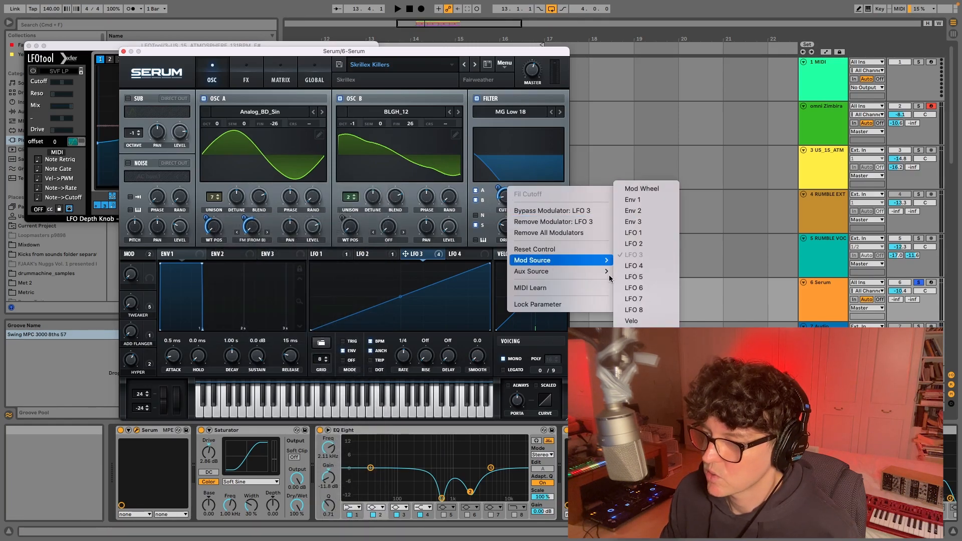
{"action": "left_click", "coordinate": [488, 201]}
{"action": "key", "text": "space"}
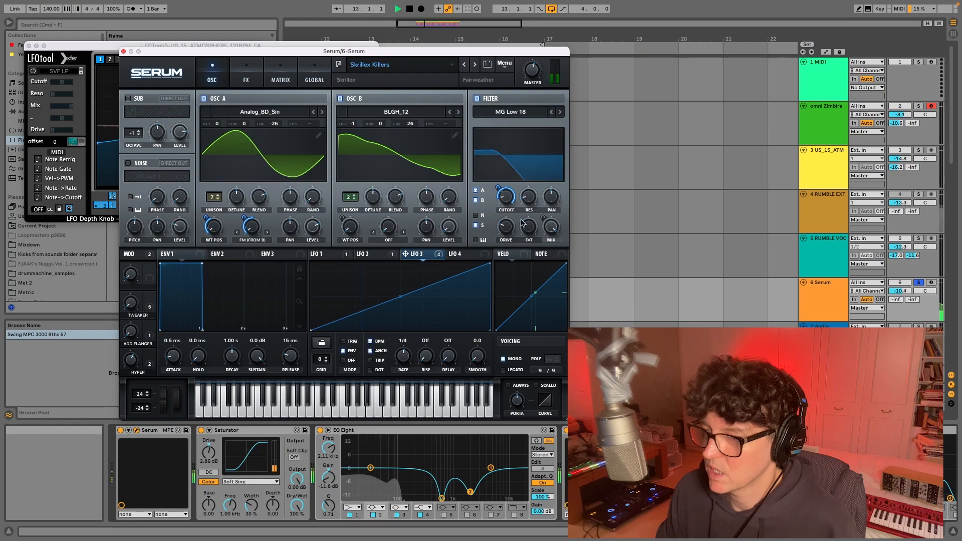
{"action": "key", "text": "space"}
Deactivate the Serum track's effects from Saturator onward, play the unprocessed bass and unsolo the track.
{"action": "left_click", "coordinate": [241, 432]}
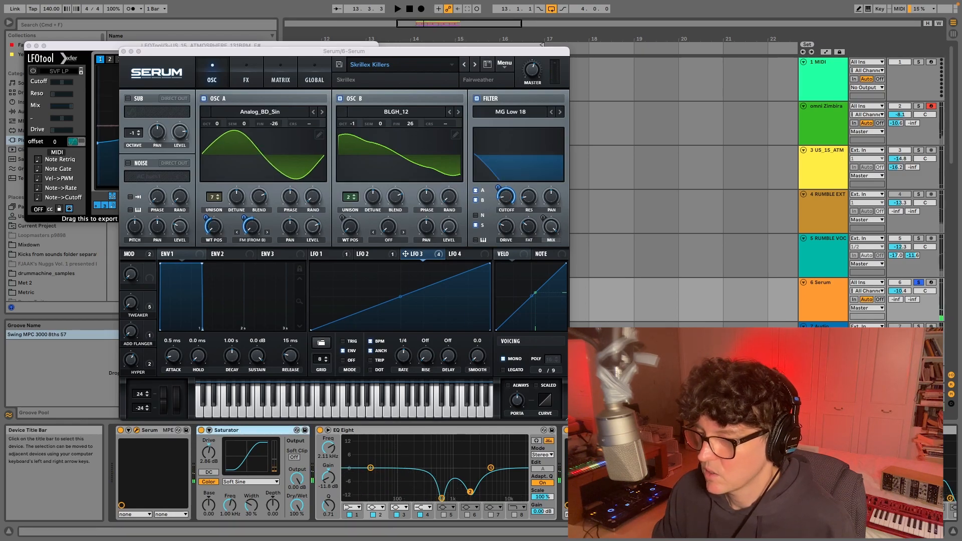
{"action": "scroll", "coordinate": [370, 430], "scroll_direction": "right", "scroll_amount": 5}
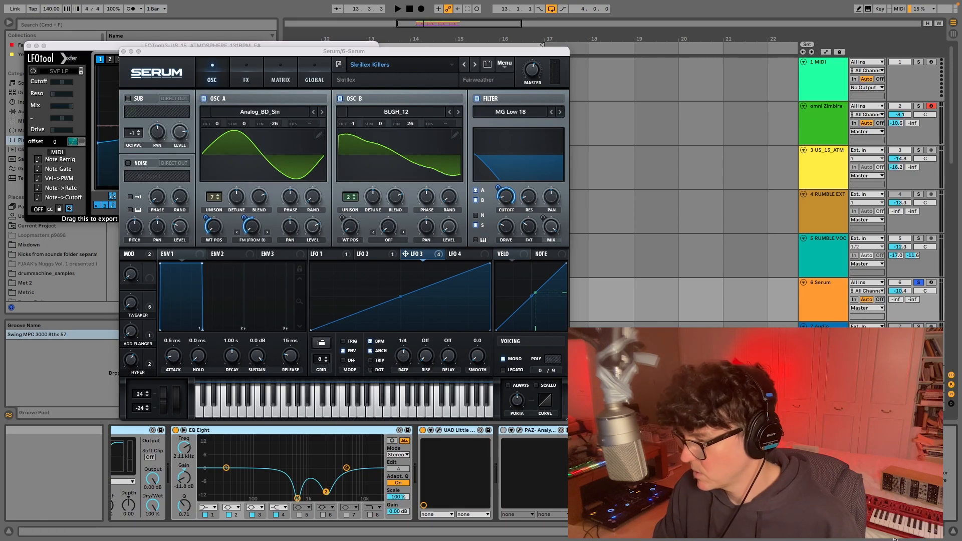
{"action": "left_click", "coordinate": [798, 536]}
{"action": "left_click", "coordinate": [201, 430]}
{"action": "key", "text": "space"}
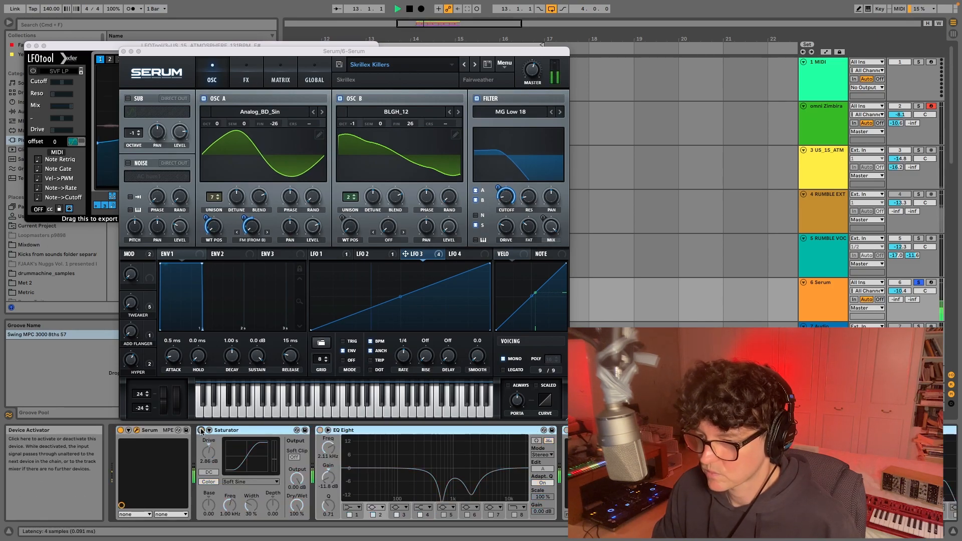
{"action": "left_click", "coordinate": [919, 284]}
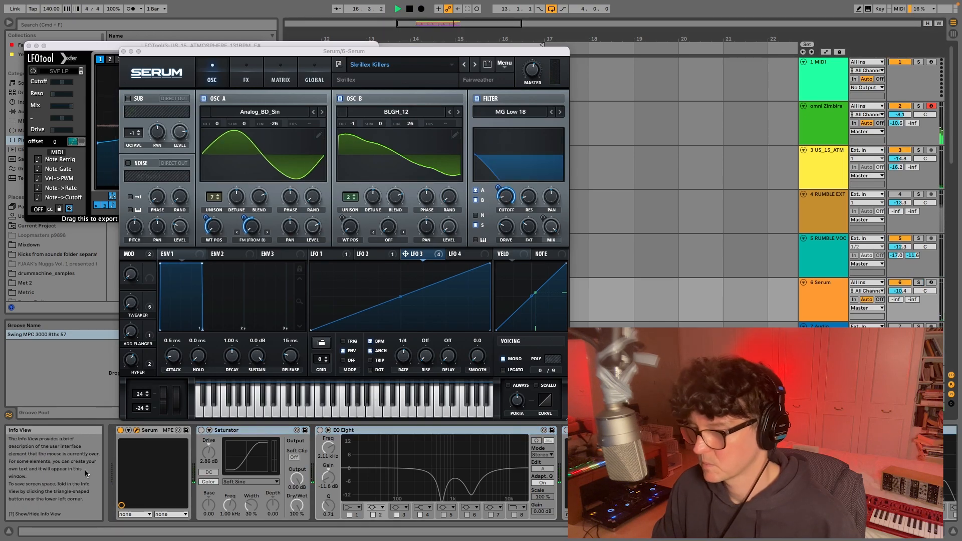
Audition the soloed Serum bass over the bar 13 to 17 loop and unsolo the track.
{"action": "left_click", "coordinate": [816, 204]}
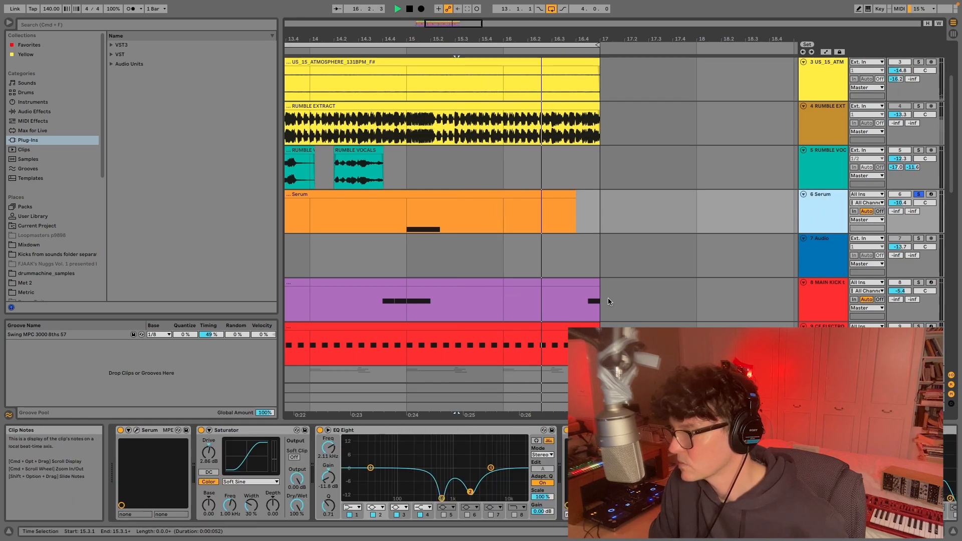
{"action": "left_click_drag", "start_coordinate": [661, 39], "coordinate": [666, 24]}
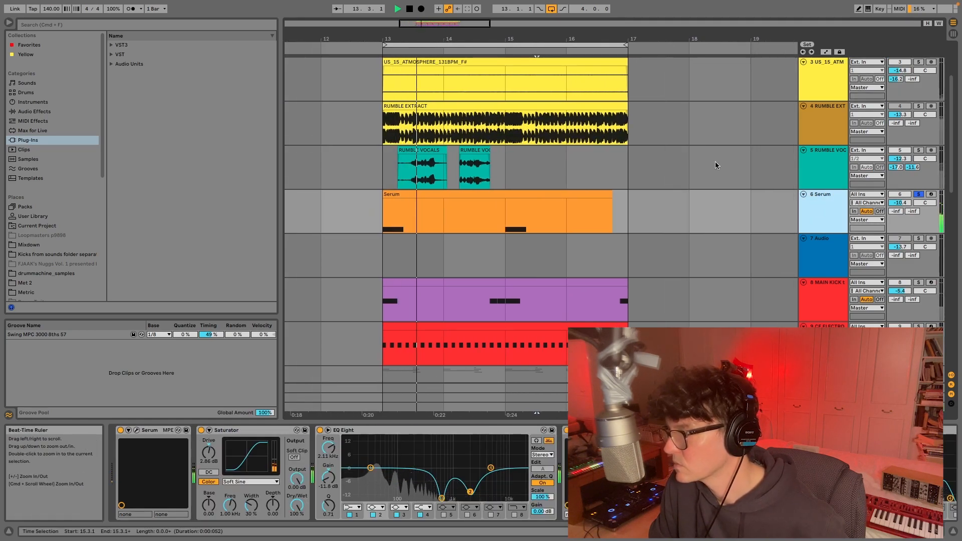
{"action": "left_click", "coordinate": [918, 194]}
{"action": "left_click", "coordinate": [830, 208]}
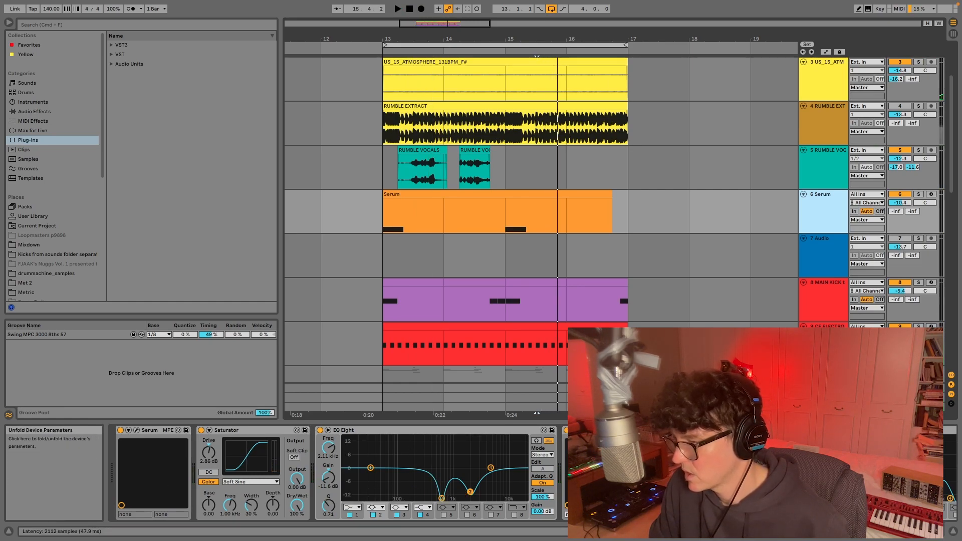
Open the Serum track's UAD Little Labs VOG plug-in and choose its Default - 100Hz Center preset.
{"action": "left_click", "coordinate": [582, 430]}
{"action": "left_click", "coordinate": [75, 297]}
{"action": "left_click", "coordinate": [88, 310]}
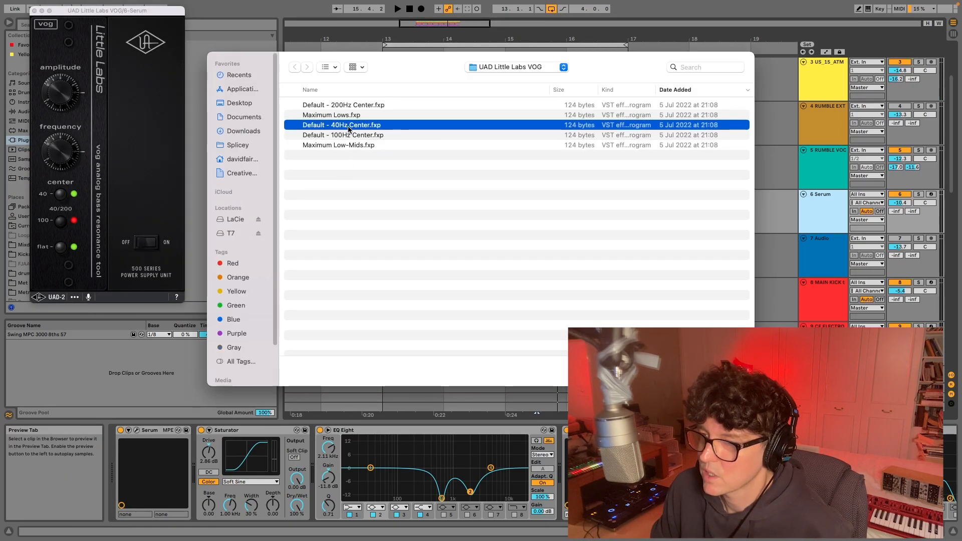
{"action": "left_click", "coordinate": [346, 137]}
{"action": "left_click", "coordinate": [344, 145]}
{"action": "double_click", "coordinate": [344, 135]}
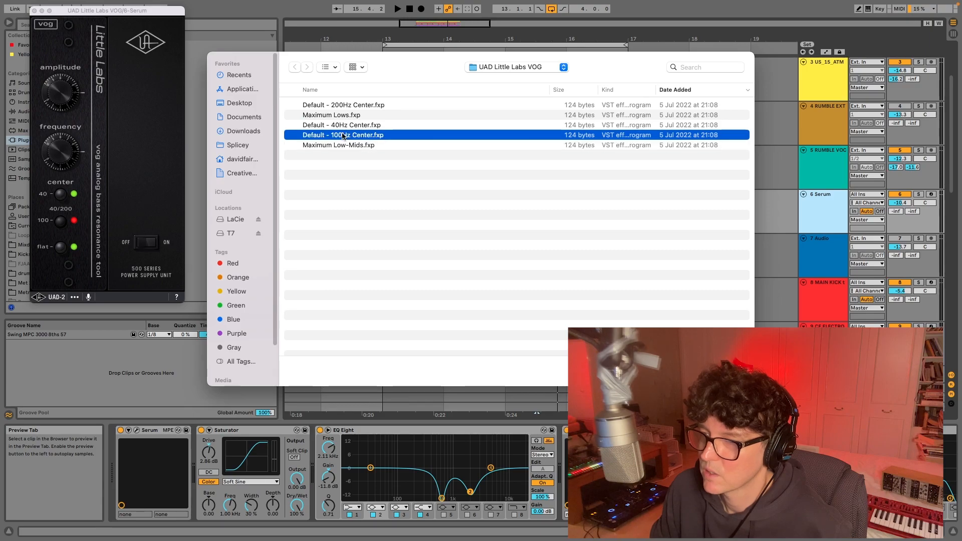
Play the loop from bar 13 with the Little Labs VOG bypassed and reactivated to compare the bass.
{"action": "left_click", "coordinate": [566, 431]}
{"action": "key", "text": "space"}
{"action": "key", "text": "space"}
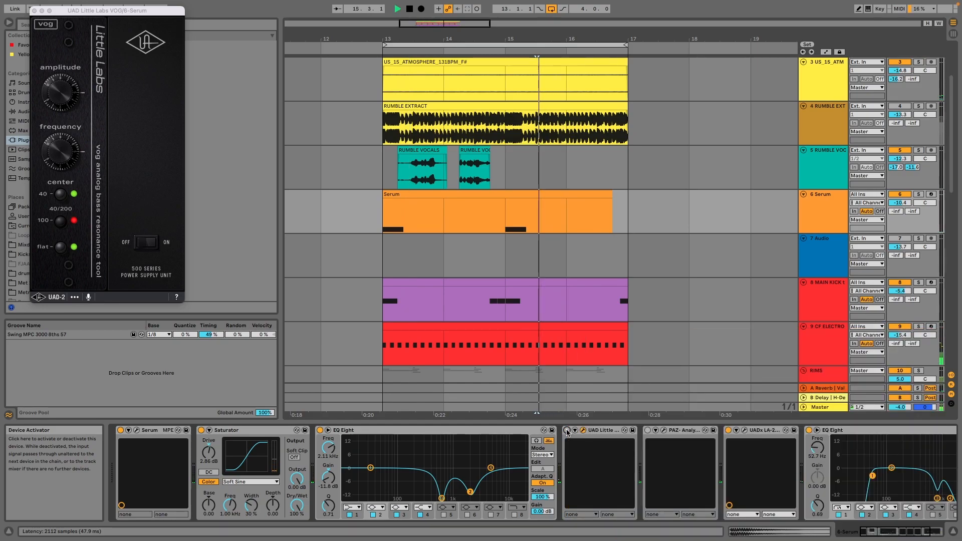
{"action": "left_click", "coordinate": [505, 44]}
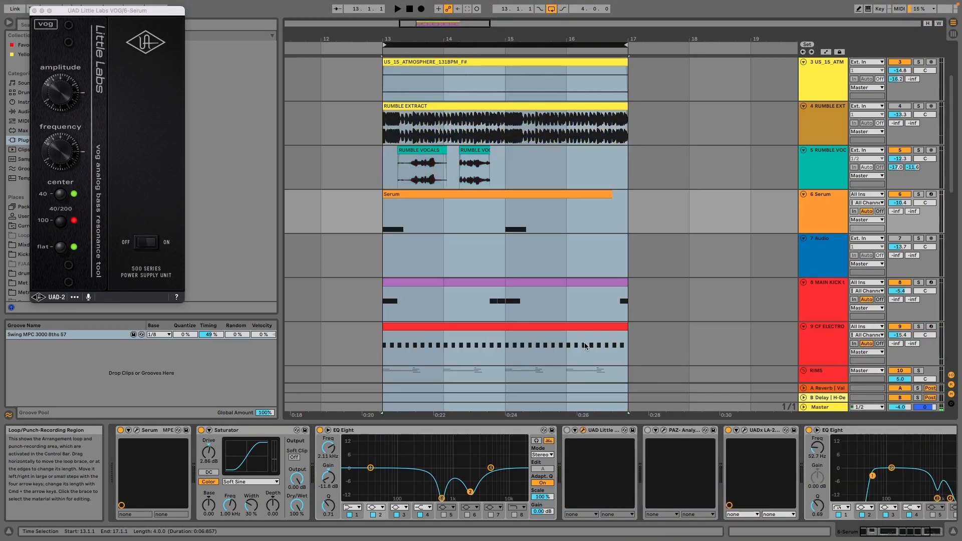
{"action": "key", "text": "space"}
{"action": "left_click", "coordinate": [567, 431]}
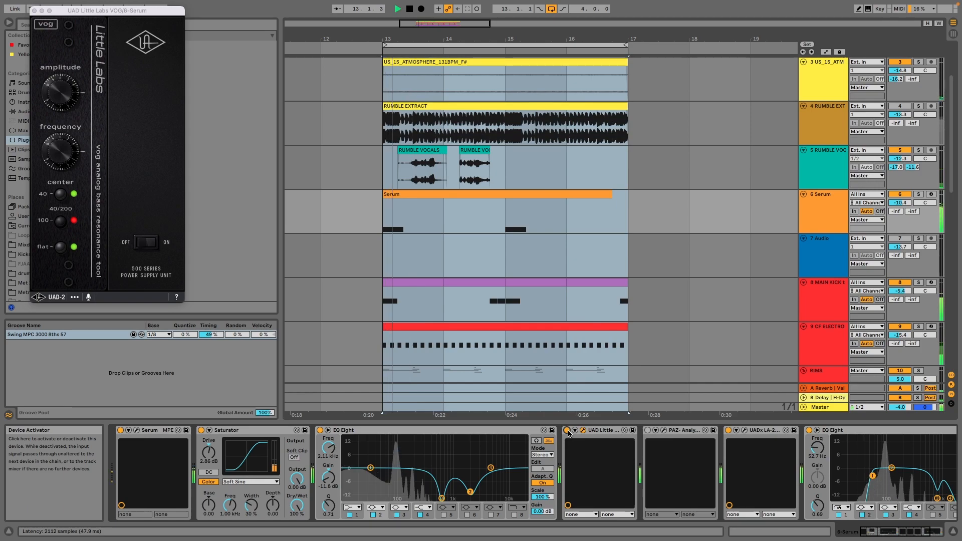
Open the UADx LA-2A compressor and compare the playing loop with it bypassed and active.
{"action": "left_click", "coordinate": [744, 430]}
{"action": "left_click", "coordinate": [728, 431]}
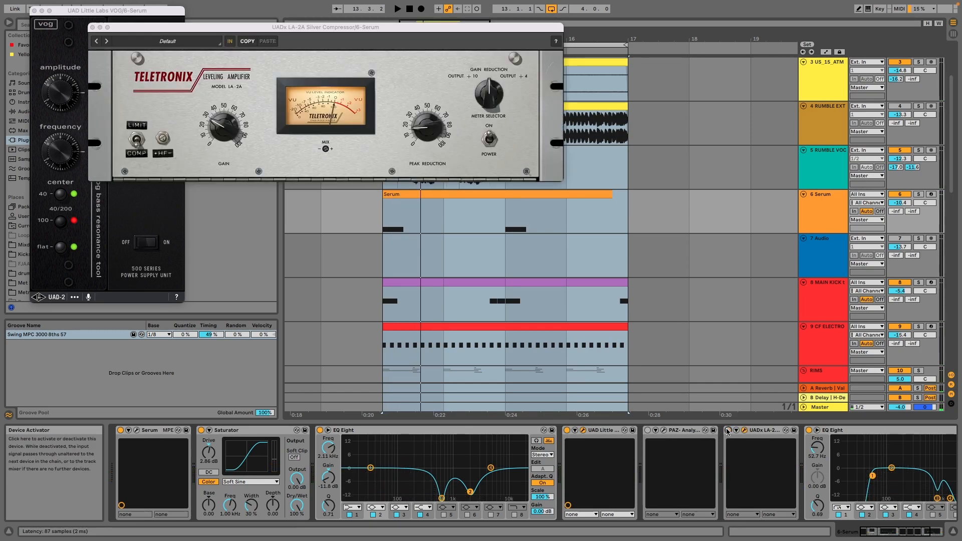
{"action": "key", "text": "space"}
{"action": "key", "text": "space"}
{"action": "left_click", "coordinate": [728, 430]}
{"action": "key", "text": "space"}
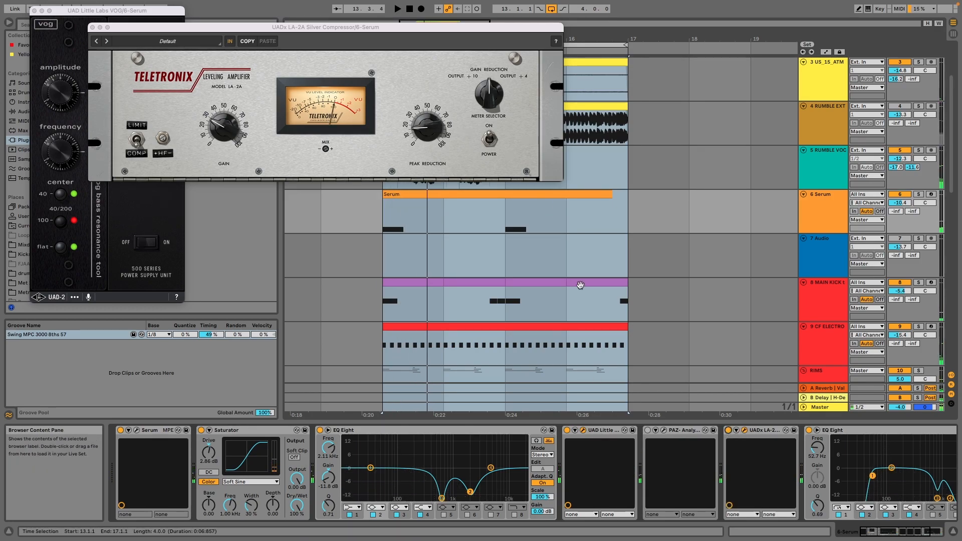
Bypass and reactivate the final EQ Eight in the Serum chain, and play the loop through it.
{"action": "left_click", "coordinate": [920, 532]}
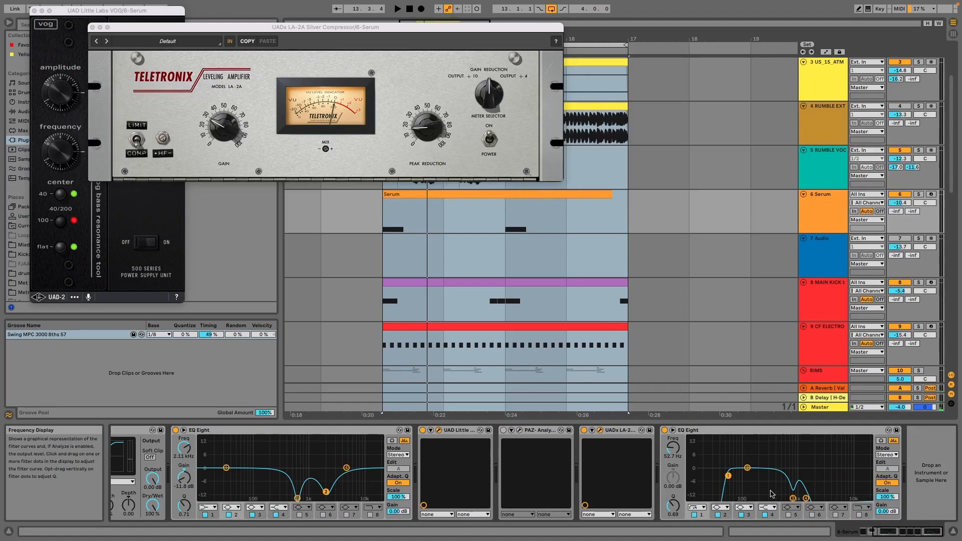
{"action": "left_click", "coordinate": [664, 431]}
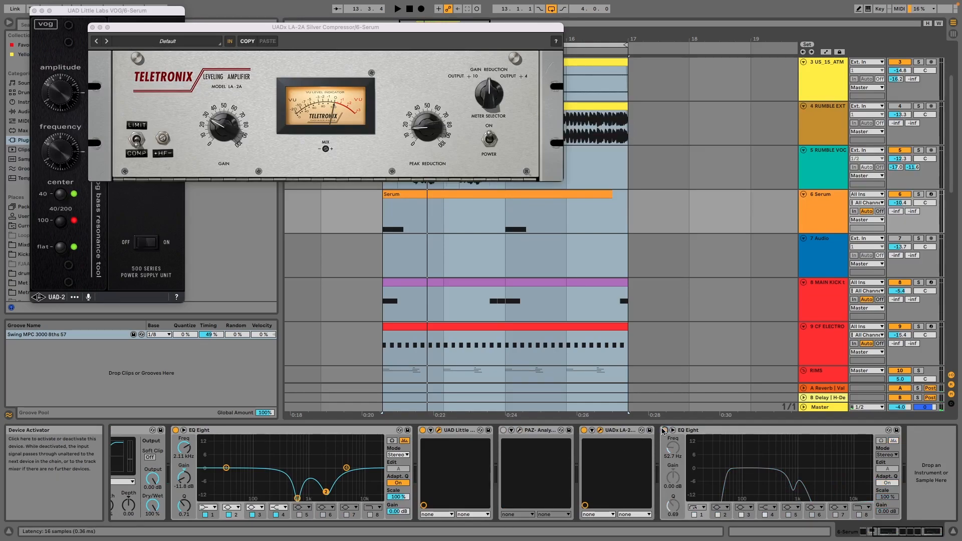
{"action": "left_click", "coordinate": [664, 430]}
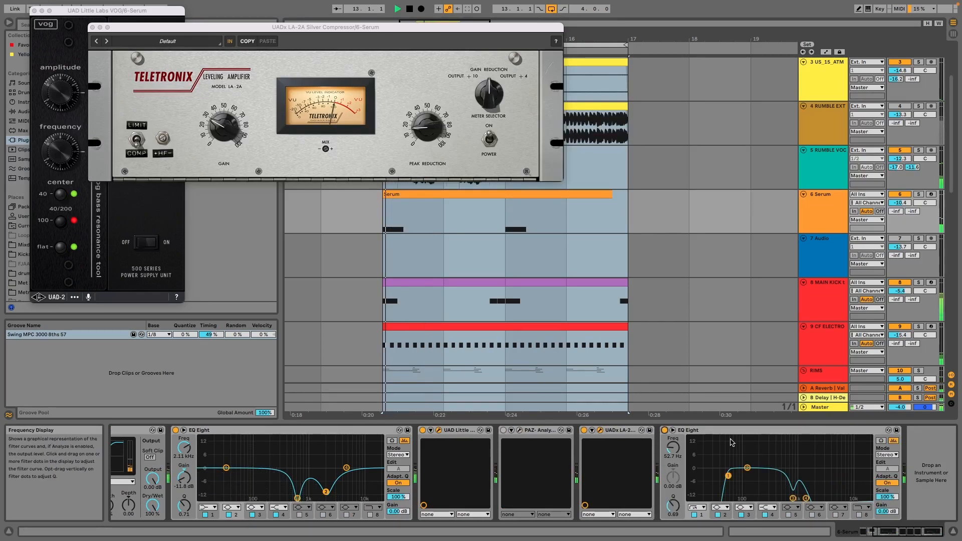
{"action": "key", "text": "space"}
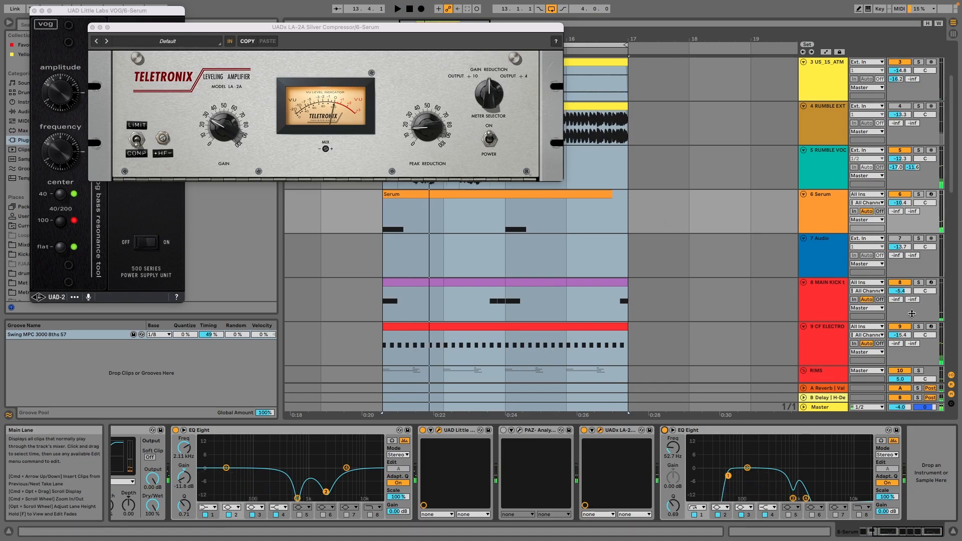
Look through the main kick, CF Electro hi-hat, RIMS group and VEC1 Snare tracks.
{"action": "left_click", "coordinate": [824, 312]}
{"action": "left_click", "coordinate": [830, 343]}
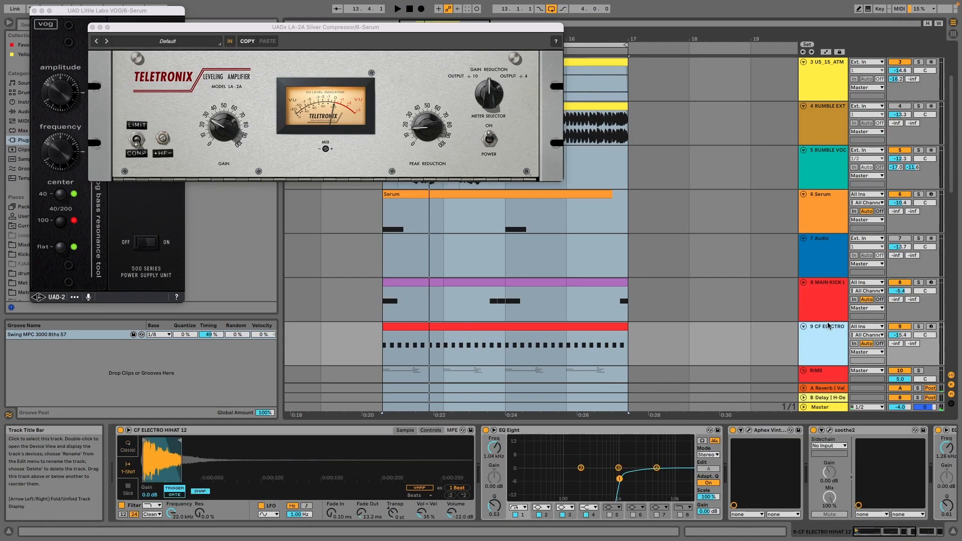
{"action": "key", "text": "Down"}
{"action": "key", "text": "Down"}
{"action": "key", "text": "Down"}
{"action": "left_click", "coordinate": [819, 285]}
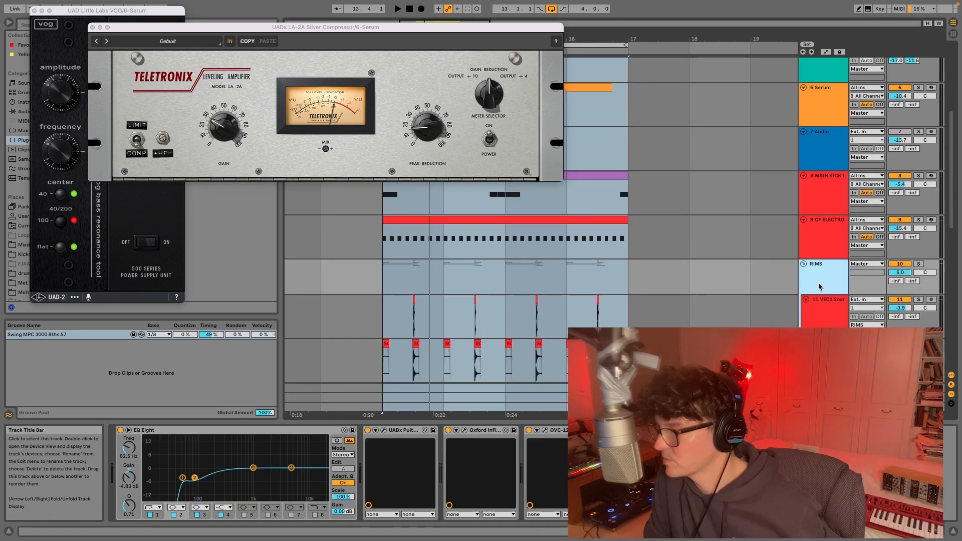
{"action": "left_click", "coordinate": [829, 317]}
Solo the RIMS group, play it, and select the VEC1 Snare track inside the group.
{"action": "left_click", "coordinate": [918, 264]}
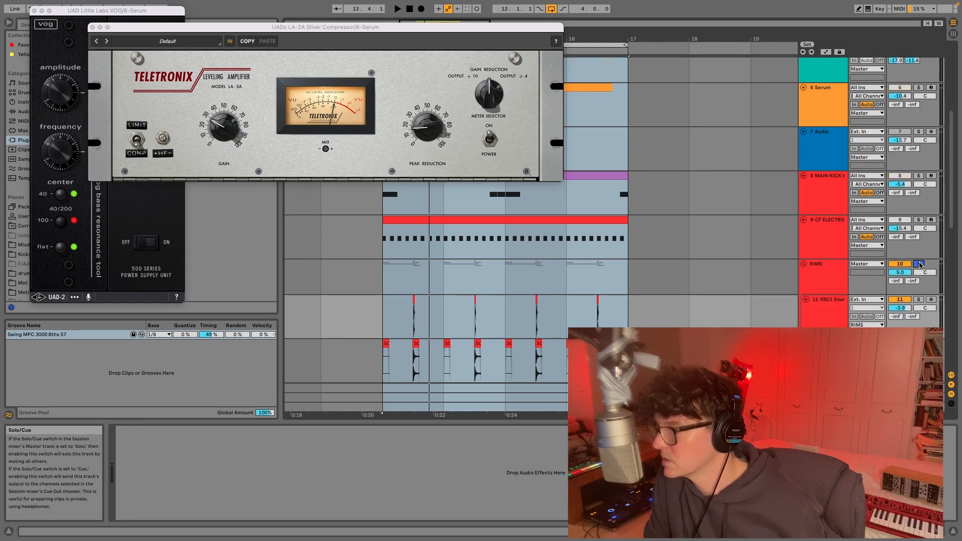
{"action": "left_click", "coordinate": [918, 264]}
{"action": "left_click", "coordinate": [917, 220]}
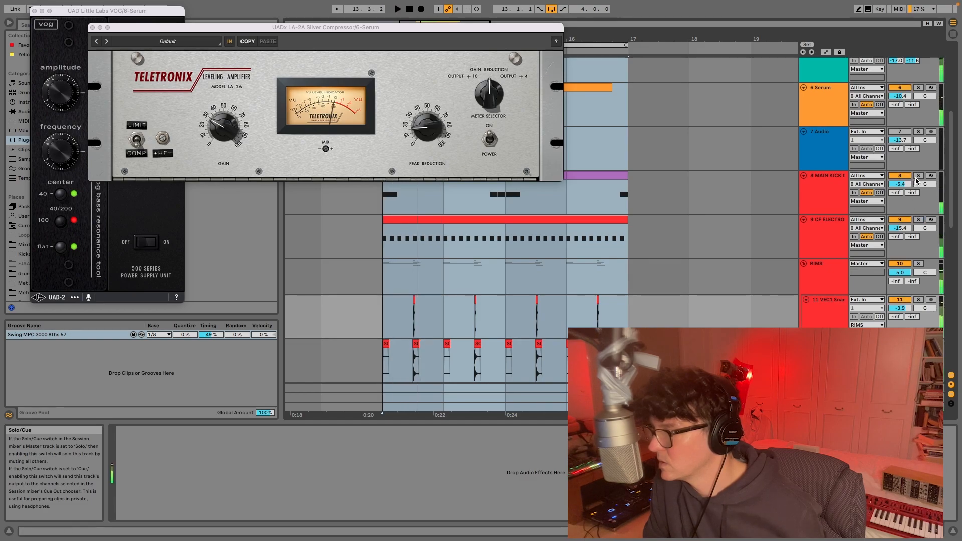
{"action": "left_click", "coordinate": [918, 264]}
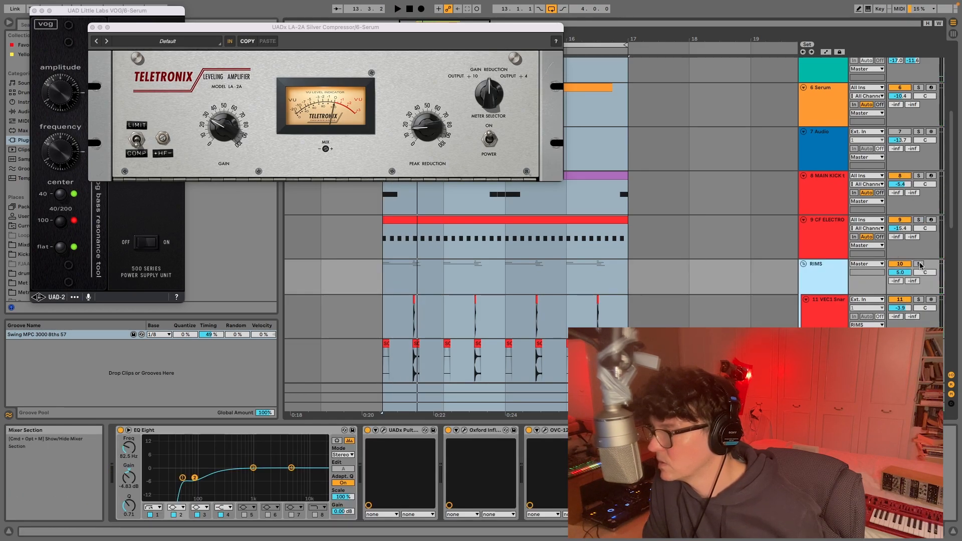
{"action": "key", "text": "space"}
{"action": "key", "text": "space"}
{"action": "left_click", "coordinate": [833, 312]}
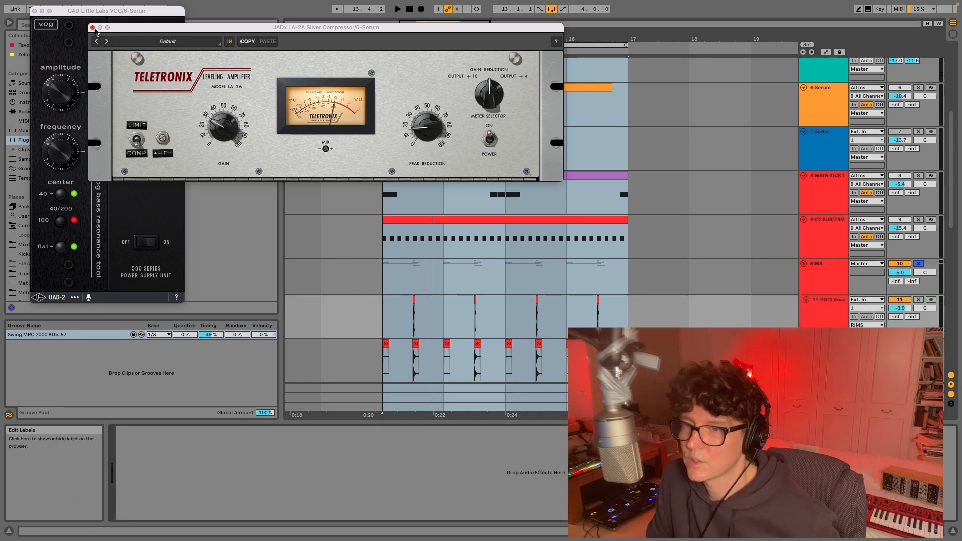
Close the LA-2A and Little Labs VOG windows and play the soloed rims in bar 13.
{"action": "left_click", "coordinate": [92, 27]}
{"action": "left_click", "coordinate": [34, 11]}
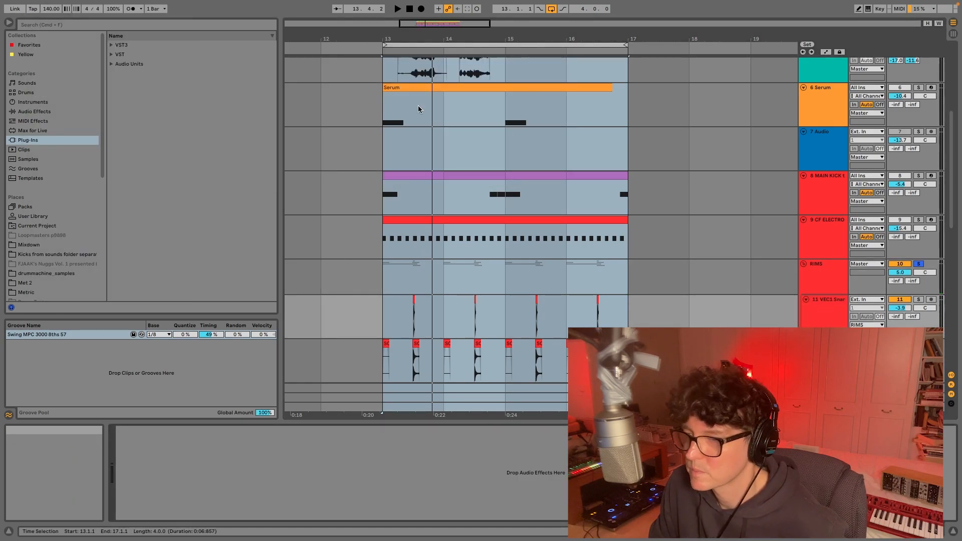
{"action": "left_click_drag", "start_coordinate": [398, 39], "coordinate": [406, 105]}
{"action": "key", "text": "space"}
{"action": "key", "text": "space"}
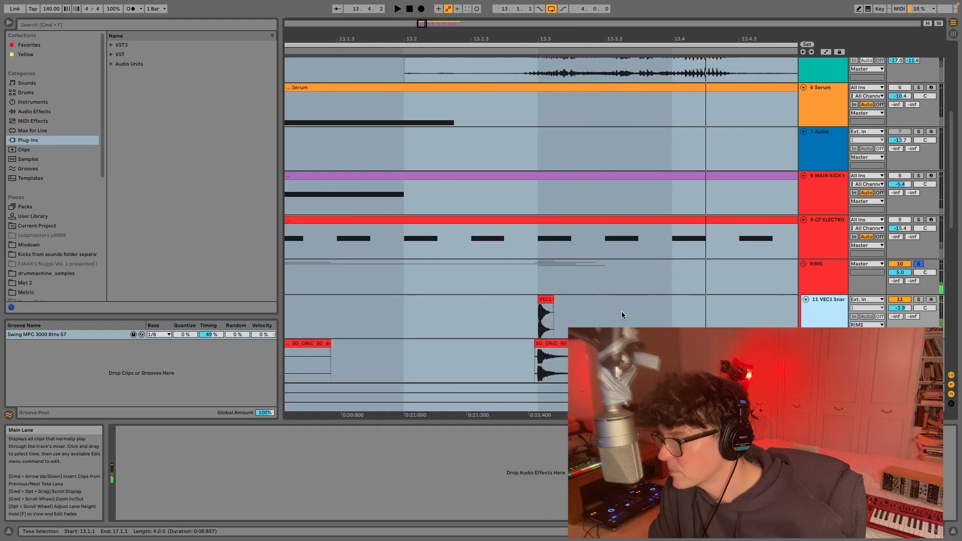
Solo the VEC1 Snare track and compare its VEC1 Snare 010 clip at 0 and +24 semitones of transposition.
{"action": "left_click", "coordinate": [918, 300]}
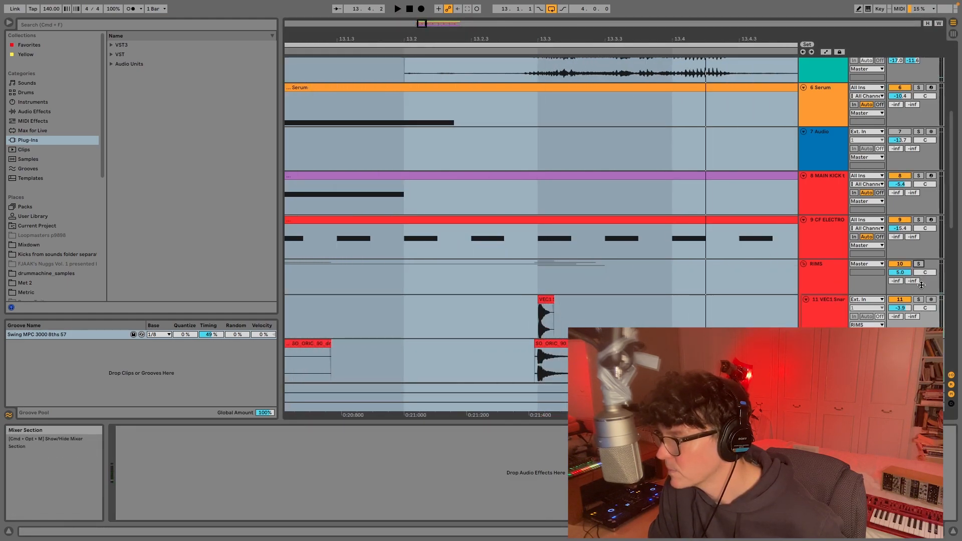
{"action": "left_click", "coordinate": [919, 301]}
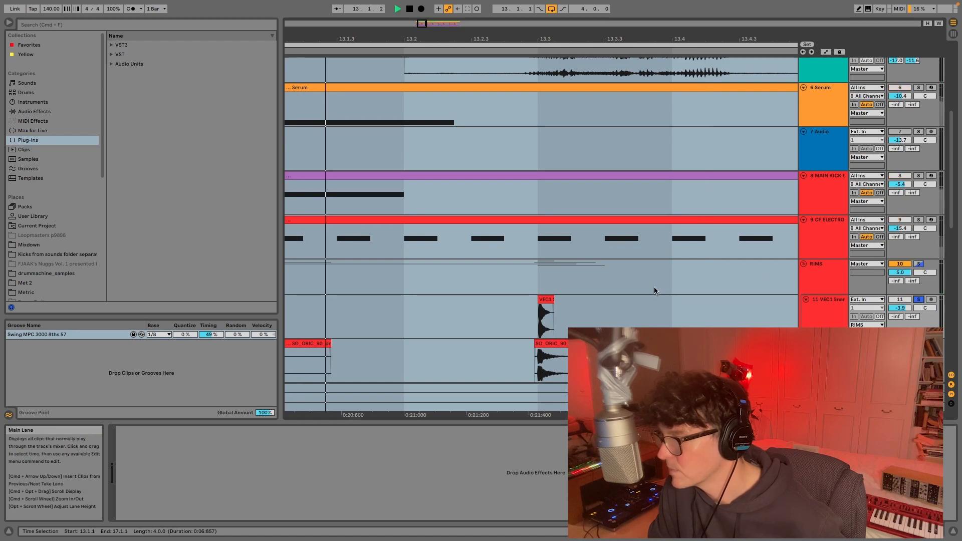
{"action": "double_click", "coordinate": [545, 299]}
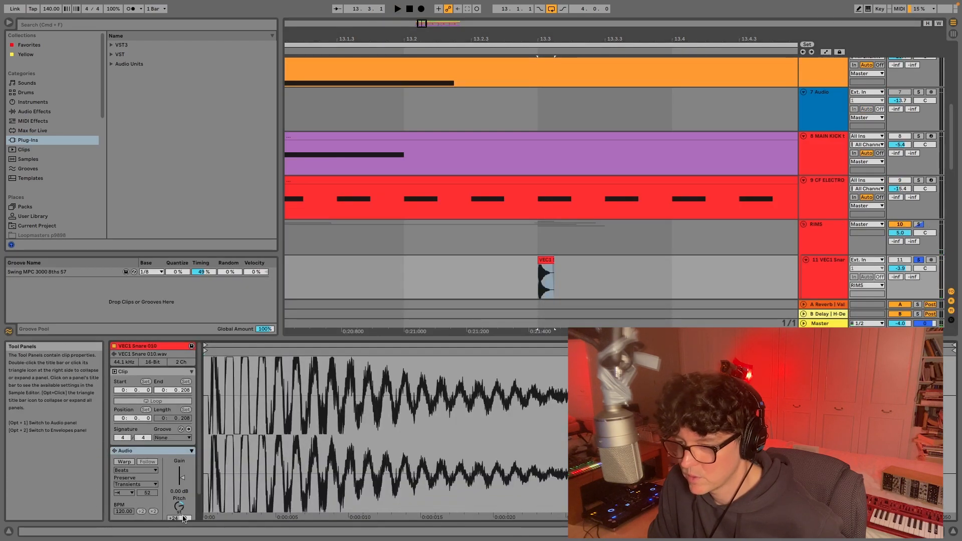
{"action": "left_click_drag", "start_coordinate": [183, 519], "coordinate": [184, 531]}
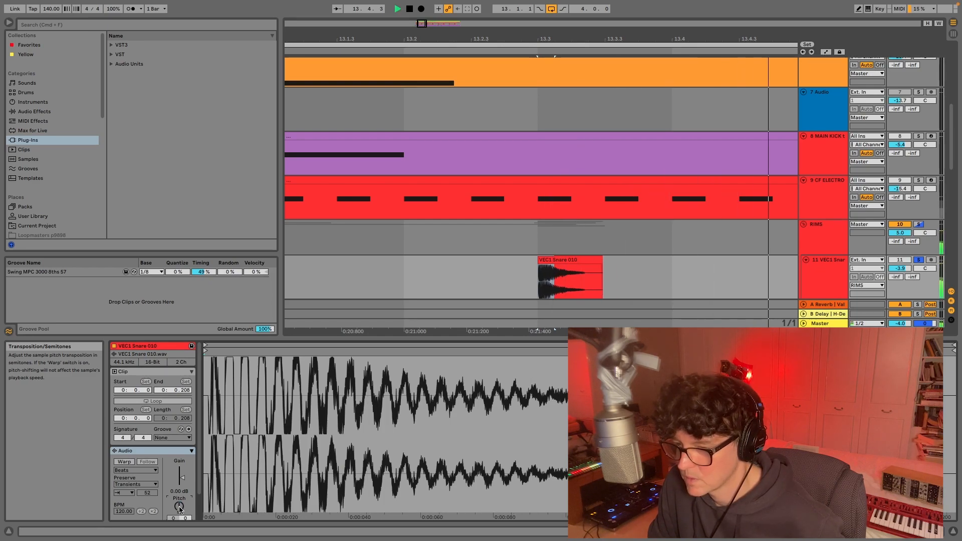
{"action": "left_click_drag", "start_coordinate": [180, 510], "coordinate": [180, 488]}
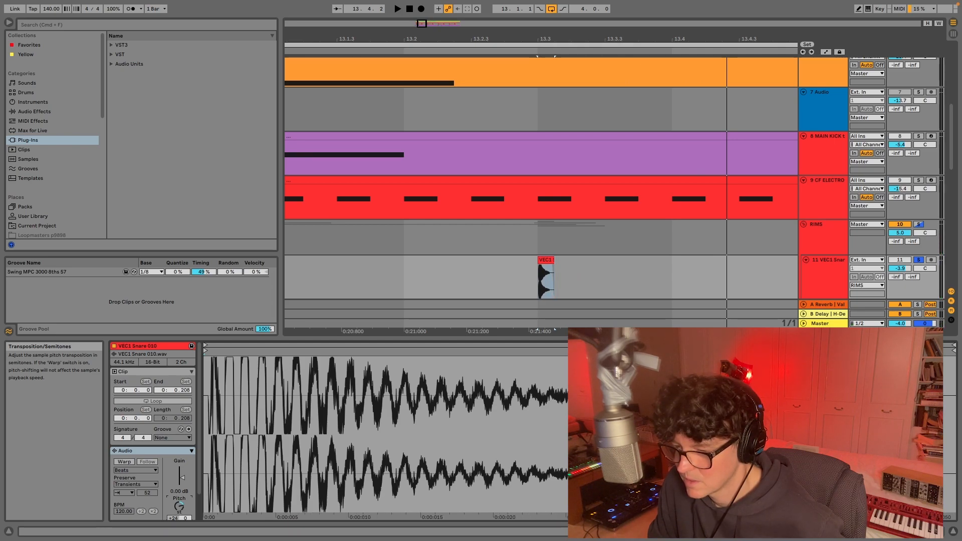
Solo the SO_ORIC drum loop track and the RIM SHOT track in turn, play them and clear the solo.
{"action": "left_click", "coordinate": [816, 277]}
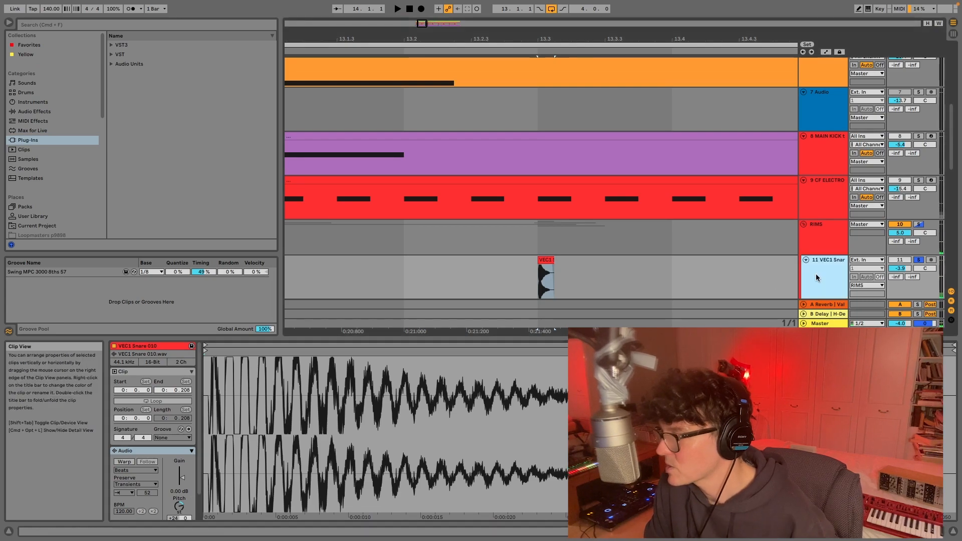
{"action": "key", "text": "Down"}
{"action": "key", "text": "Down"}
{"action": "left_click", "coordinate": [824, 217]}
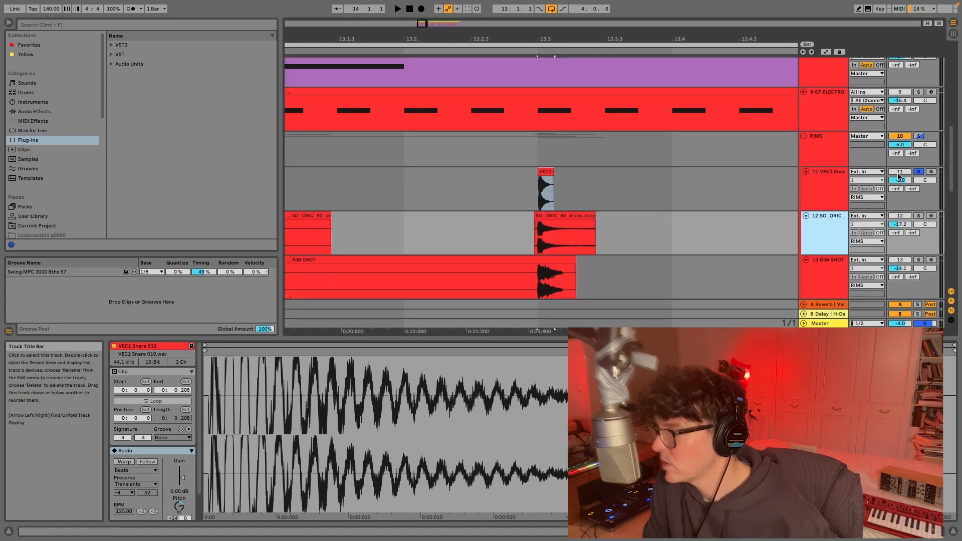
{"action": "left_click", "coordinate": [919, 216]}
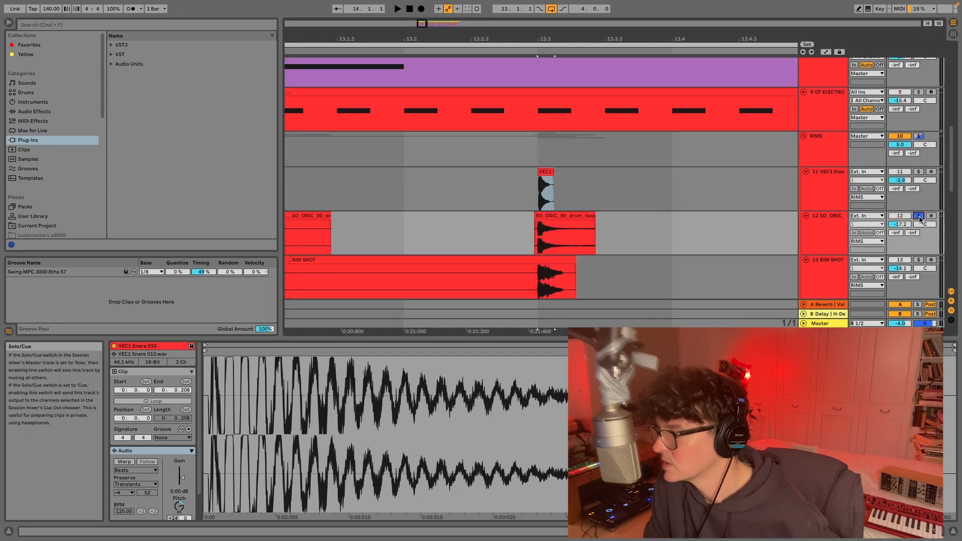
{"action": "left_click", "coordinate": [918, 260]}
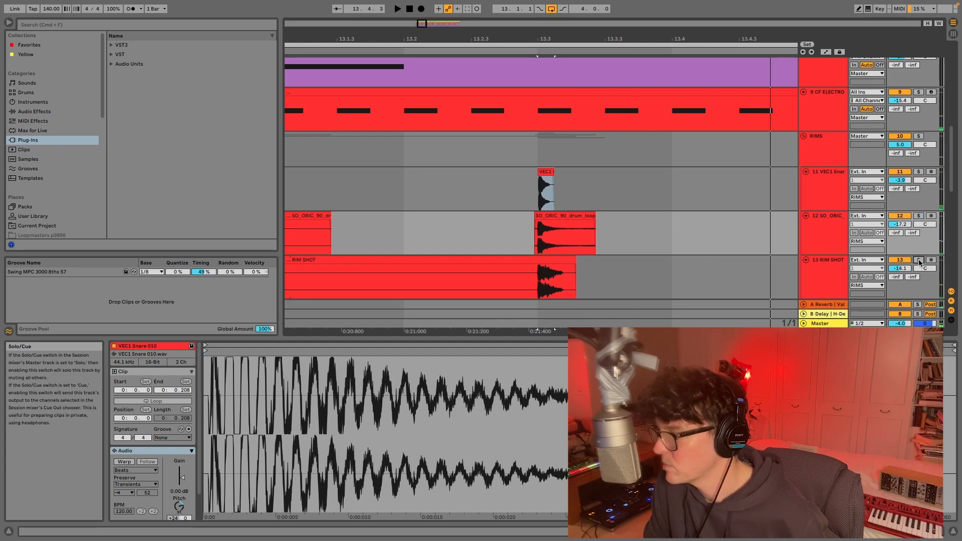
{"action": "left_click", "coordinate": [919, 261]}
{"action": "key", "text": "space"}
Solo the HAT track in the RIMS group, play it and unsolo it.
{"action": "key", "text": "Down"}
{"action": "key", "text": "Down"}
{"action": "key", "text": "Down"}
{"action": "key", "text": "Down"}
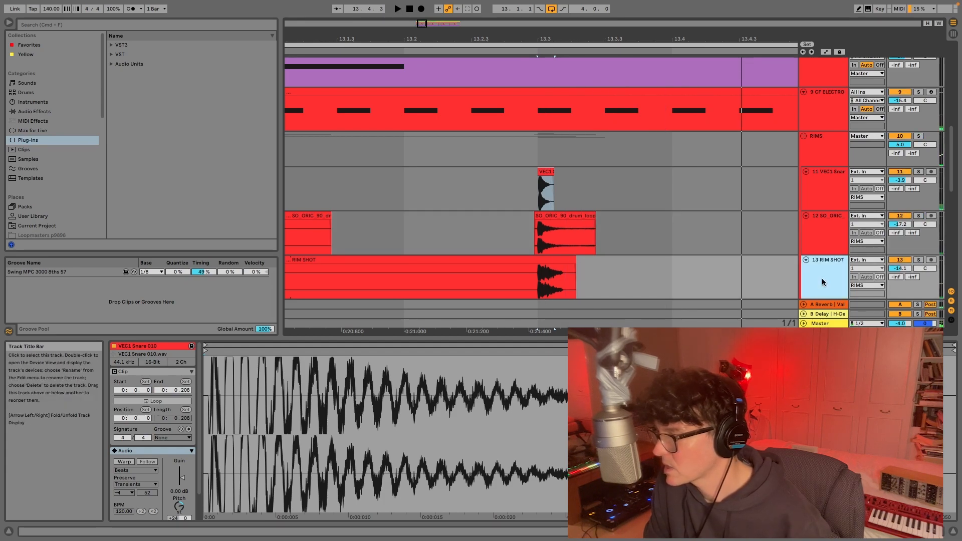
{"action": "left_click", "coordinate": [918, 180]}
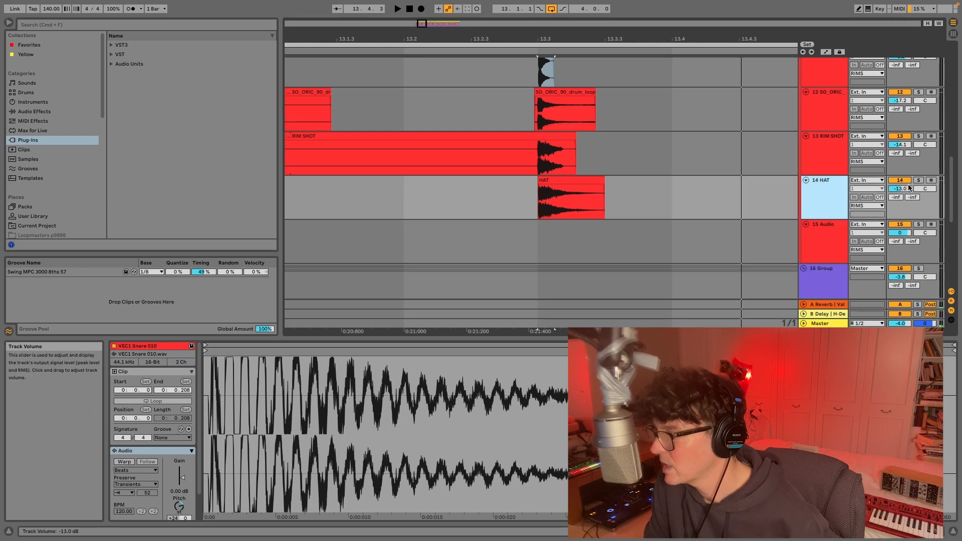
{"action": "key", "text": "space"}
{"action": "left_click", "coordinate": [918, 180]}
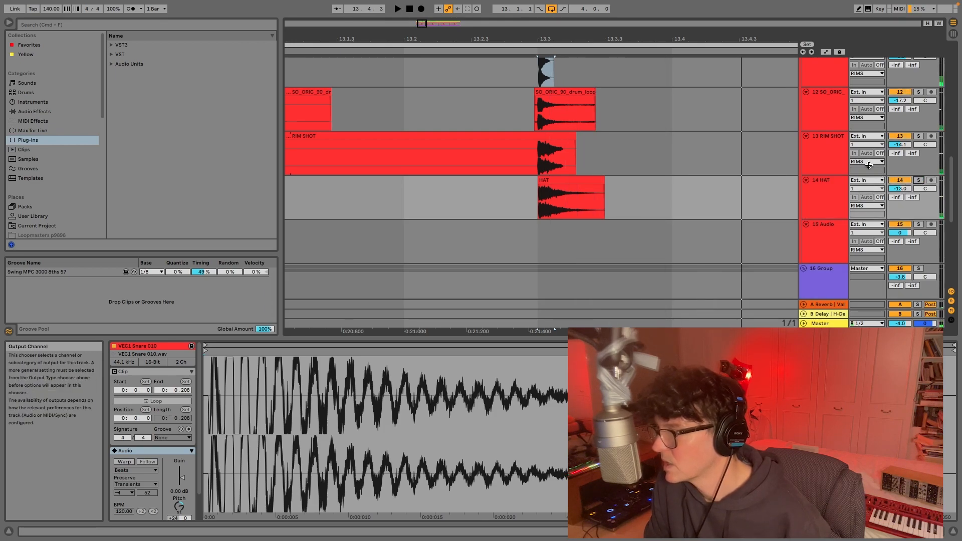
Select the RIMS group track.
{"action": "key", "text": "Up"}
{"action": "key", "text": "Up"}
{"action": "key", "text": "Up"}
{"action": "key", "text": "Up"}
{"action": "key", "text": "Up"}
{"action": "left_click", "coordinate": [824, 111]}
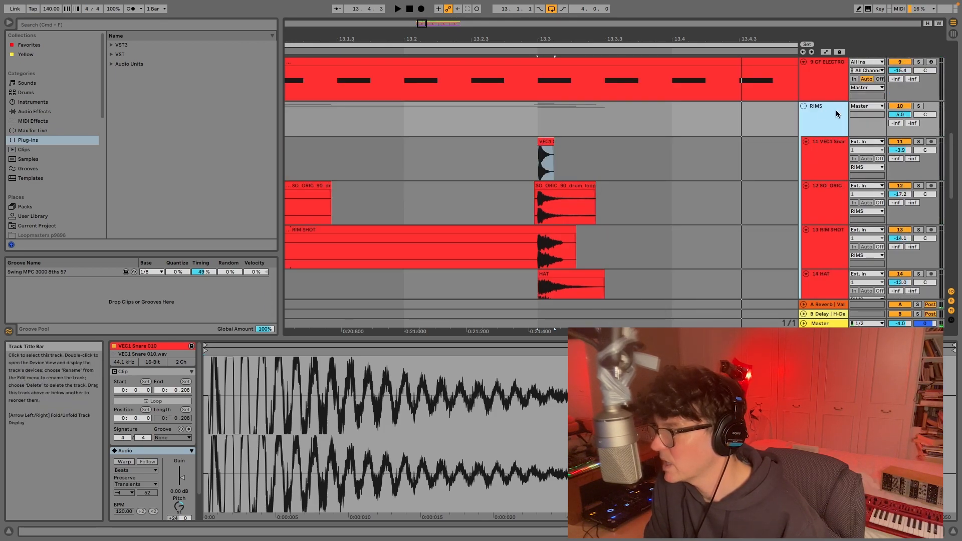
Solo the RIMS group, show its device chain and open the UADx Pultec EQP-1A plug-in to inspect its settings during playback.
{"action": "left_click", "coordinate": [919, 107]}
{"action": "double_click", "coordinate": [834, 123]}
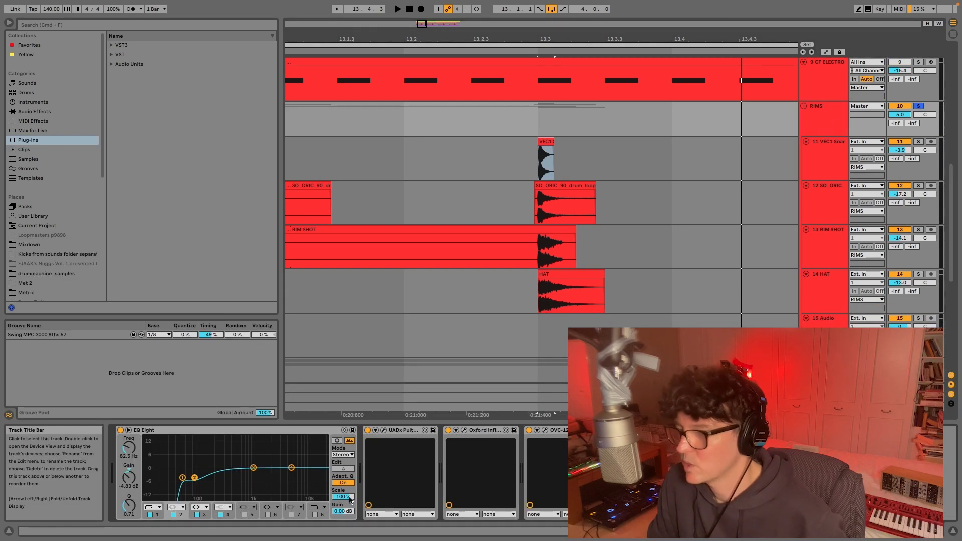
{"action": "left_click", "coordinate": [383, 430]}
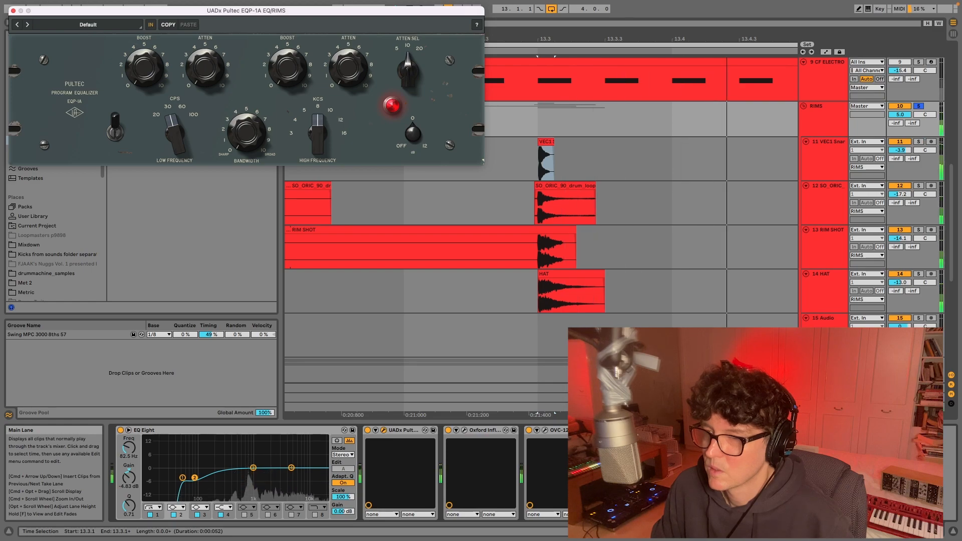
{"action": "left_click_drag", "start_coordinate": [278, 59], "coordinate": [277, 50]}
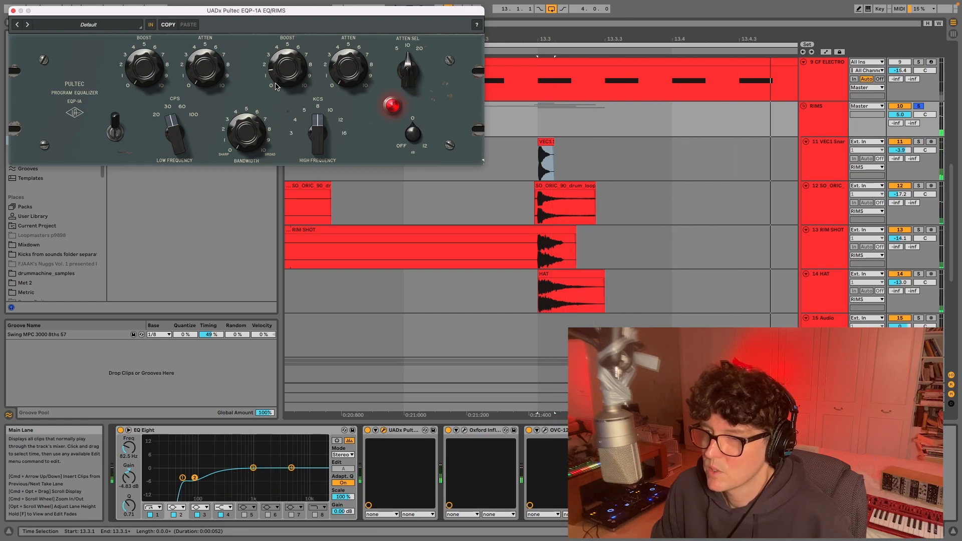
Bypass the Oxford Inflator, OVC-128 and Pultec on the RIMS group to audition it without them, and clear the solo.
{"action": "left_click", "coordinate": [448, 430]}
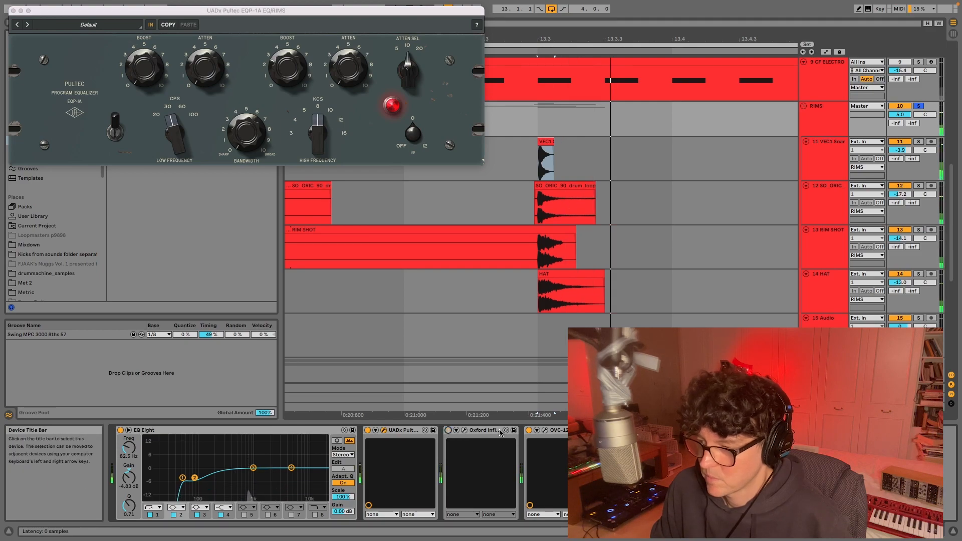
{"action": "left_click", "coordinate": [529, 430]}
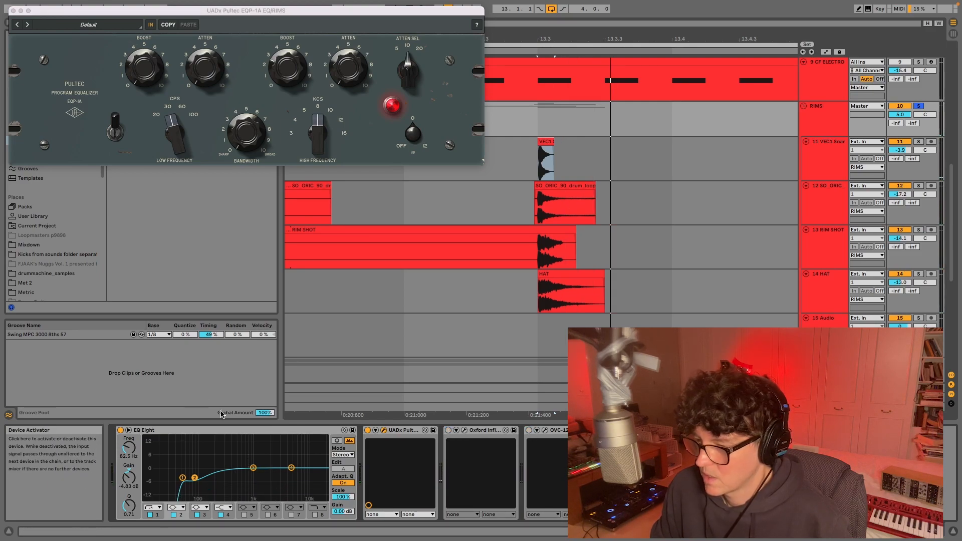
{"action": "left_click", "coordinate": [367, 431]}
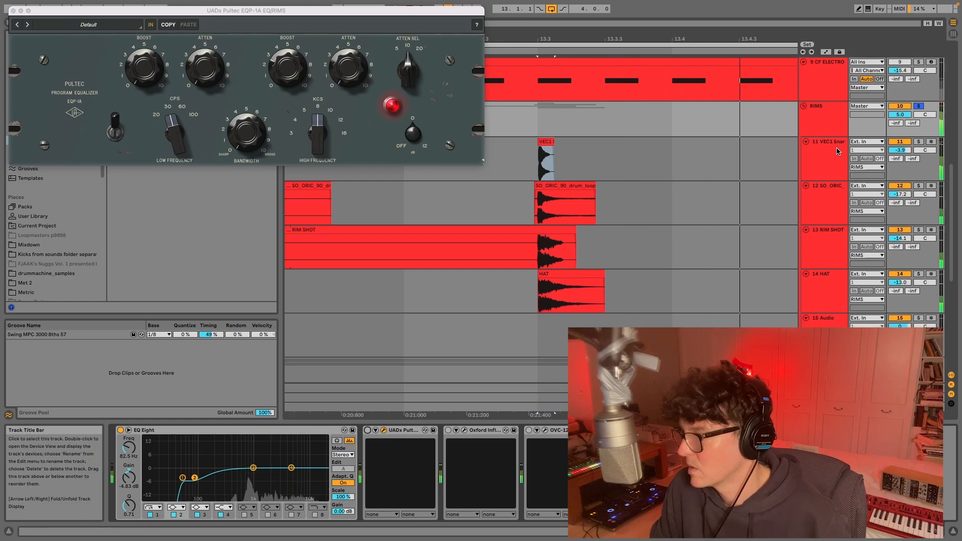
{"action": "left_click", "coordinate": [919, 106]}
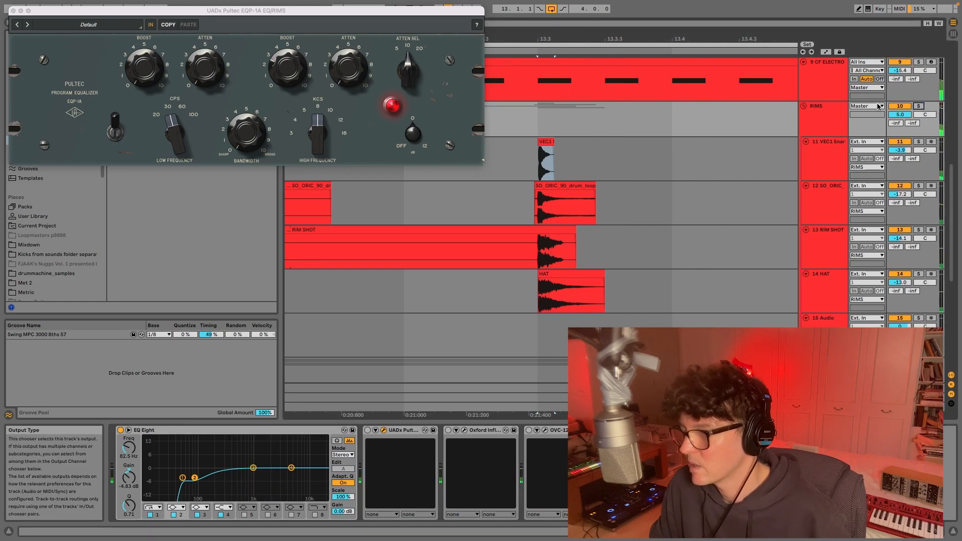
Re-enable the Pultec, Oxford Inflator and OVC-128 on the RIMS group and open the remaining plug-in windows, including ML4000.
{"action": "left_click", "coordinate": [368, 430]}
{"action": "left_click", "coordinate": [448, 430]}
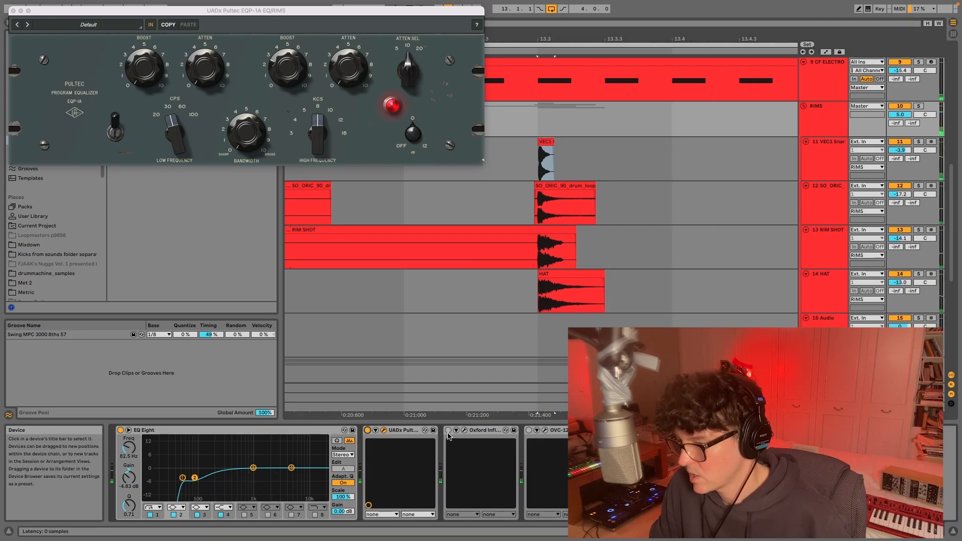
{"action": "left_click", "coordinate": [544, 430]}
{"action": "key", "text": "space"}
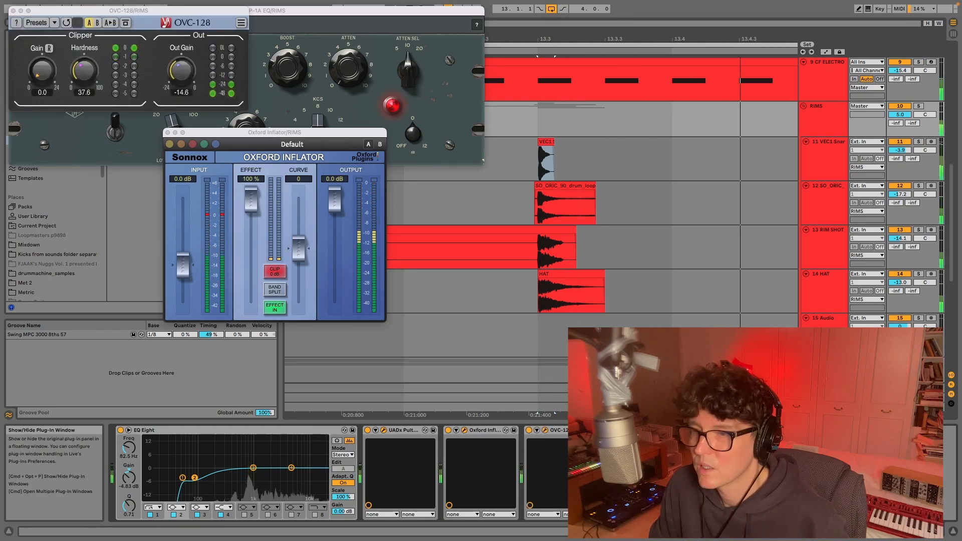
{"action": "left_click", "coordinate": [625, 430]}
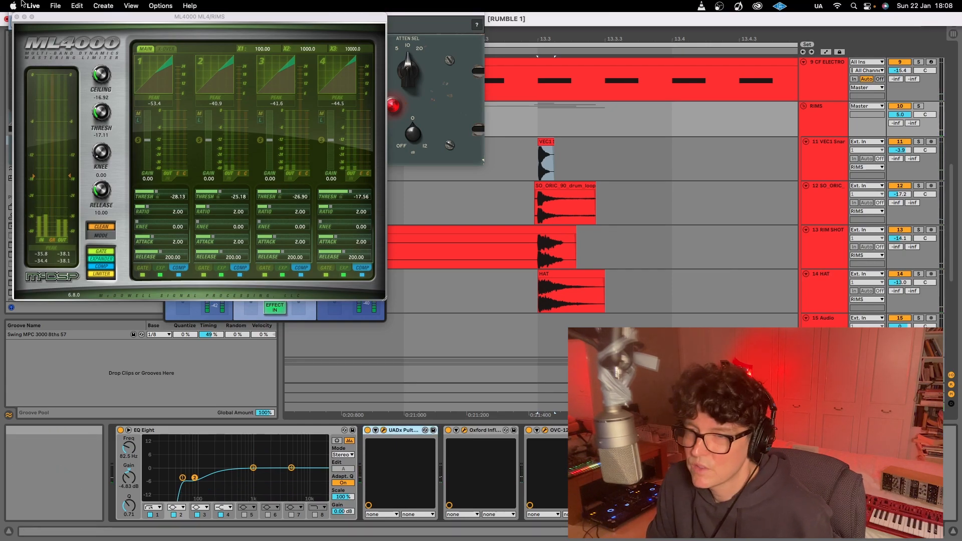
Save the Live Set under the new name youtube in the RUMBLE 1 Project folder.
{"action": "left_click", "coordinate": [55, 5]}
{"action": "left_click", "coordinate": [78, 114]}
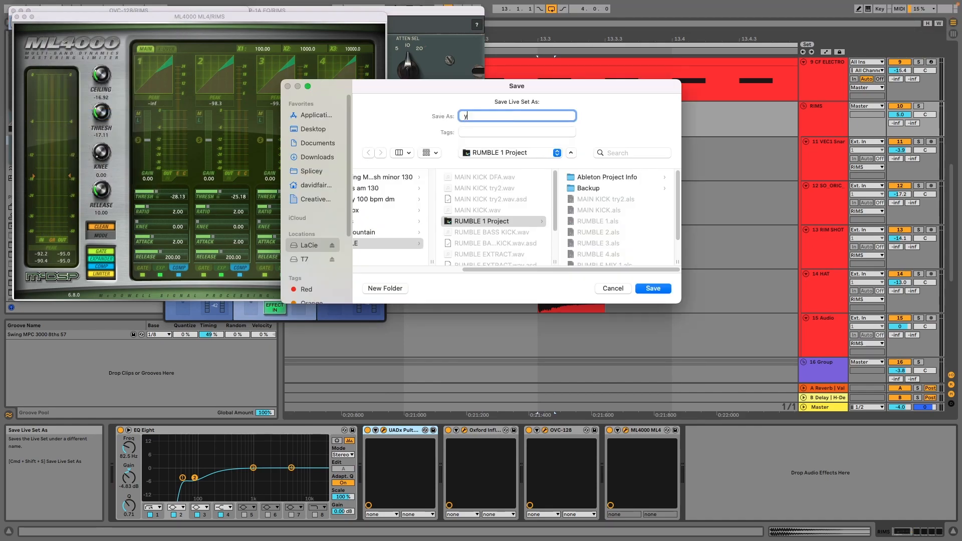
{"action": "type", "text": "youtu"}
{"action": "key", "text": "Return"}
Delete the Pultec, Oxford Inflator, OVC-128 and ML4000 plug-ins from the RIMS group, keeping only EQ Eight.
{"action": "key", "text": "space"}
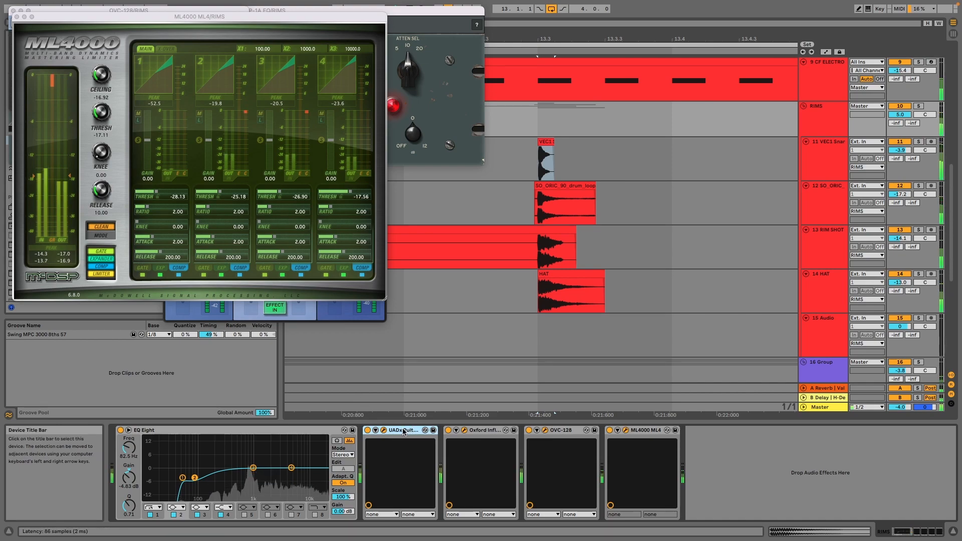
{"action": "right_click", "coordinate": [646, 430]}
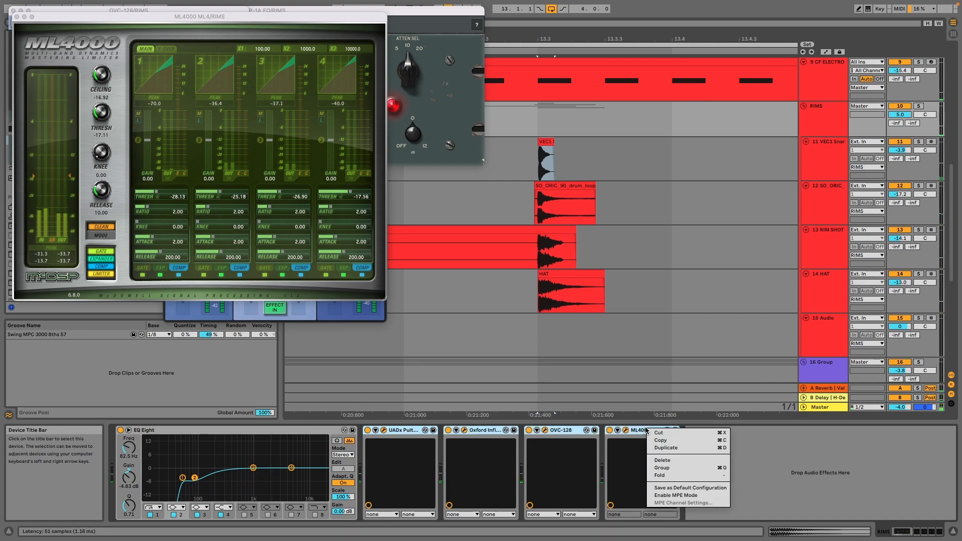
{"action": "left_click", "coordinate": [677, 461]}
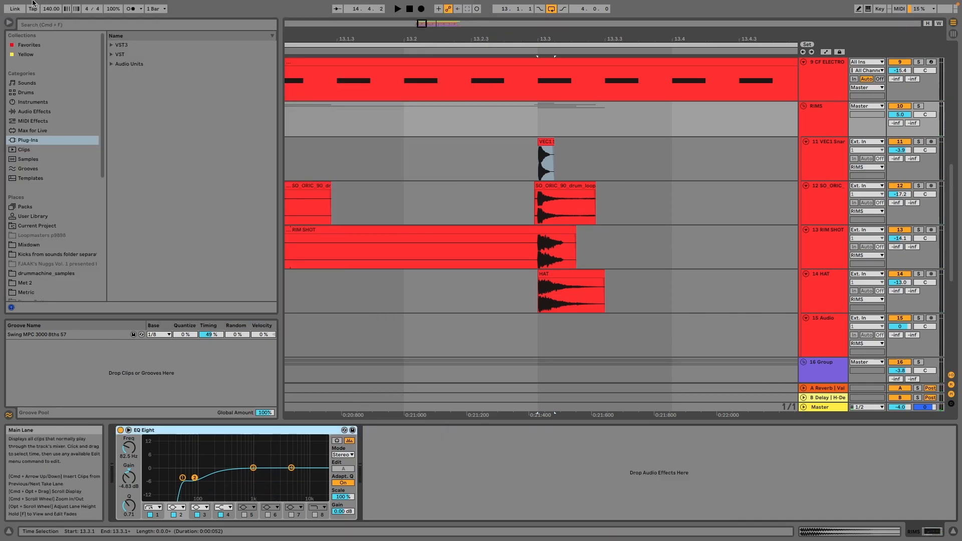
Find the stock Saturator among the audio effects and add it after EQ Eight on the RIMS group.
{"action": "left_click", "coordinate": [76, 26]}
{"action": "type", "text": "sat"}
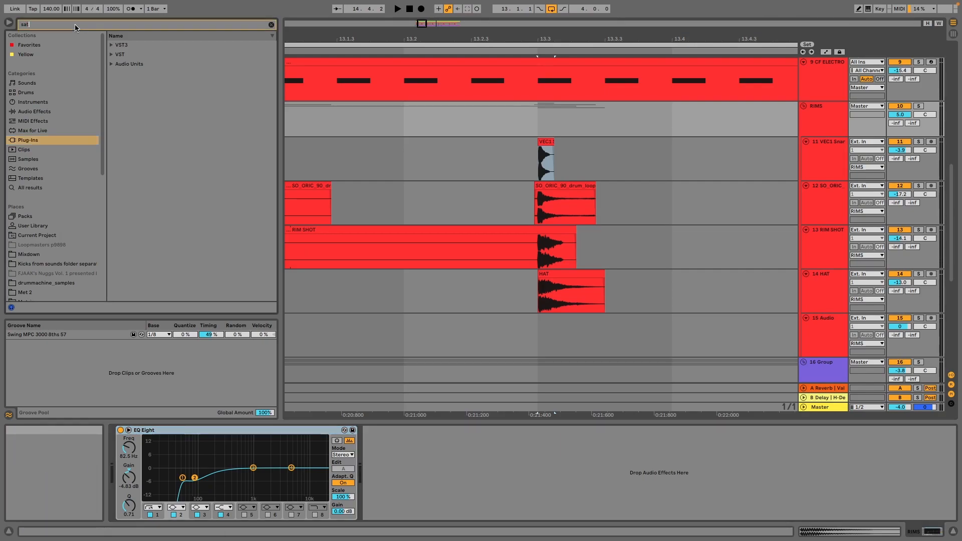
{"action": "type", "text": "urator"}
{"action": "left_click", "coordinate": [111, 64]}
{"action": "left_click", "coordinate": [117, 74]}
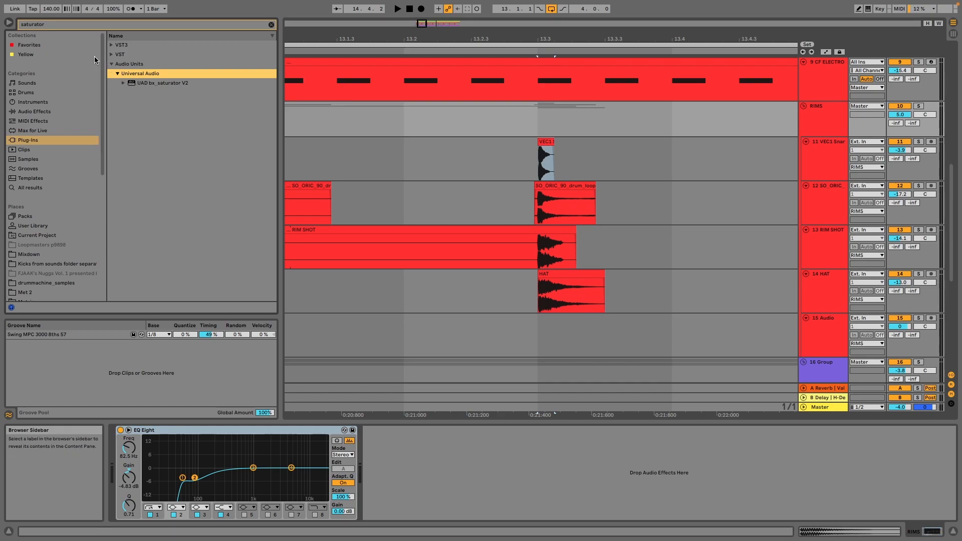
{"action": "left_click", "coordinate": [32, 102]}
{"action": "left_click", "coordinate": [64, 24]}
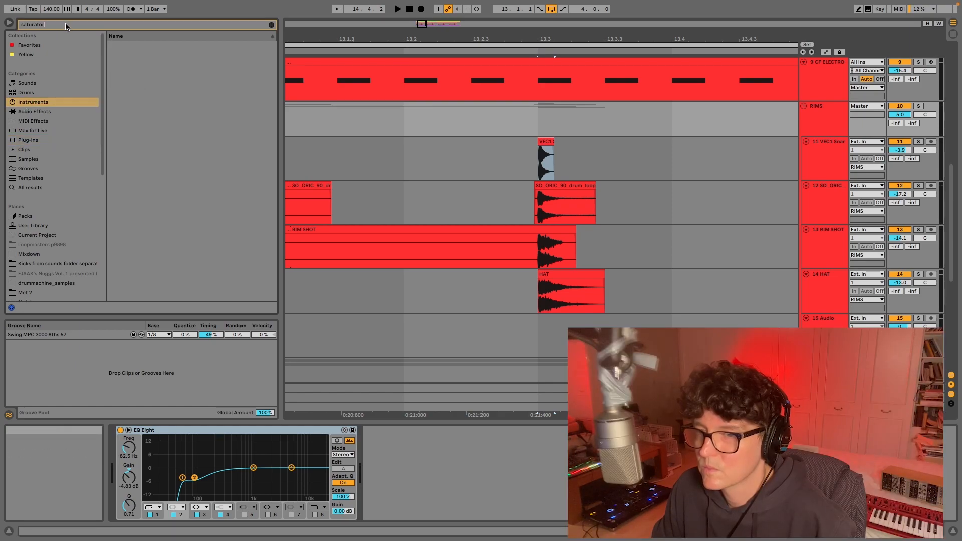
{"action": "key", "text": "BackSpace"}
{"action": "key", "text": "BackSpace"}
{"action": "key", "text": "BackSpace"}
{"action": "key", "text": "BackSpace"}
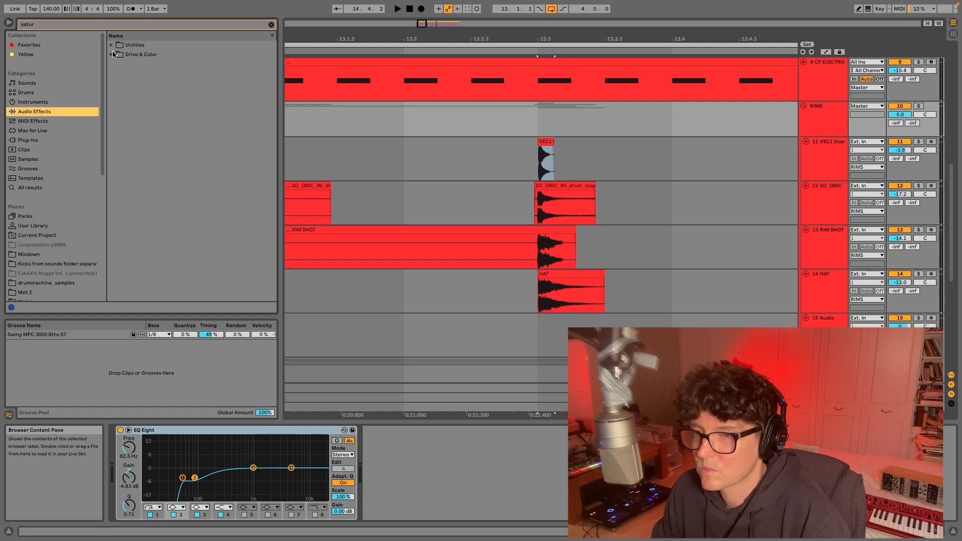
{"action": "left_click", "coordinate": [120, 55]}
{"action": "left_click_drag", "start_coordinate": [131, 63], "coordinate": [549, 528]}
Set the Saturator's curve type to Soft Sine and its Drive to 4.57 dB.
{"action": "left_click_drag", "start_coordinate": [408, 468], "coordinate": [408, 471]}
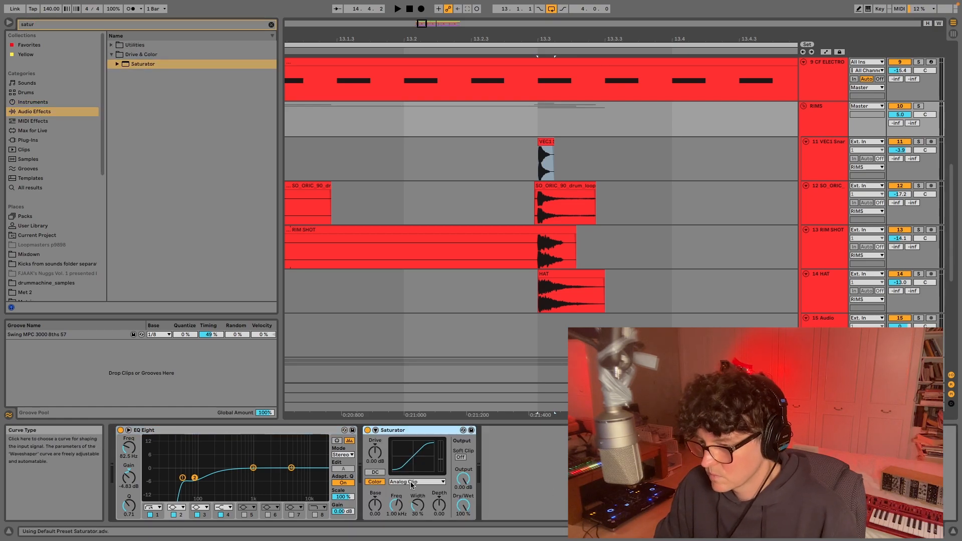
{"action": "left_click", "coordinate": [409, 482]}
{"action": "left_click", "coordinate": [406, 497]}
{"action": "key", "text": "space"}
{"action": "left_click_drag", "start_coordinate": [375, 452], "coordinate": [375, 446]}
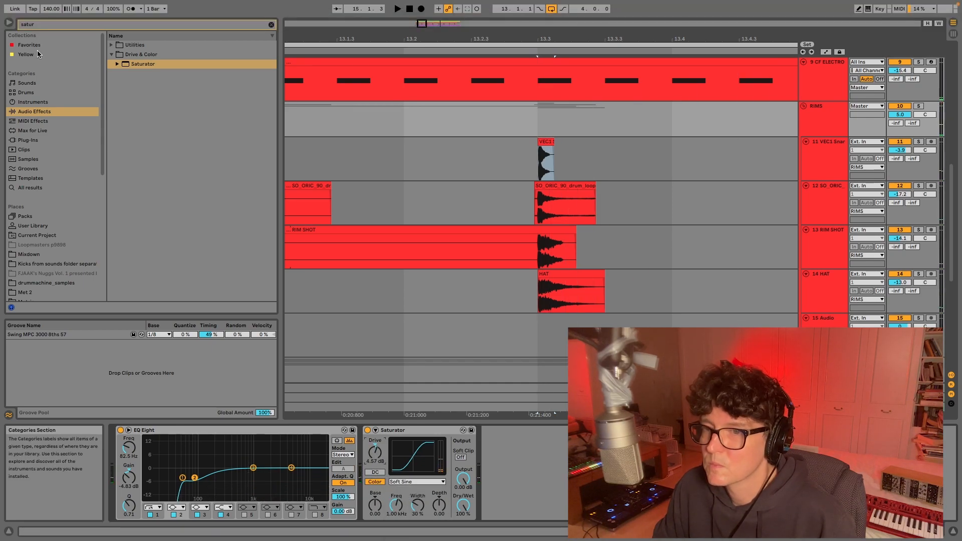
Add a Glue Compressor after the Saturator and set its Threshold to -3.49 dB during playback.
{"action": "left_click_drag", "start_coordinate": [43, 26], "coordinate": [0, 4]}
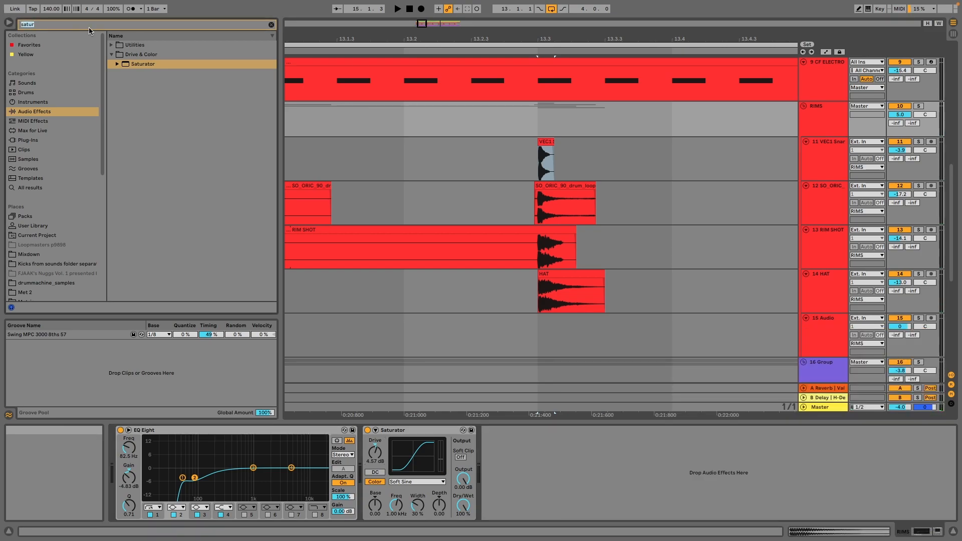
{"action": "type", "text": "glue"}
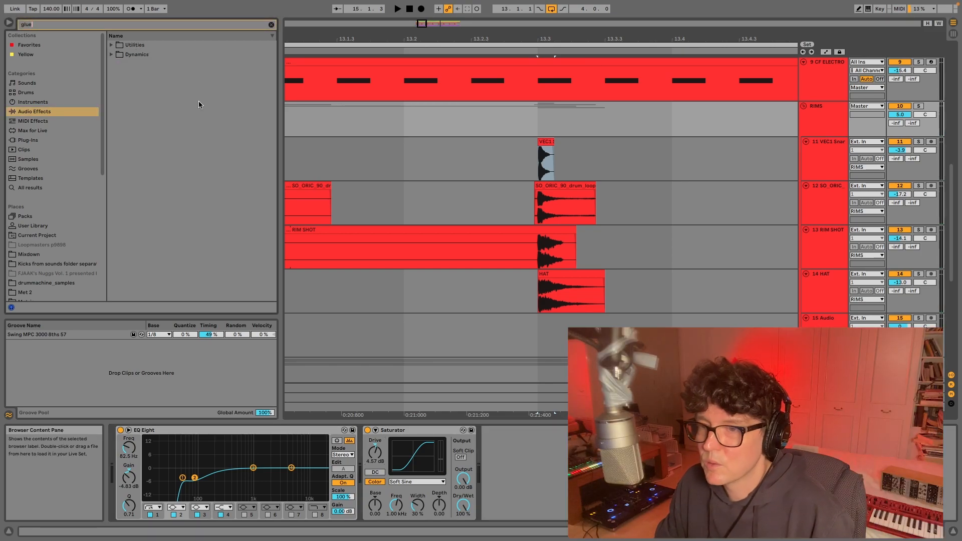
{"action": "left_click", "coordinate": [112, 54]}
{"action": "key", "text": "Down"}
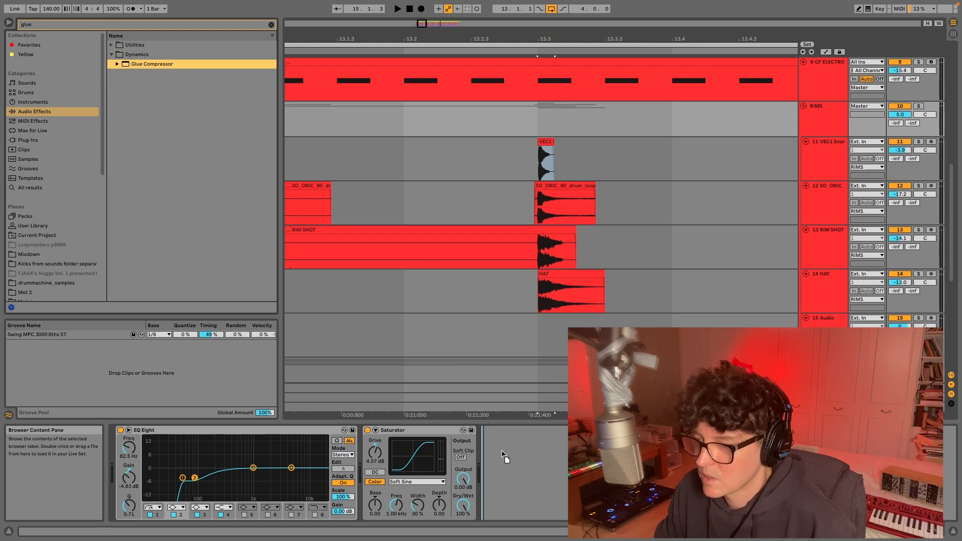
{"action": "key", "text": "Return"}
{"action": "key", "text": "space"}
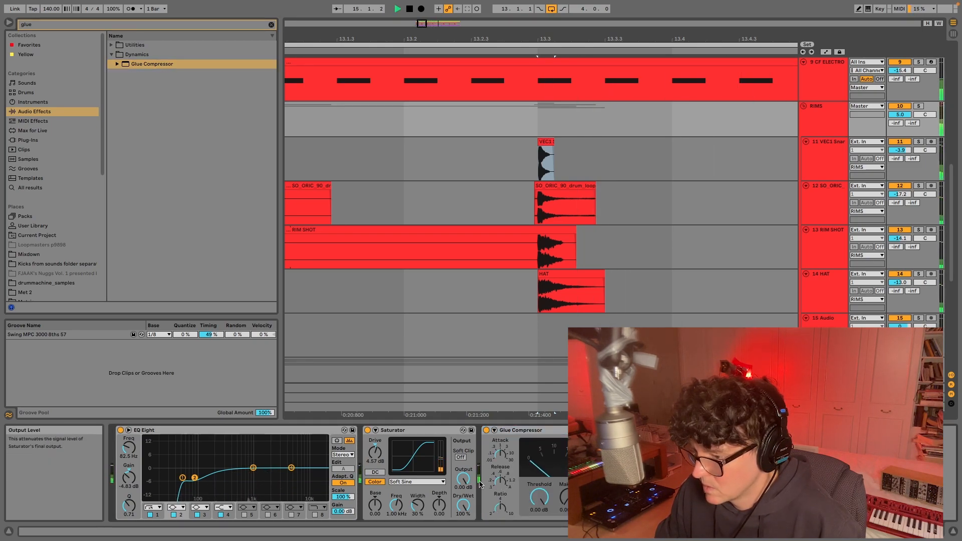
{"action": "left_click_drag", "start_coordinate": [540, 499], "coordinate": [541, 519]}
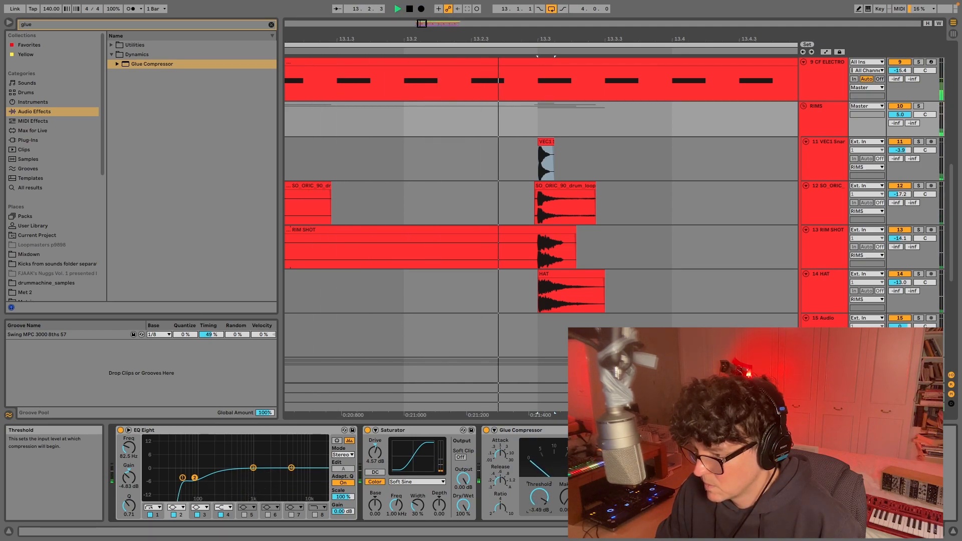
Add a Limiter after the Glue Compressor and set its Gain to 4.20 dB.
{"action": "left_click", "coordinate": [55, 24]}
{"action": "key", "text": "BackSpace"}
{"action": "key", "text": "BackSpace"}
{"action": "key", "text": "BackSpace"}
{"action": "key", "text": "BackSpace"}
{"action": "type", "text": "lim"}
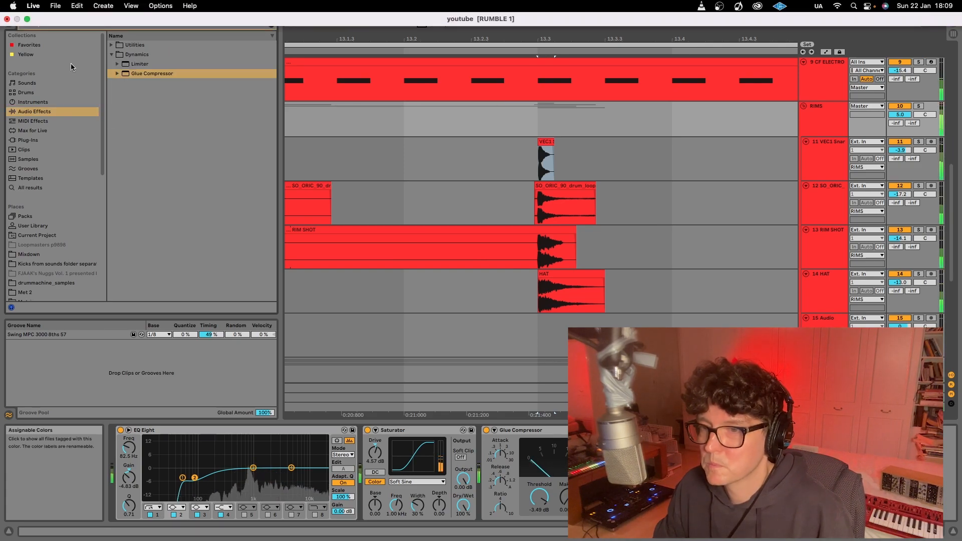
{"action": "type", "text": "iter"}
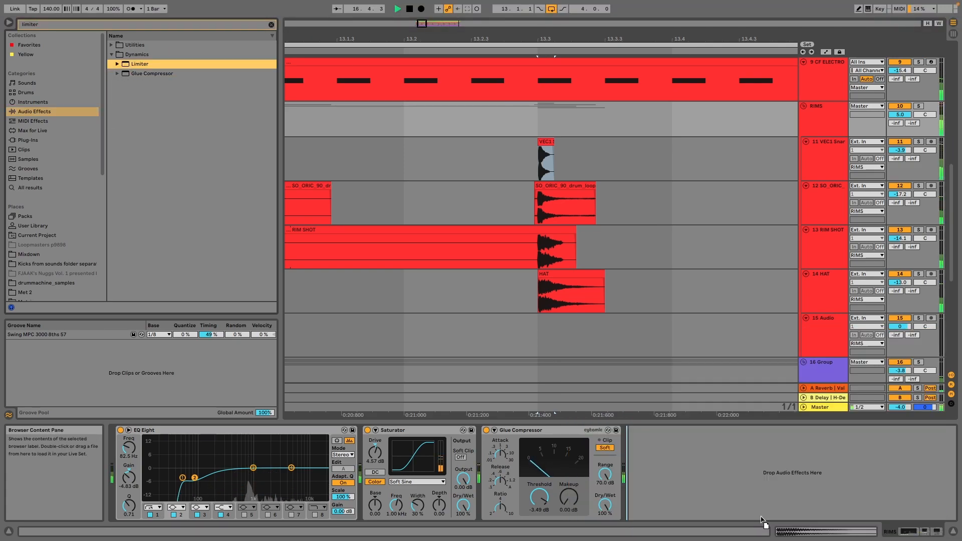
{"action": "key", "text": "Return"}
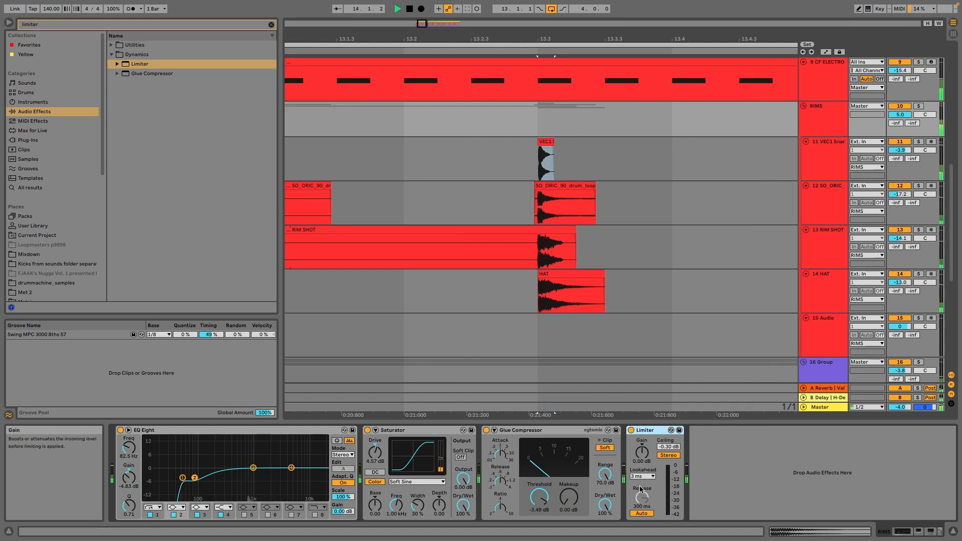
{"action": "key", "text": "space"}
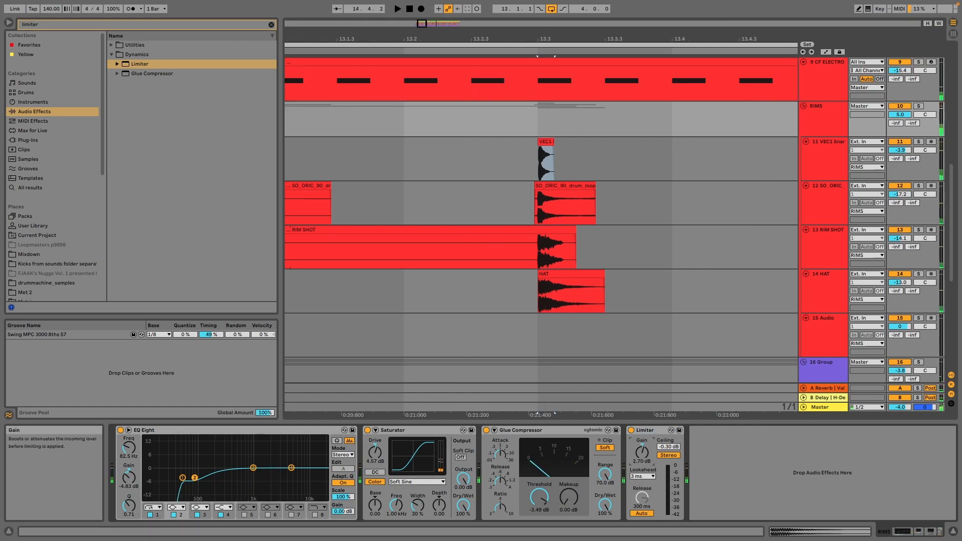
{"action": "left_click_drag", "start_coordinate": [641, 452], "coordinate": [642, 451]}
Search the audio effects for Utility, add it at the end of the RIMS chain and play the loop.
{"action": "left_click_drag", "start_coordinate": [44, 26], "coordinate": [2, 5]}
{"action": "type", "text": "util"}
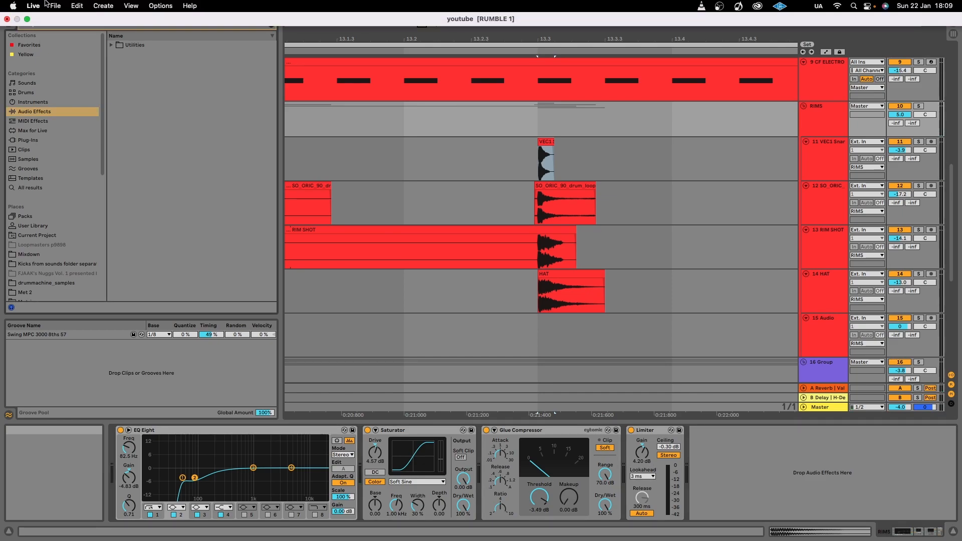
{"action": "type", "text": "ity"}
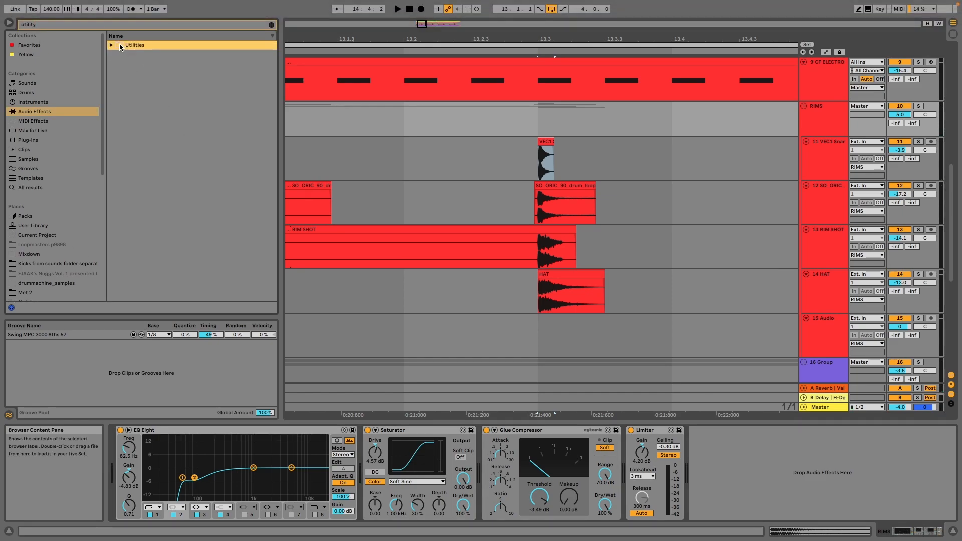
{"action": "left_click_drag", "start_coordinate": [134, 58], "coordinate": [710, 399]}
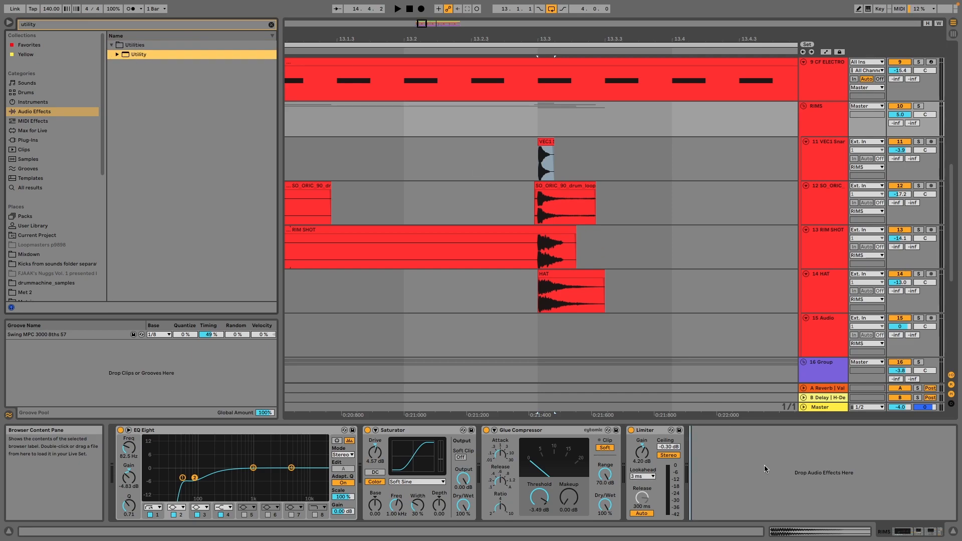
{"action": "left_click_drag", "start_coordinate": [764, 465], "coordinate": [764, 465]}
{"action": "key", "text": "space"}
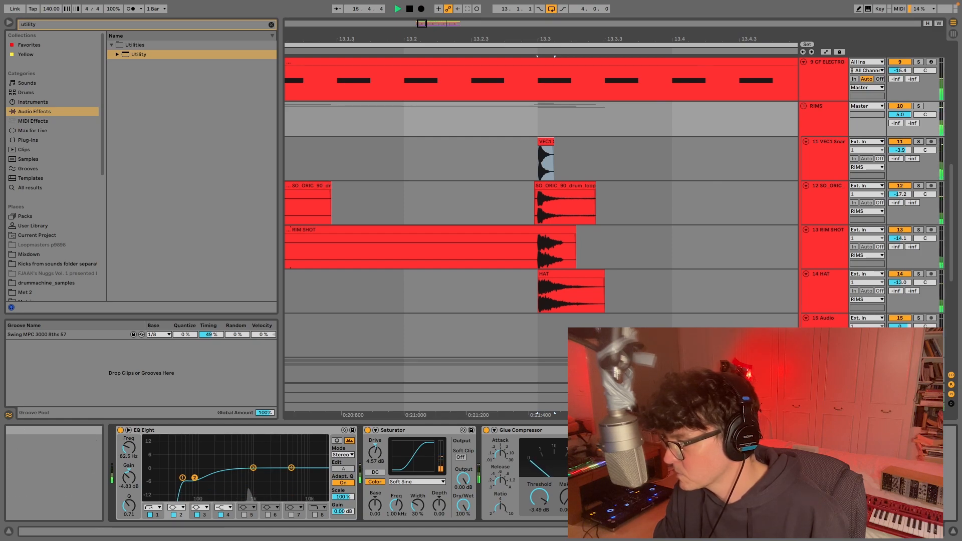
Open ADPTR MetricAB on the Master track and show its Spectrum view.
{"action": "left_click", "coordinate": [822, 407]}
{"action": "left_click", "coordinate": [415, 431]}
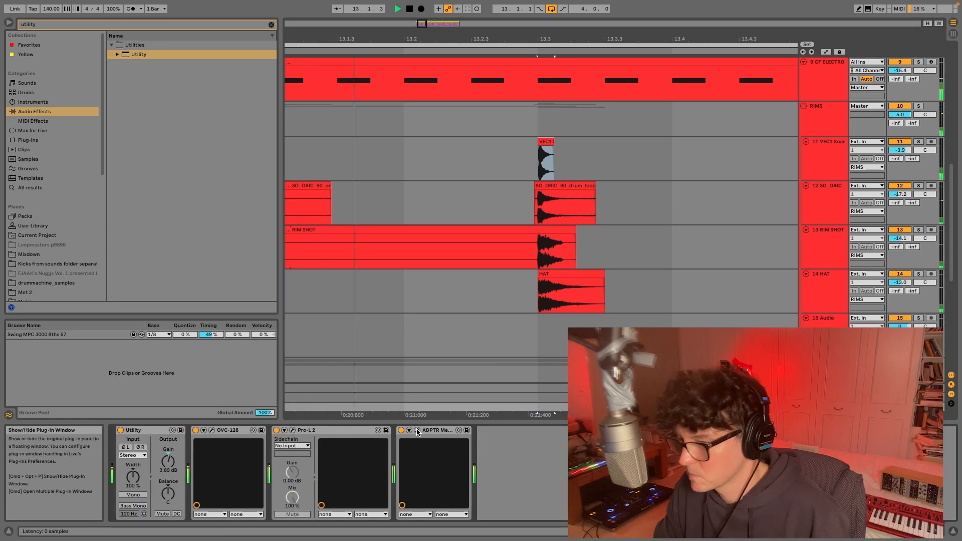
{"action": "left_click", "coordinate": [243, 57]}
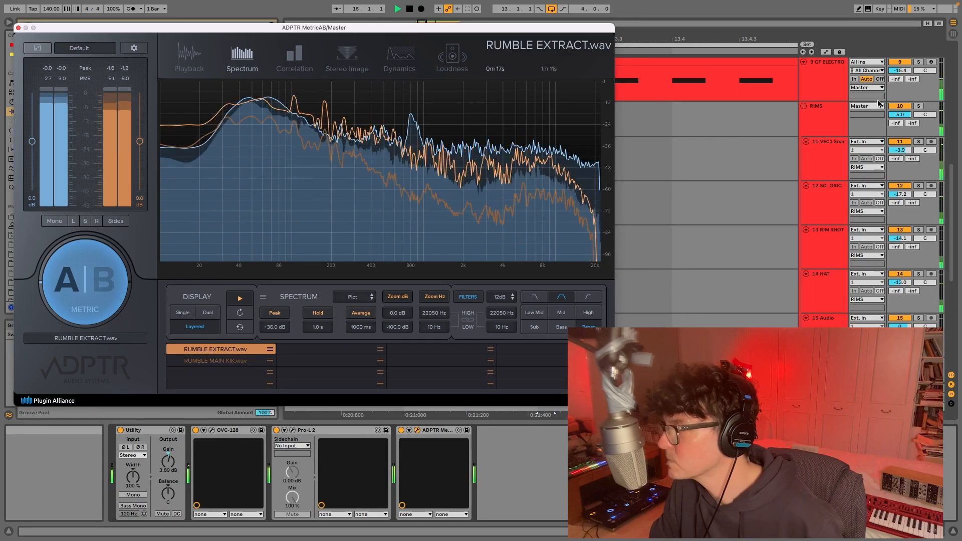
Lower the RIMS group volume to 3.6 dB and close the MetricAB window.
{"action": "left_click_drag", "start_coordinate": [900, 114], "coordinate": [900, 126]}
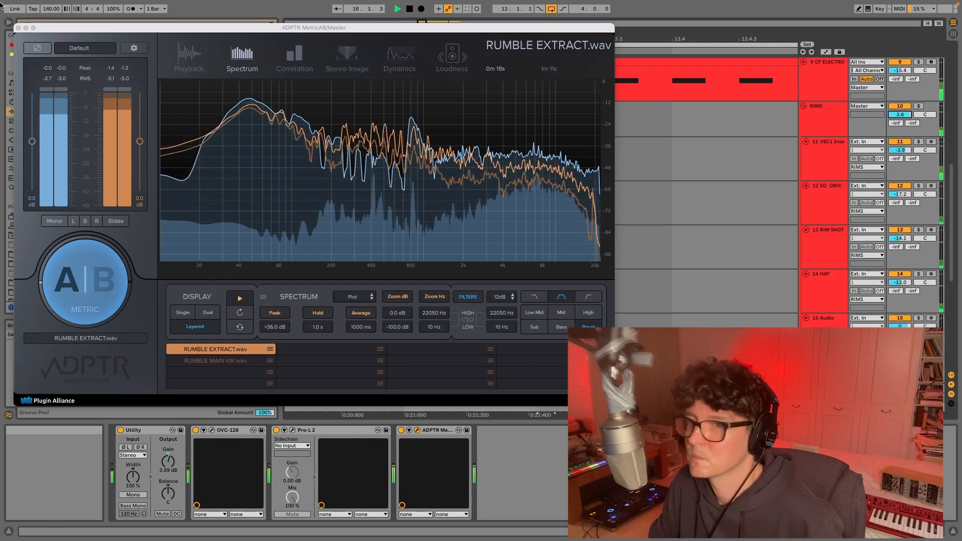
{"action": "left_click", "coordinate": [18, 28]}
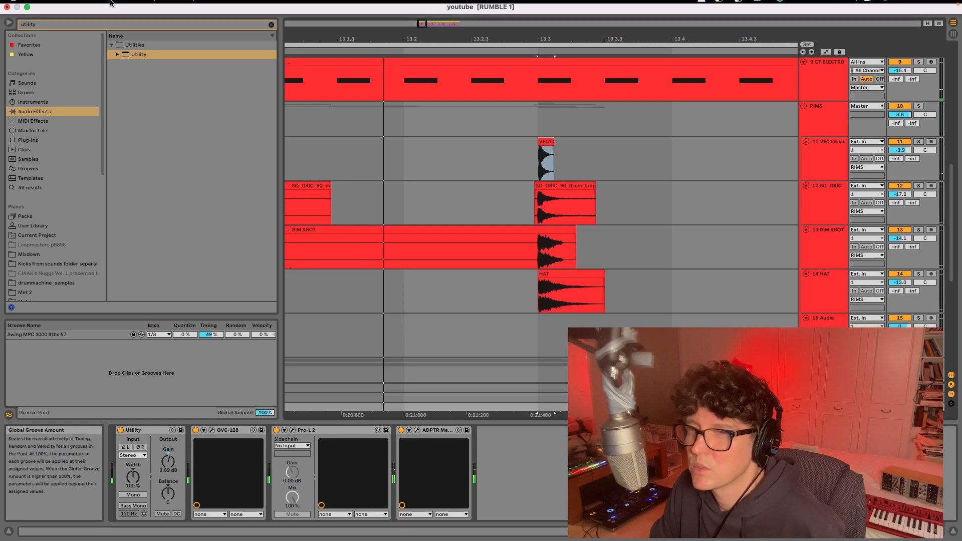
Open the recent Live Set RUMBLE MIX 3.als.
{"action": "left_click", "coordinate": [55, 5]}
{"action": "mouse_move", "coordinate": [160, 43]}
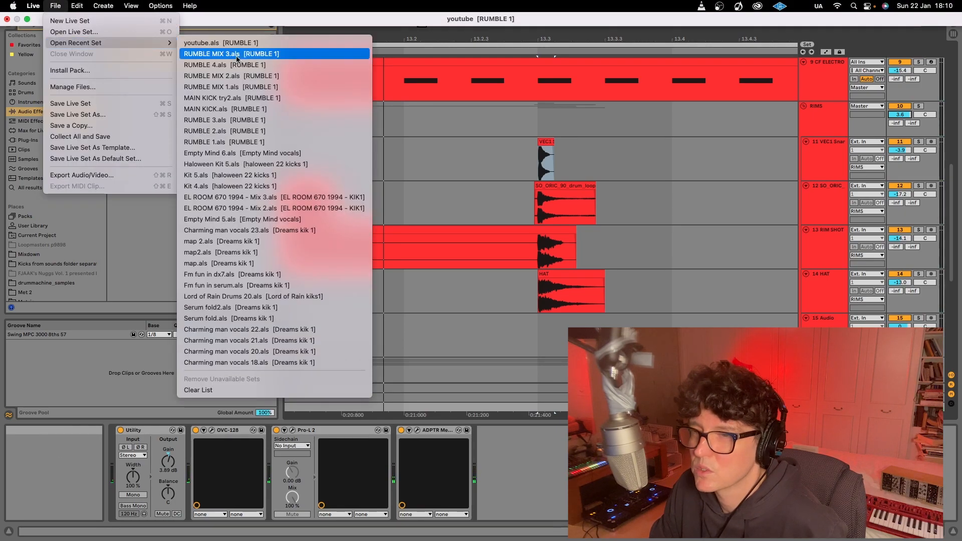
{"action": "left_click", "coordinate": [264, 47]}
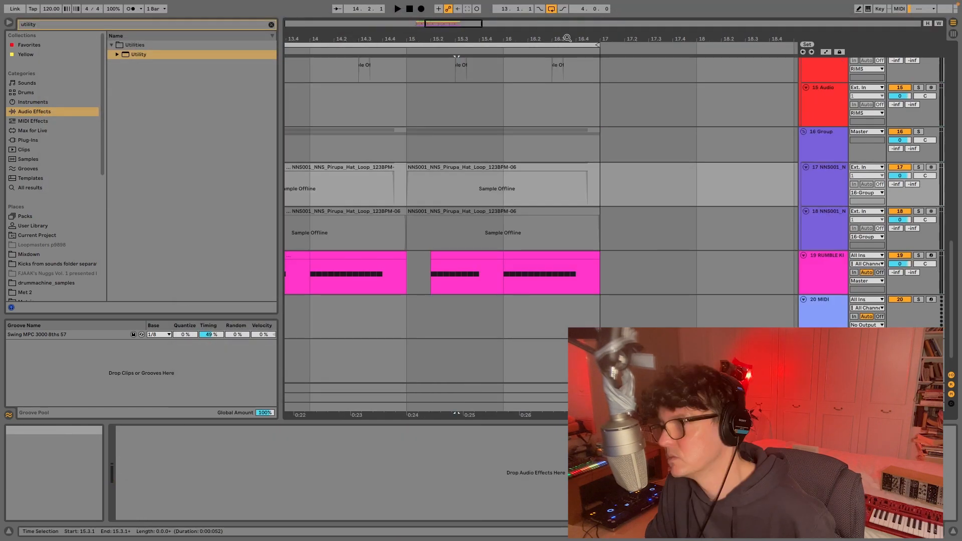
Play the looped section of the full mix from bar 13, stop it and show the MAIN KICK track's devices.
{"action": "left_click", "coordinate": [557, 43]}
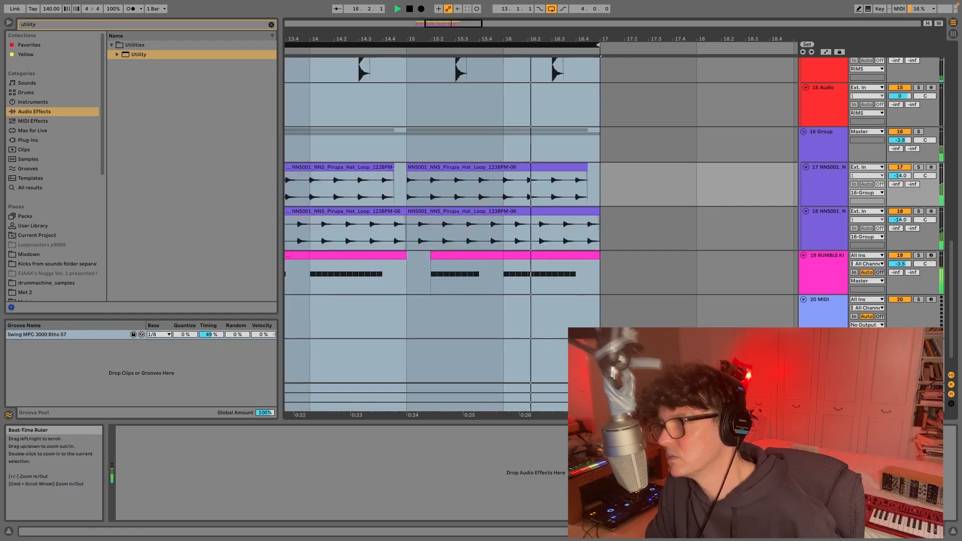
{"action": "left_click_drag", "start_coordinate": [557, 41], "coordinate": [584, 33]}
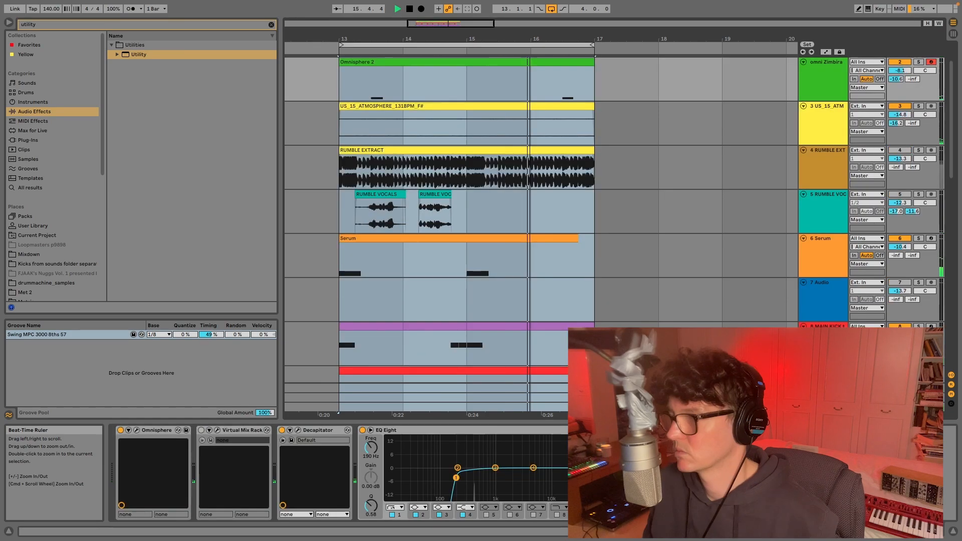
{"action": "left_click_drag", "start_coordinate": [530, 44], "coordinate": [529, 42]}
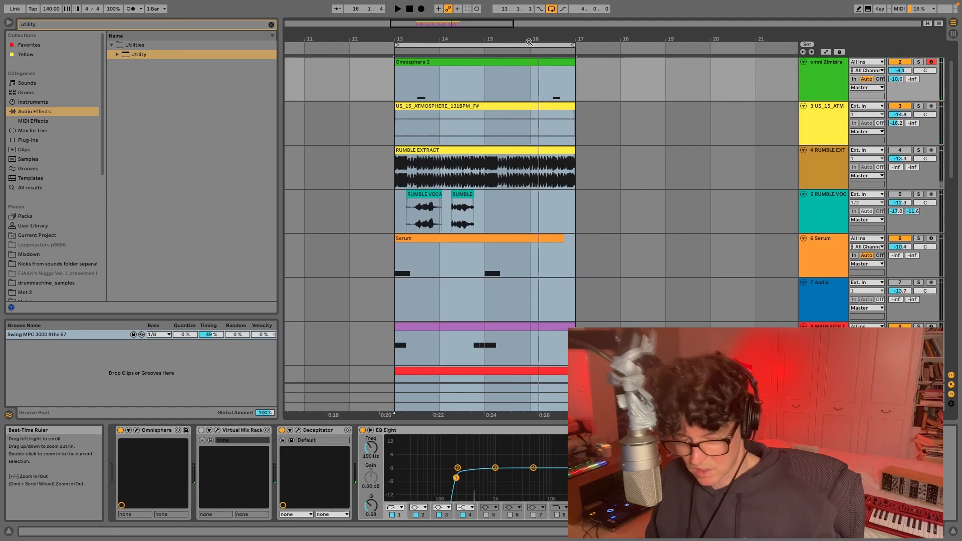
{"action": "key", "text": "space"}
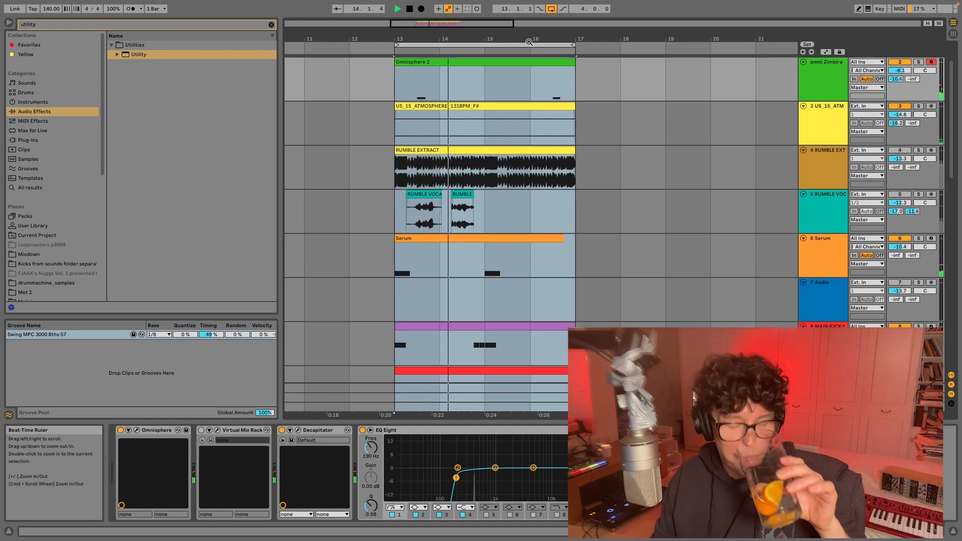
{"action": "key", "text": "space"}
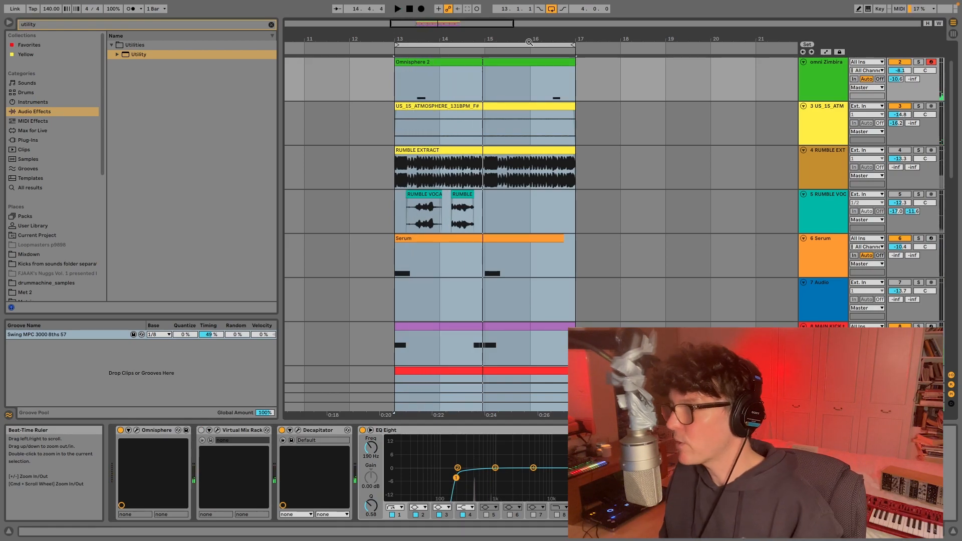
{"action": "left_click", "coordinate": [826, 328]}
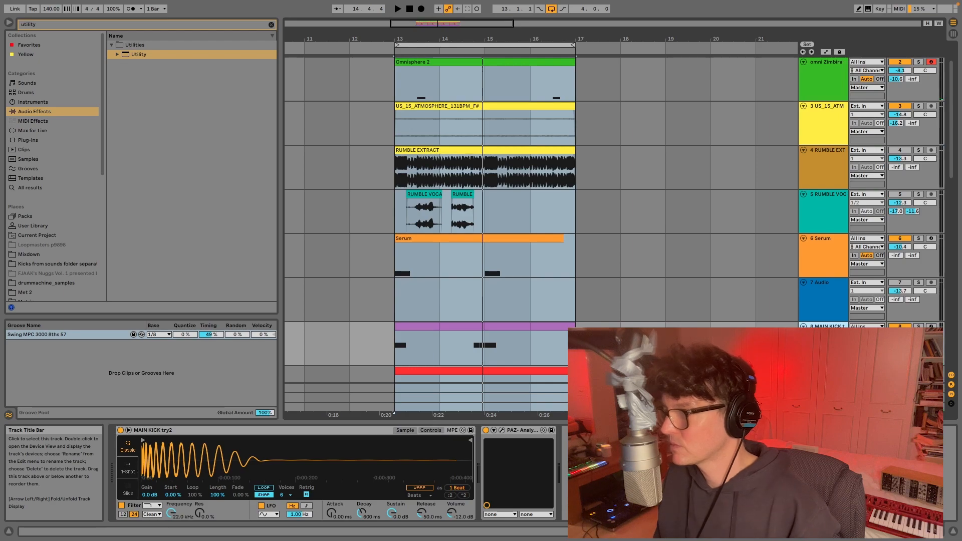
Open the Live Set containing the Kick 2 bass kick, bring up the Kick 2 plug-in window and audition the sound.
{"action": "mouse_move", "coordinate": [5, 2]}
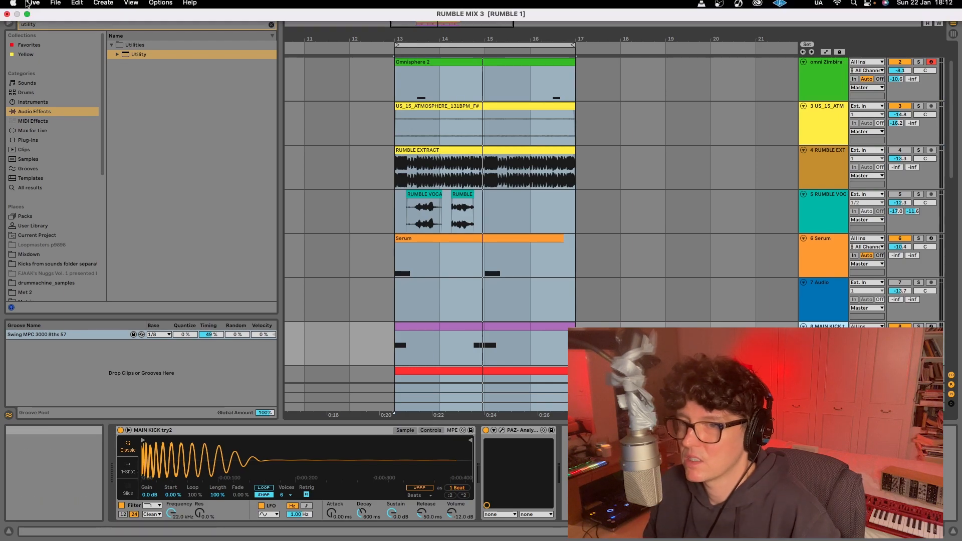
{"action": "left_click", "coordinate": [55, 6]}
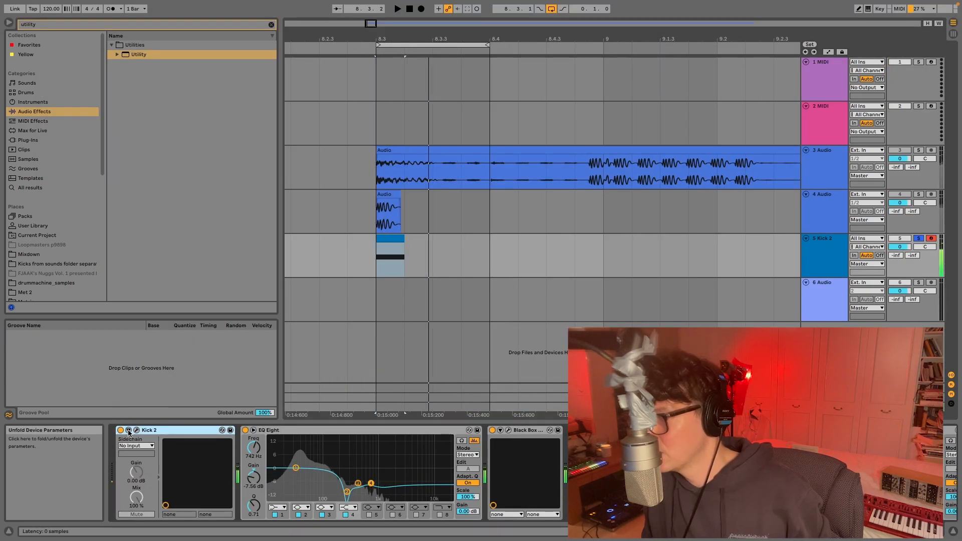
{"action": "left_click", "coordinate": [136, 430]}
{"action": "mouse_move", "coordinate": [574, 8]}
{"action": "left_click_drag", "start_coordinate": [547, 52], "coordinate": [397, 62]}
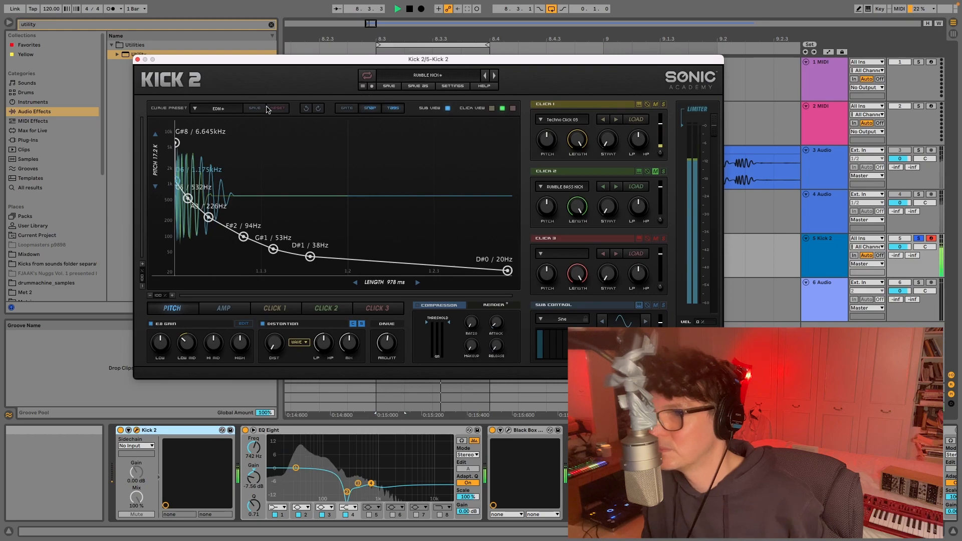
{"action": "key", "text": "space"}
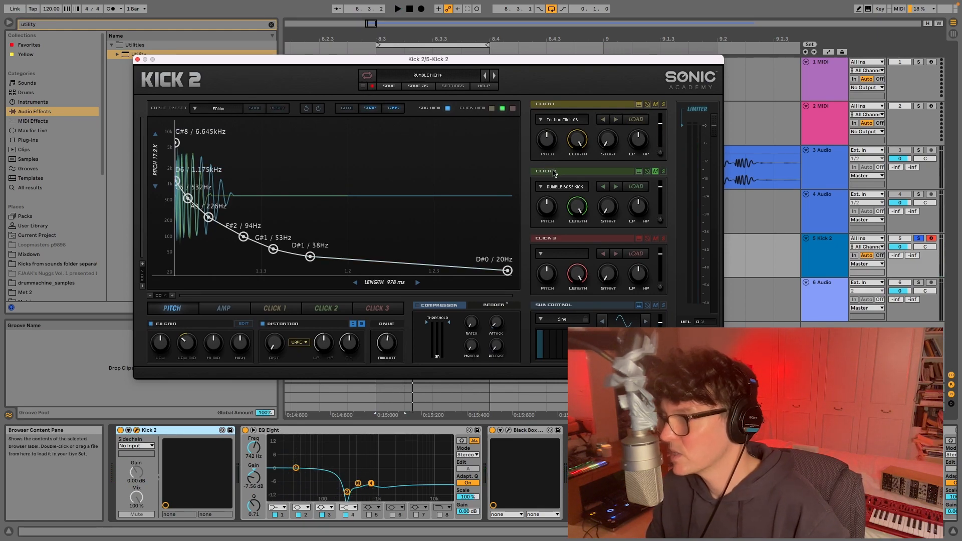
Look through the RUMBLE folder for loadable Click 2 samples, dismiss it without loading and show the Click 2 envelope.
{"action": "left_click", "coordinate": [636, 187]}
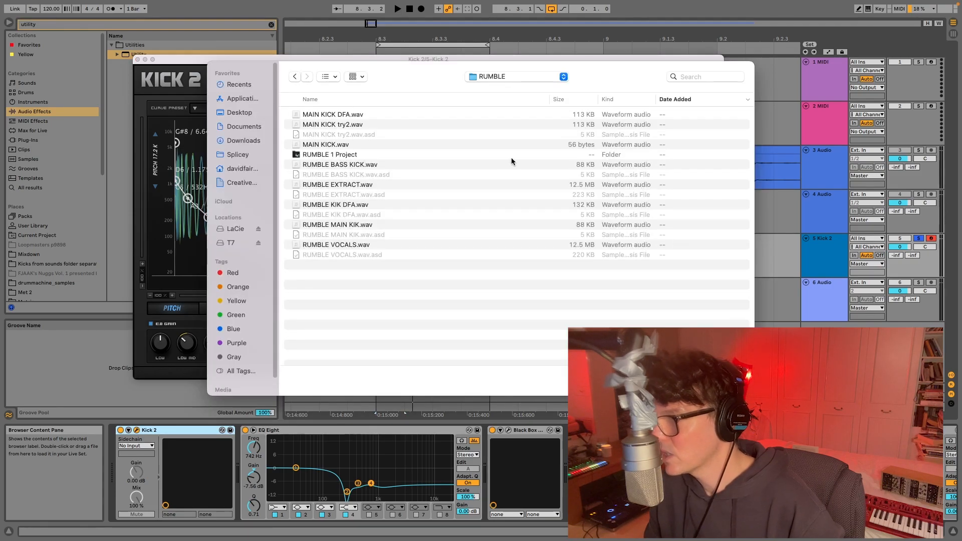
{"action": "left_click_drag", "start_coordinate": [358, 88], "coordinate": [427, 90]}
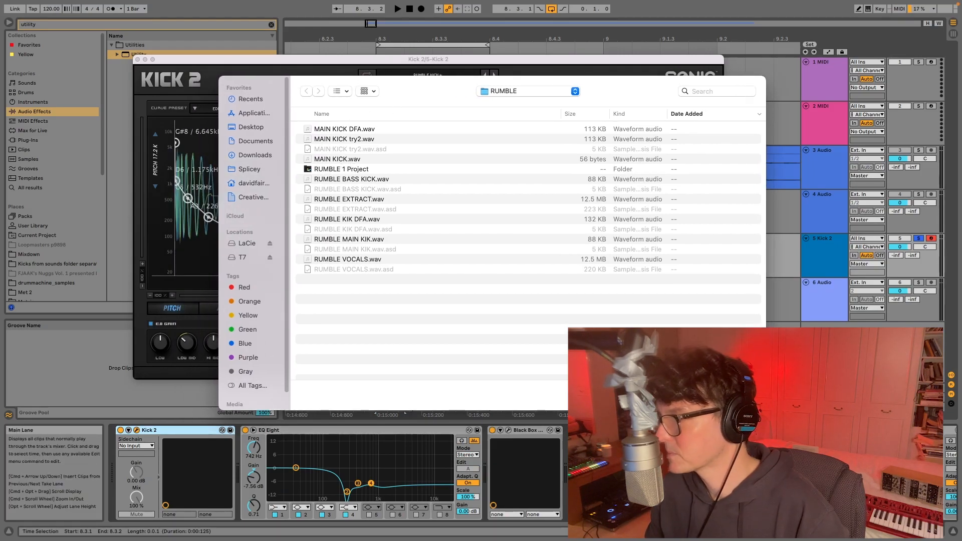
{"action": "key", "text": "Escape"}
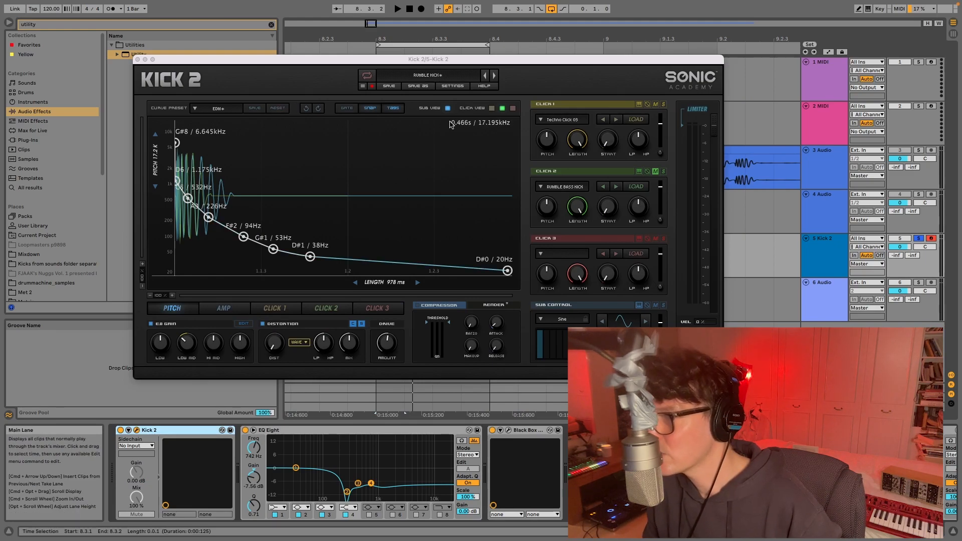
{"action": "left_click", "coordinate": [334, 309]}
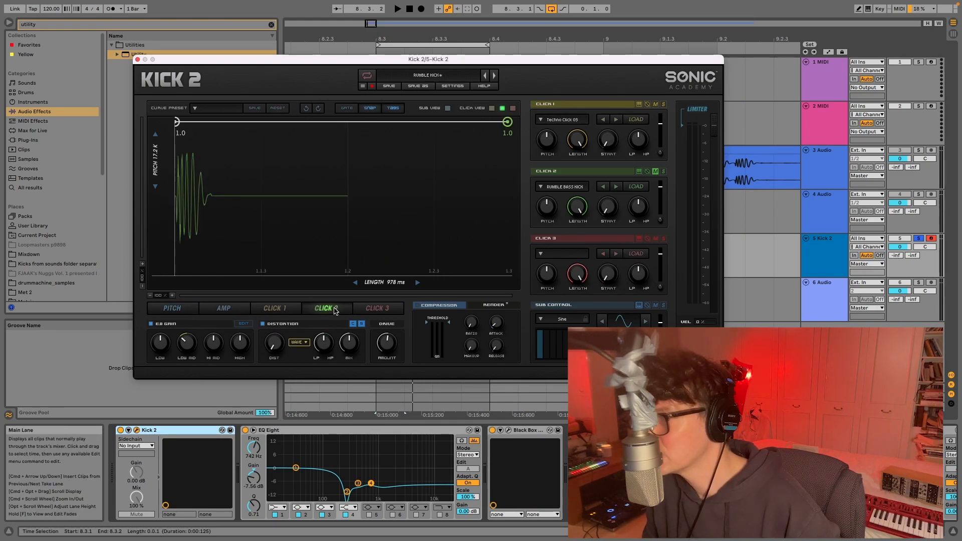
{"action": "left_click_drag", "start_coordinate": [507, 122], "coordinate": [536, 2]}
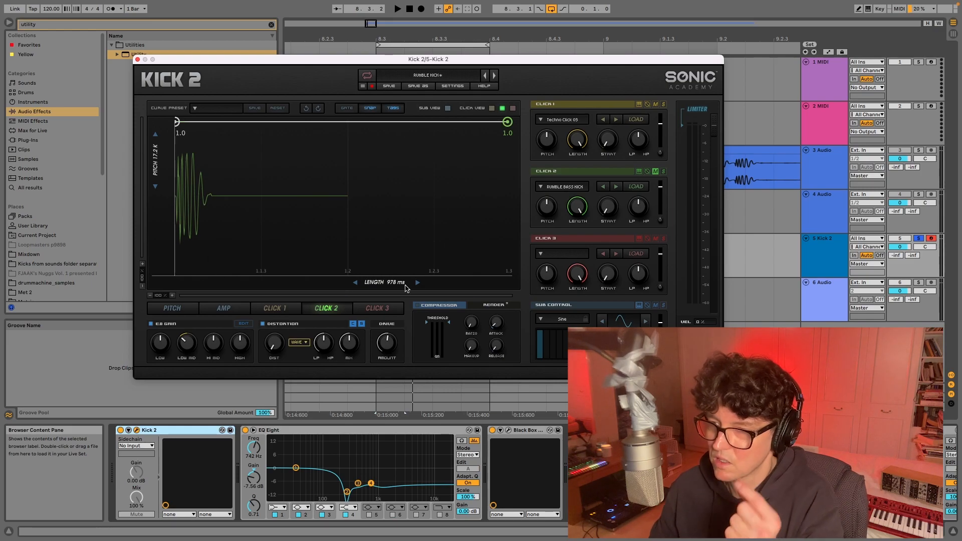
Reshape the Kick 2 amp envelope by pulling its middle and late points down to 0.58, 0.48 and 0.07.
{"action": "left_click", "coordinate": [232, 310]}
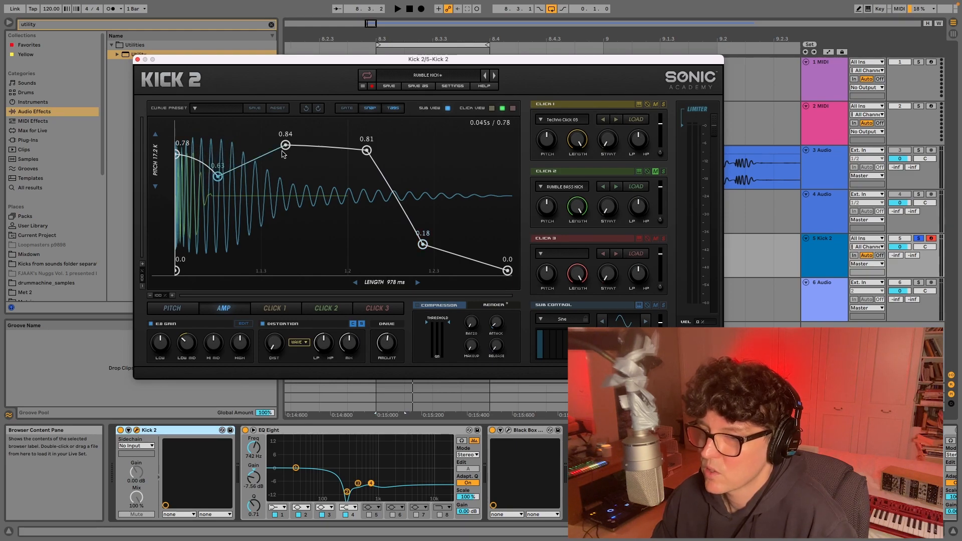
{"action": "left_click_drag", "start_coordinate": [358, 159], "coordinate": [314, 201]}
{"action": "left_click_drag", "start_coordinate": [422, 245], "coordinate": [369, 261]}
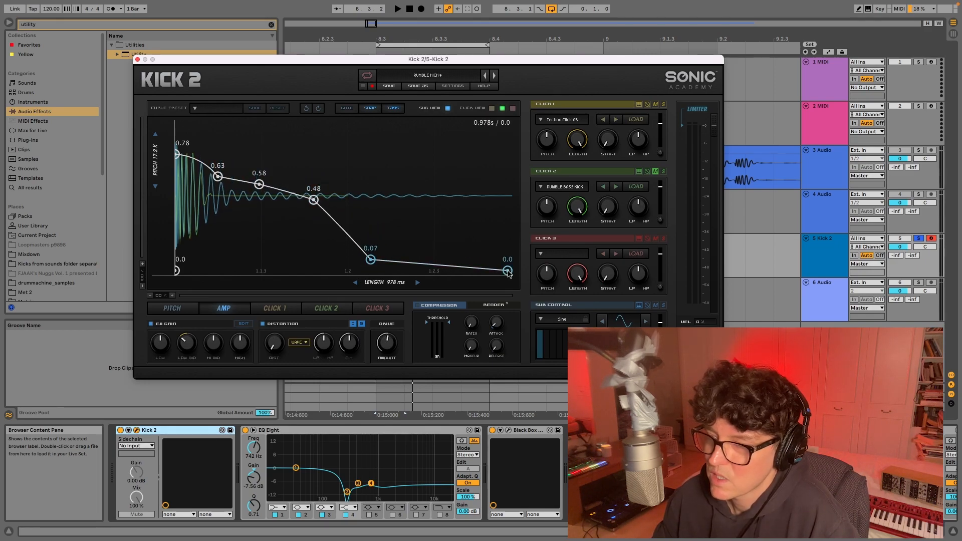
Show the Kick 2 pitch envelope during playback, move the plug-in window aside and close it.
{"action": "left_click", "coordinate": [173, 308]}
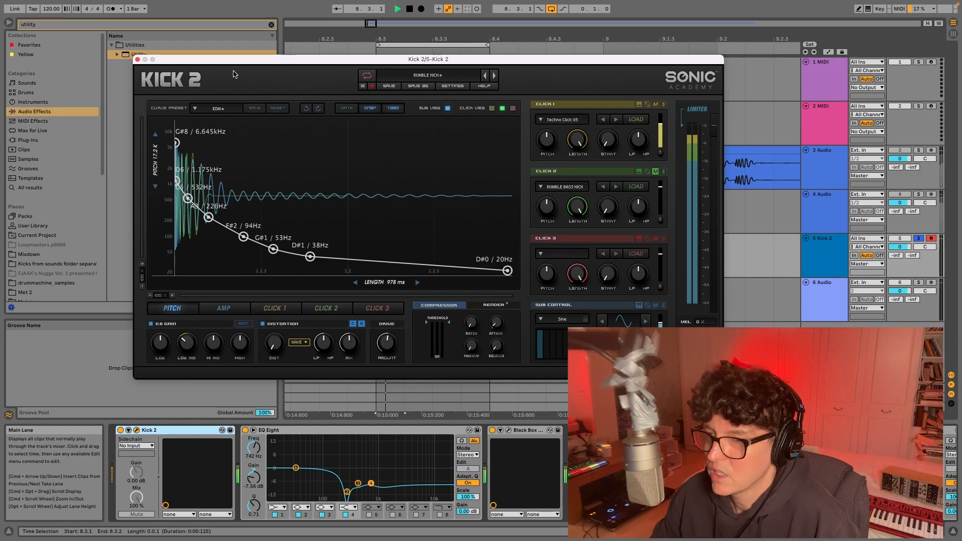
{"action": "left_click_drag", "start_coordinate": [233, 59], "coordinate": [605, 135]}
{"action": "double_click", "coordinate": [393, 240]}
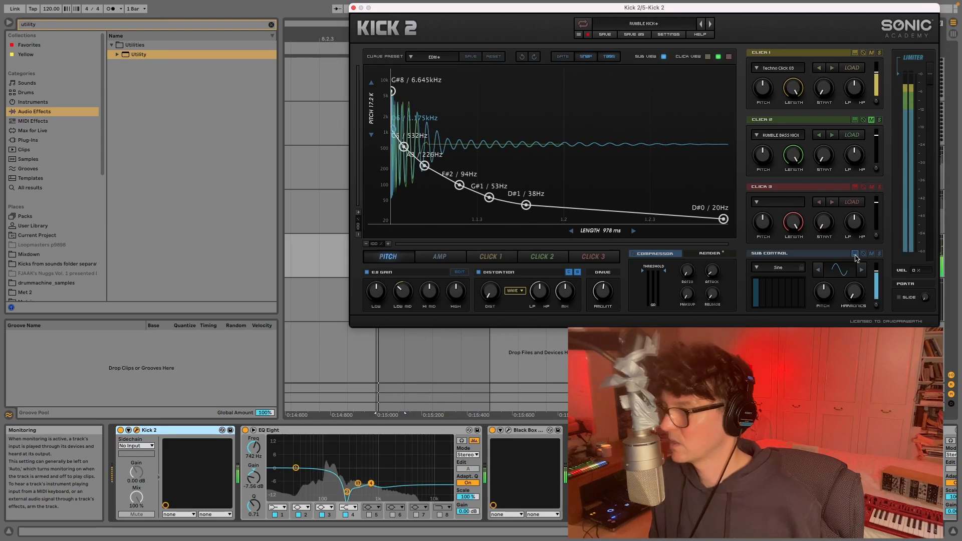
{"action": "left_click", "coordinate": [353, 8]}
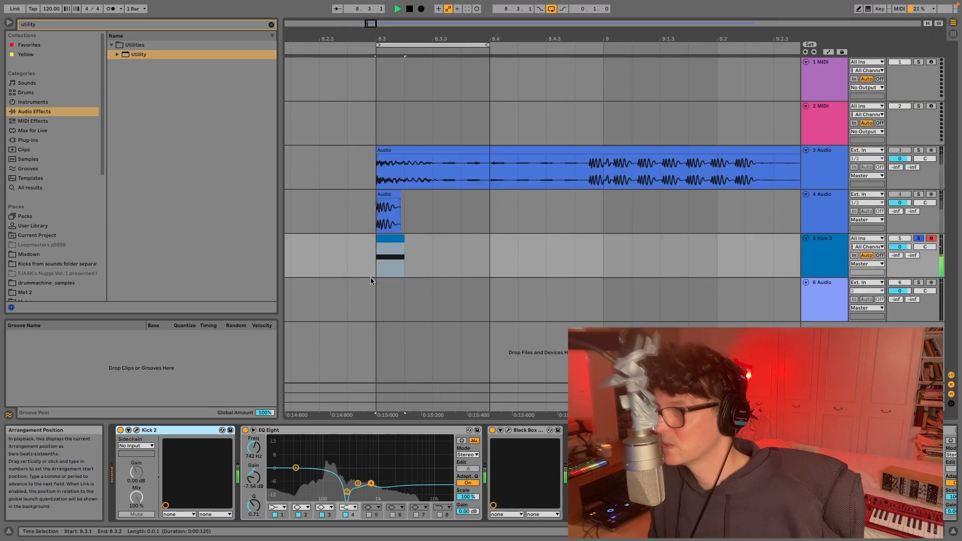
Open the MIDI clip on the Kick 2 track and transpose its D3 note down two octaves to D1.
{"action": "double_click", "coordinate": [388, 248]}
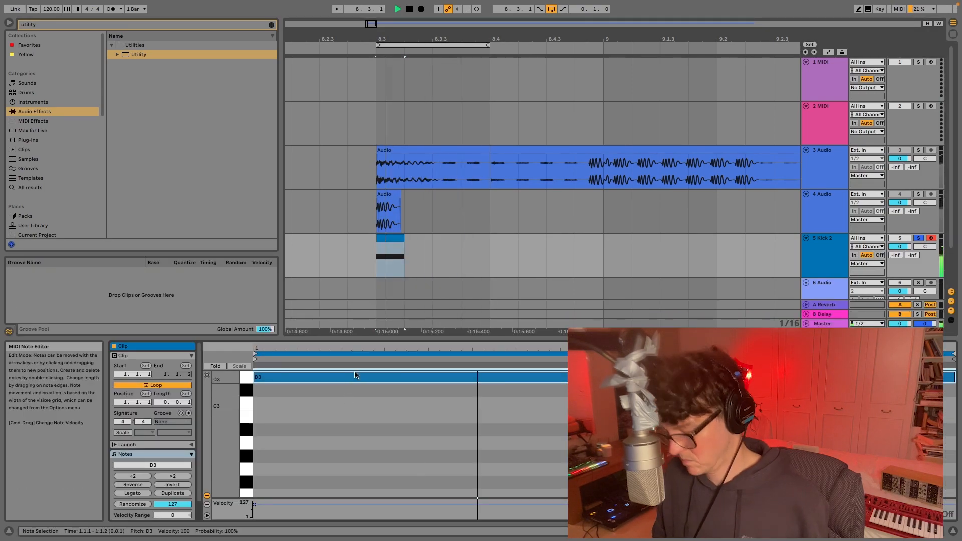
{"action": "key", "text": "shift+Down"}
{"action": "key", "text": "shift+Down"}
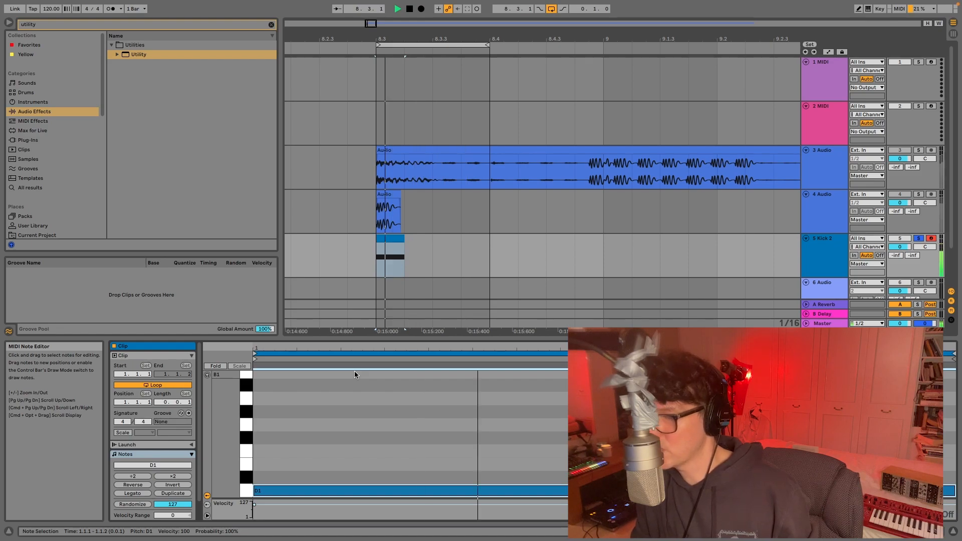
Audition the note at semitone steps up to five above D1, return it to D1 and stop playback.
{"action": "key", "text": "Up"}
{"action": "key", "text": "Up"}
{"action": "key", "text": "Up"}
{"action": "key", "text": "Up"}
{"action": "key", "text": "Up"}
{"action": "key", "text": "Down"}
{"action": "key", "text": "Down"}
{"action": "key", "text": "Down"}
{"action": "key", "text": "Down"}
{"action": "key", "text": "Down"}
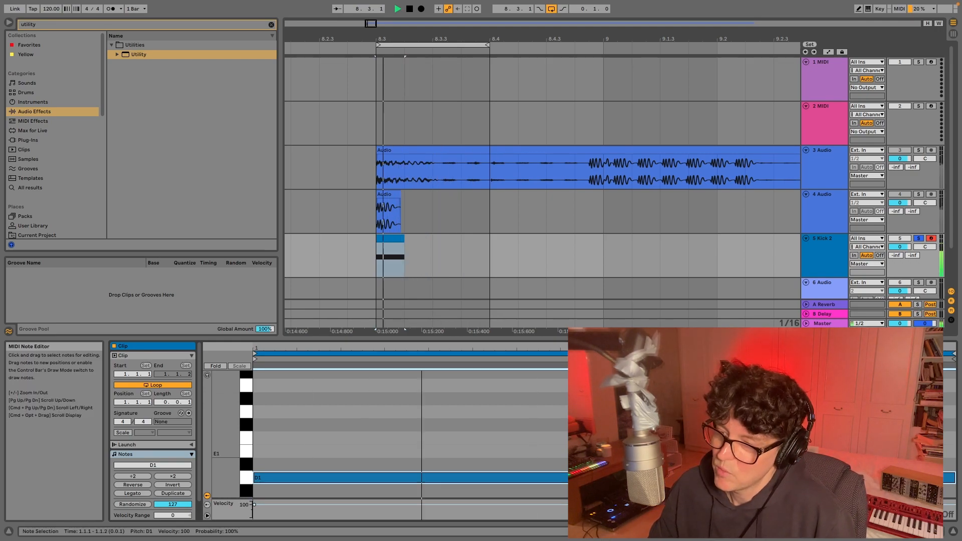
{"action": "key", "text": "space"}
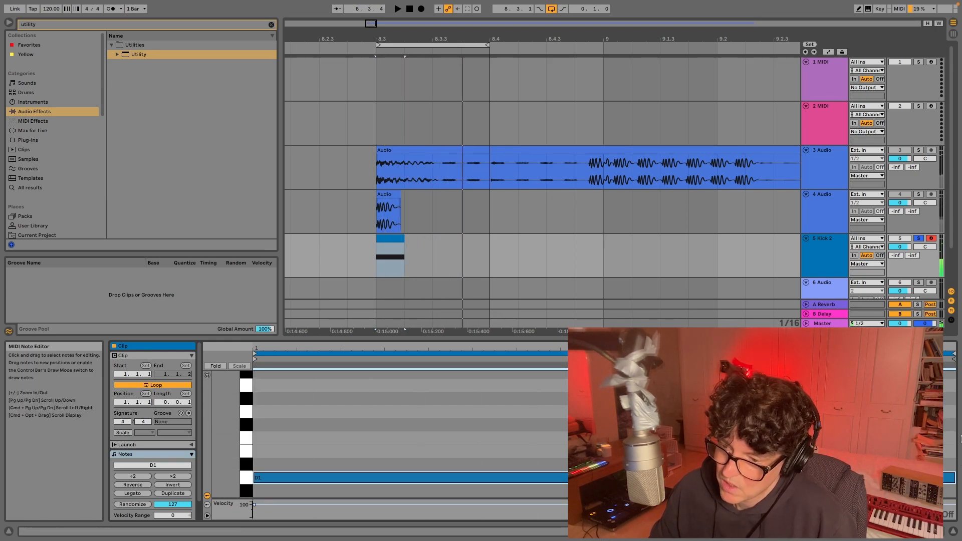
Return to the Kick 2 track's device chain, review the Kick 2 plug-in settings and close its window.
{"action": "double_click", "coordinate": [811, 246]}
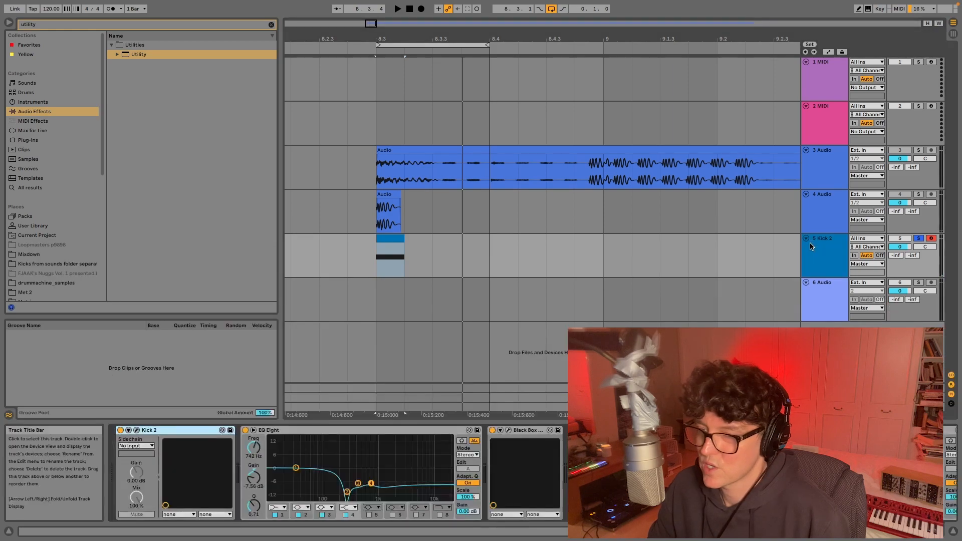
{"action": "left_click", "coordinate": [136, 430]}
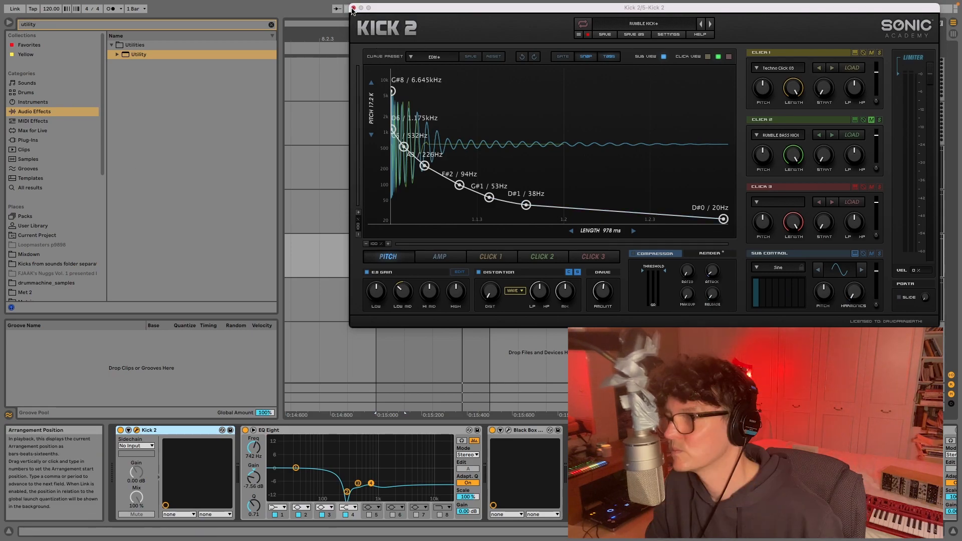
{"action": "left_click_drag", "start_coordinate": [405, 11], "coordinate": [341, 36]}
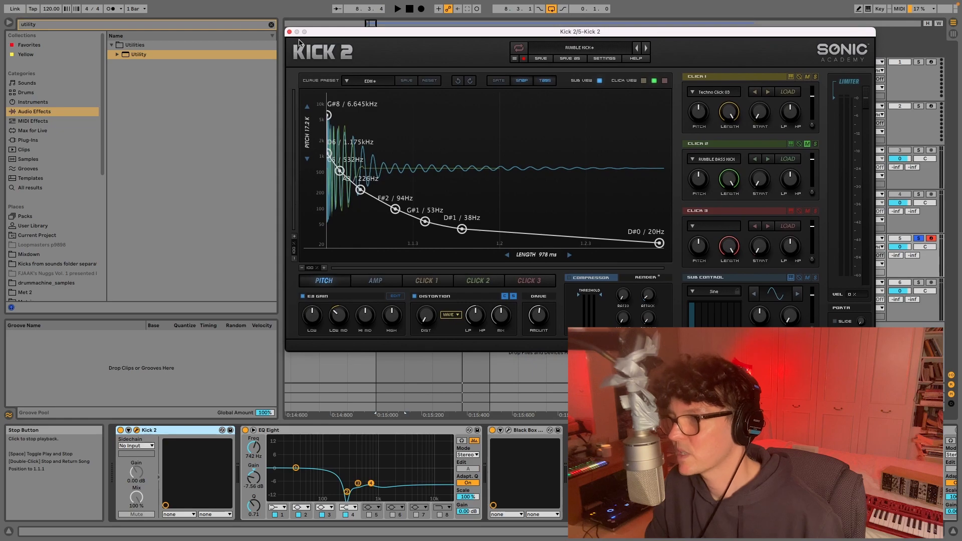
{"action": "left_click", "coordinate": [289, 32]}
Open the main kick Live Set and inspect the device chains of 4 Group and the first MAIN KIK track, including Kick 2.
{"action": "mouse_move", "coordinate": [23, 2]}
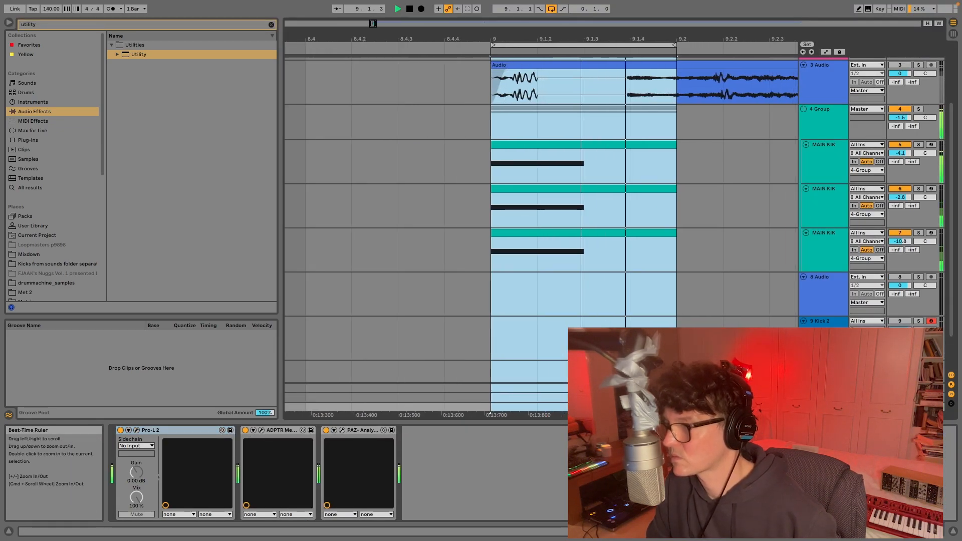
{"action": "left_click", "coordinate": [839, 174]}
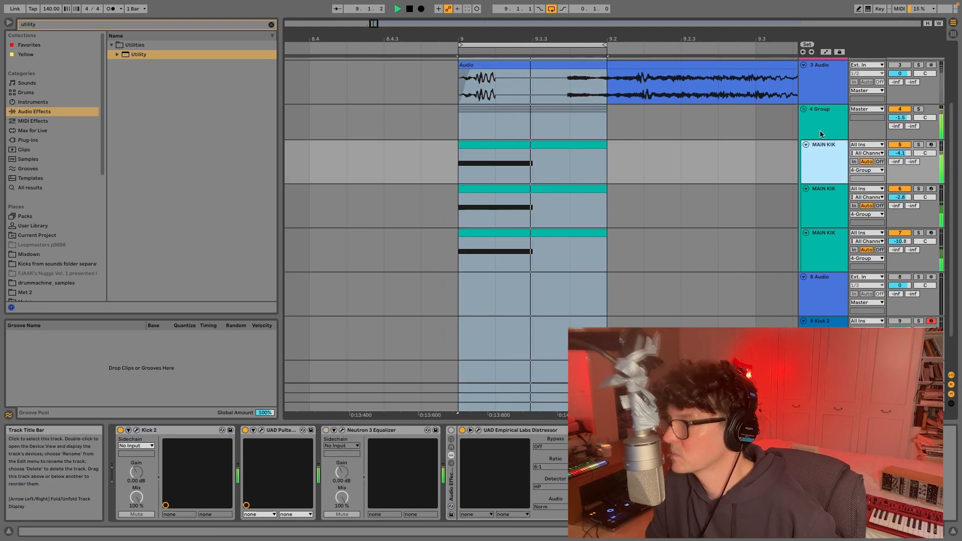
{"action": "left_click", "coordinate": [821, 122]}
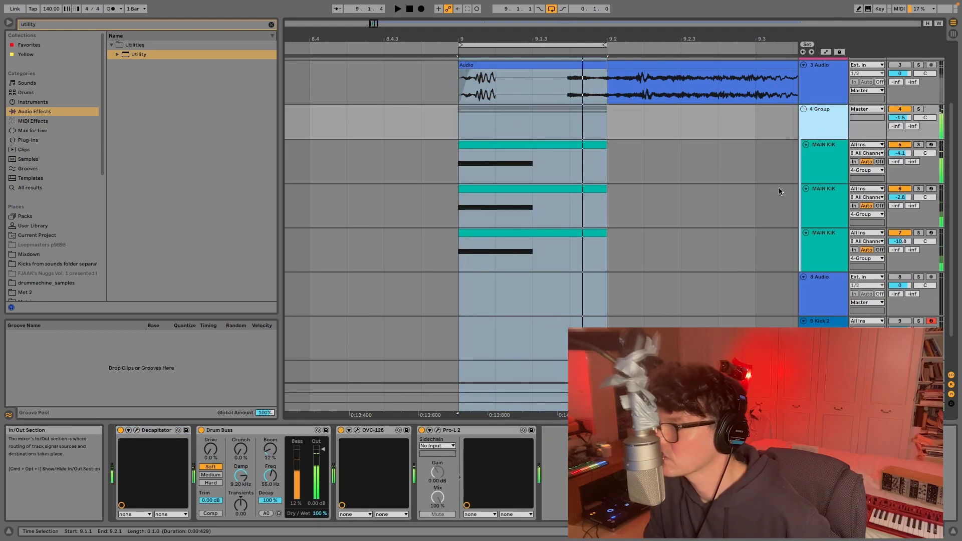
{"action": "left_click", "coordinate": [808, 173]}
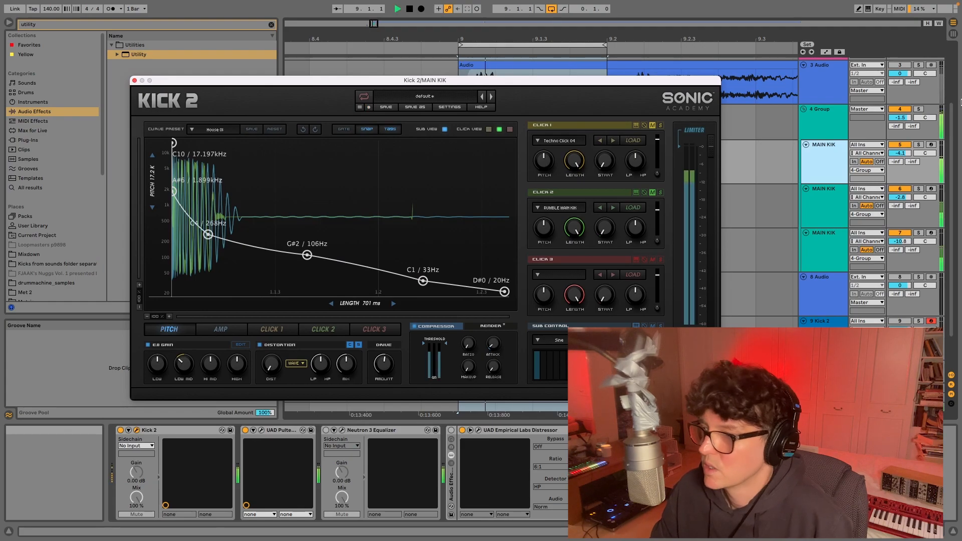
Solo the second and third MAIN KIK tracks in turn, zooming into the second one's hat loop sample, then restore the full mix.
{"action": "left_click", "coordinate": [897, 197]}
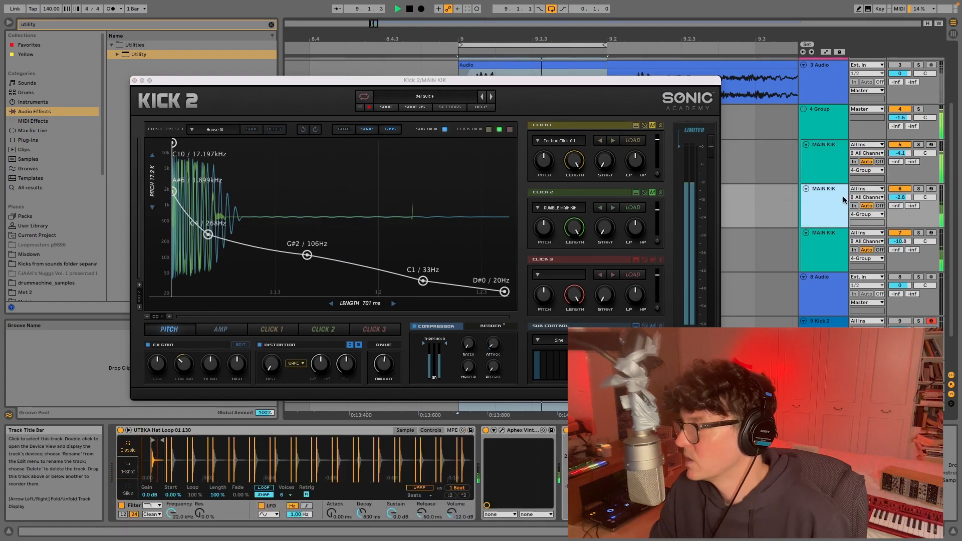
{"action": "left_click", "coordinate": [918, 190]}
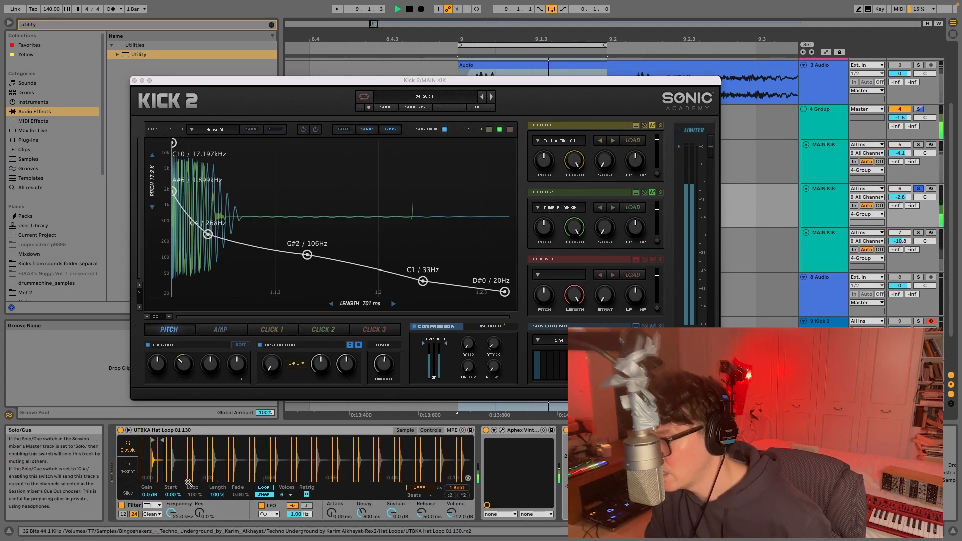
{"action": "left_click_drag", "start_coordinate": [152, 453], "coordinate": [230, 501]}
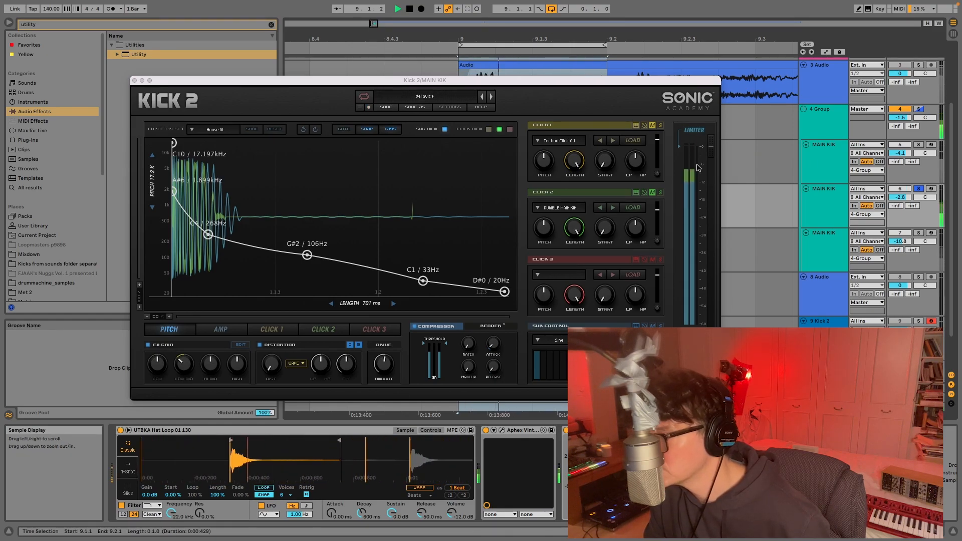
{"action": "left_click", "coordinate": [918, 188]}
{"action": "left_click", "coordinate": [919, 233]}
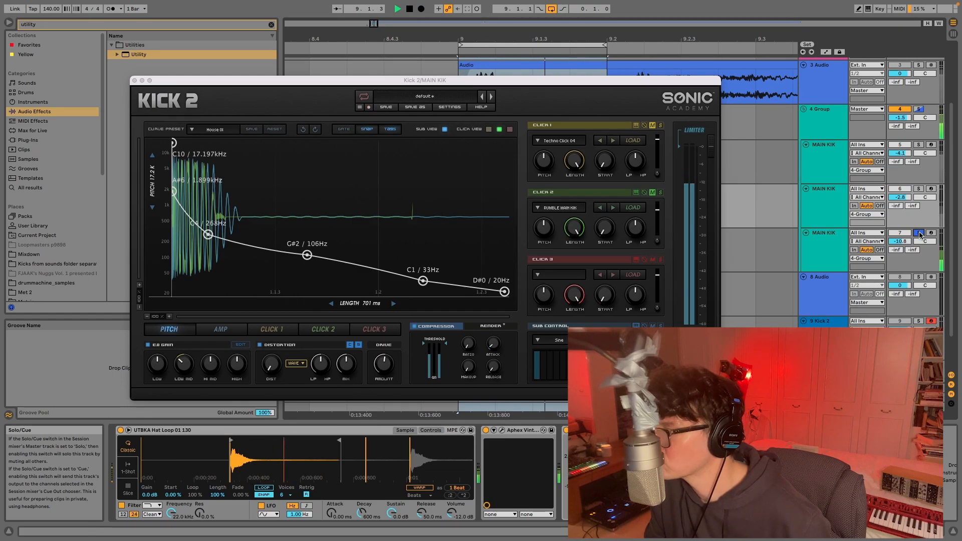
{"action": "left_click", "coordinate": [831, 279]}
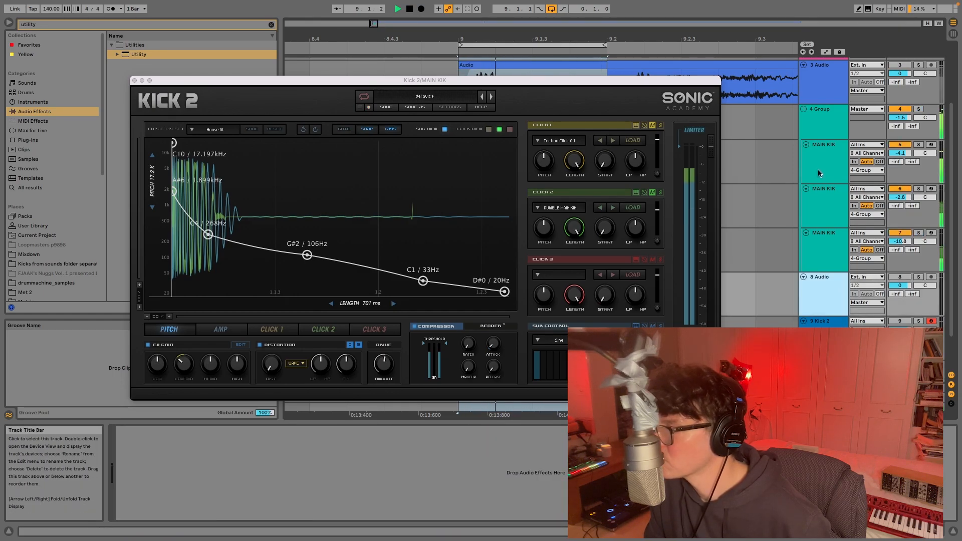
{"action": "left_click", "coordinate": [824, 131]}
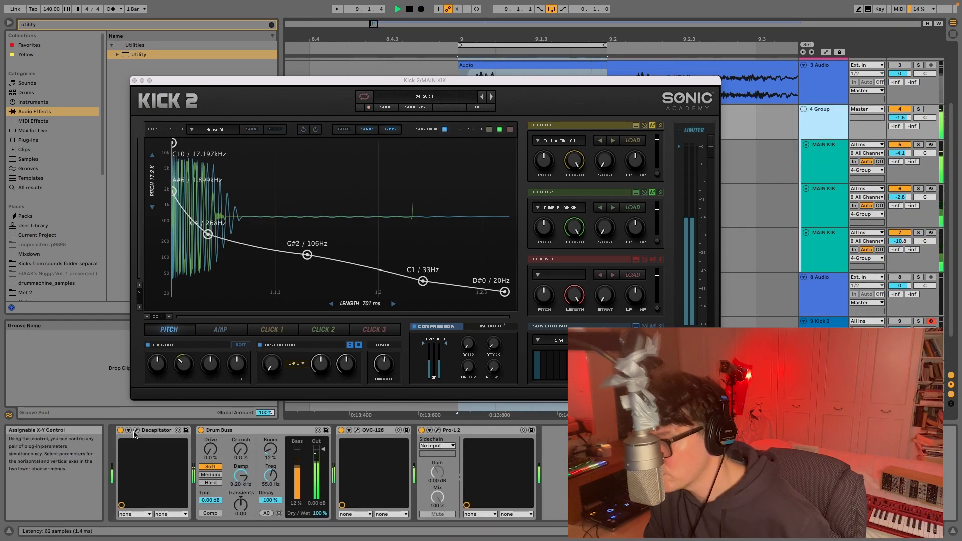
{"action": "left_click", "coordinate": [186, 430]}
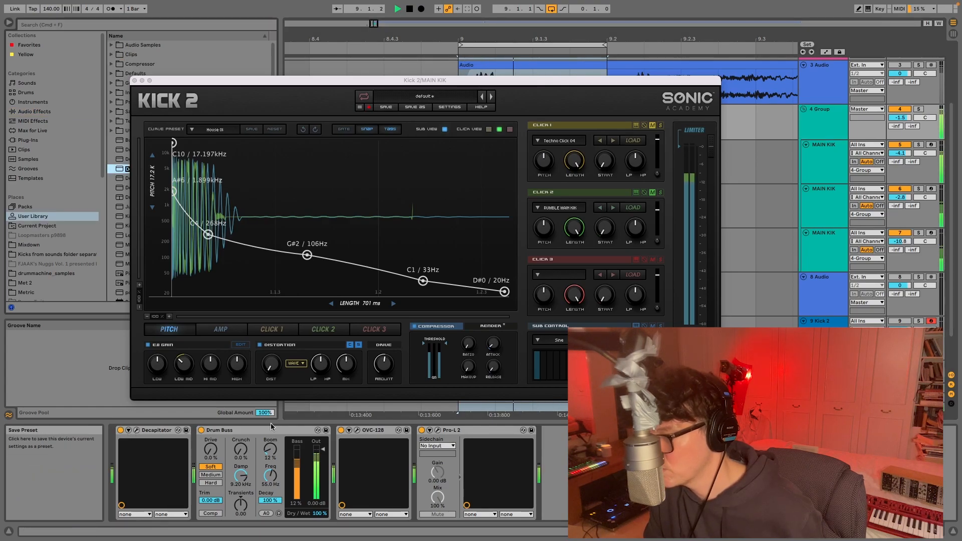
{"action": "right_click", "coordinate": [462, 431]}
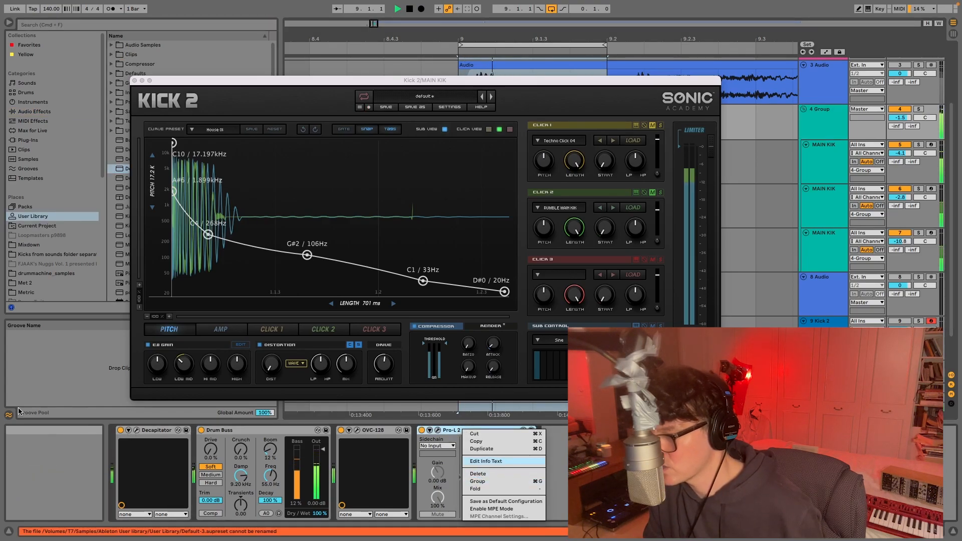
{"action": "left_click", "coordinate": [120, 434]}
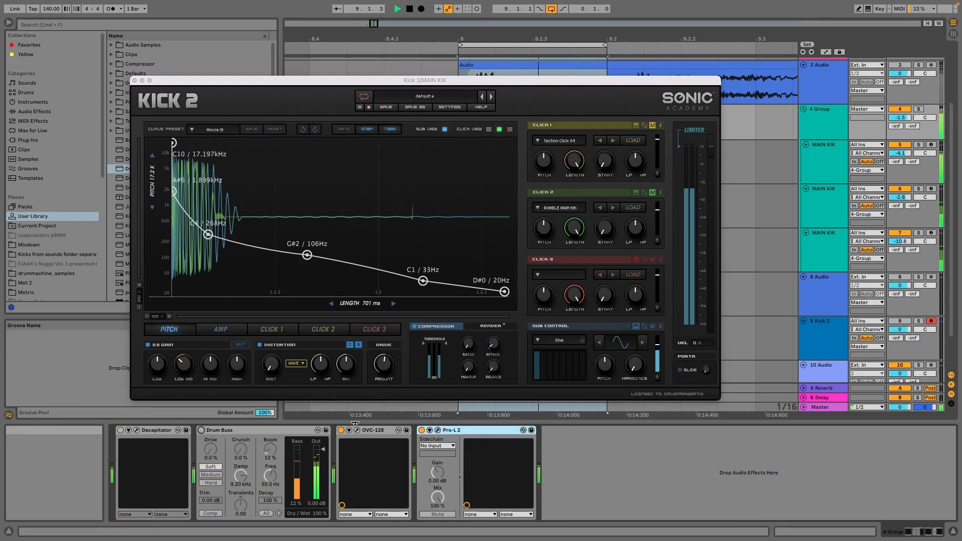
{"action": "left_click", "coordinate": [341, 431]}
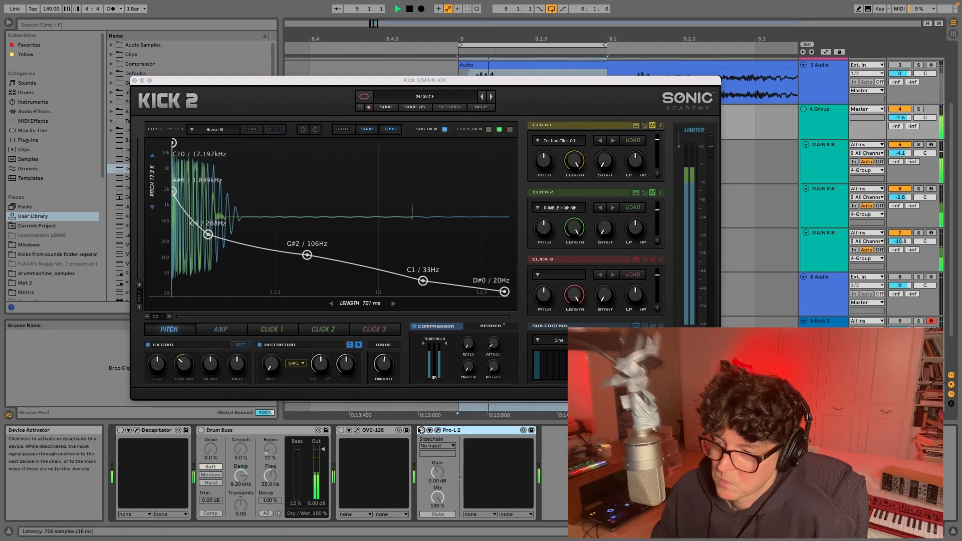
Reactivate the 4 Group devices one by one and review the Decapitator, OVC-128 and Pro-L 2 plug-in settings.
{"action": "left_click", "coordinate": [136, 430]}
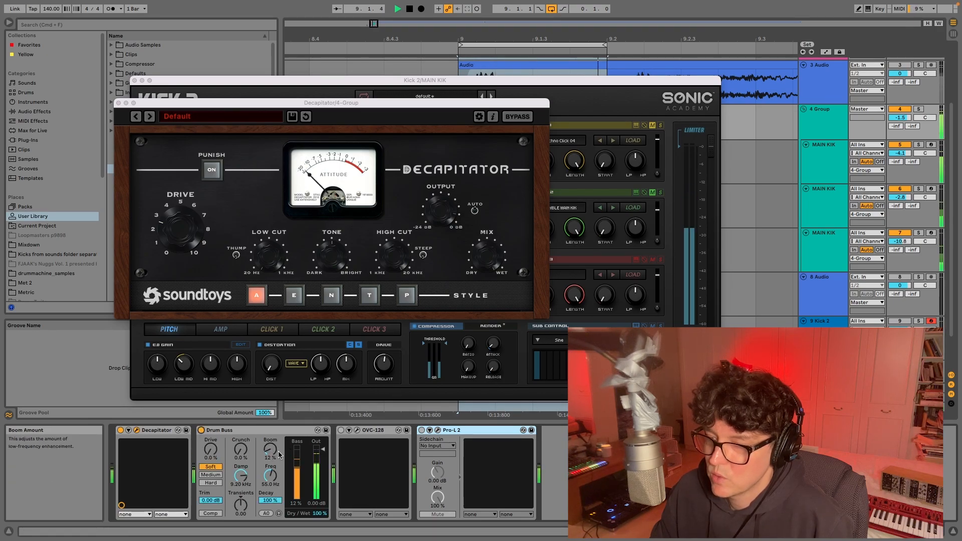
{"action": "left_click", "coordinate": [341, 431]}
{"action": "left_click", "coordinate": [358, 430]}
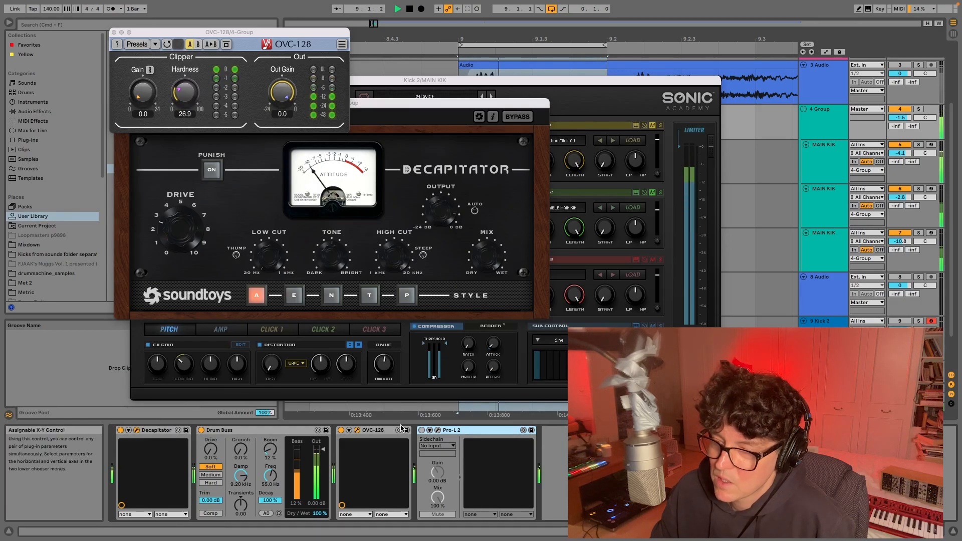
{"action": "left_click", "coordinate": [421, 430]}
{"action": "left_click", "coordinate": [437, 430]}
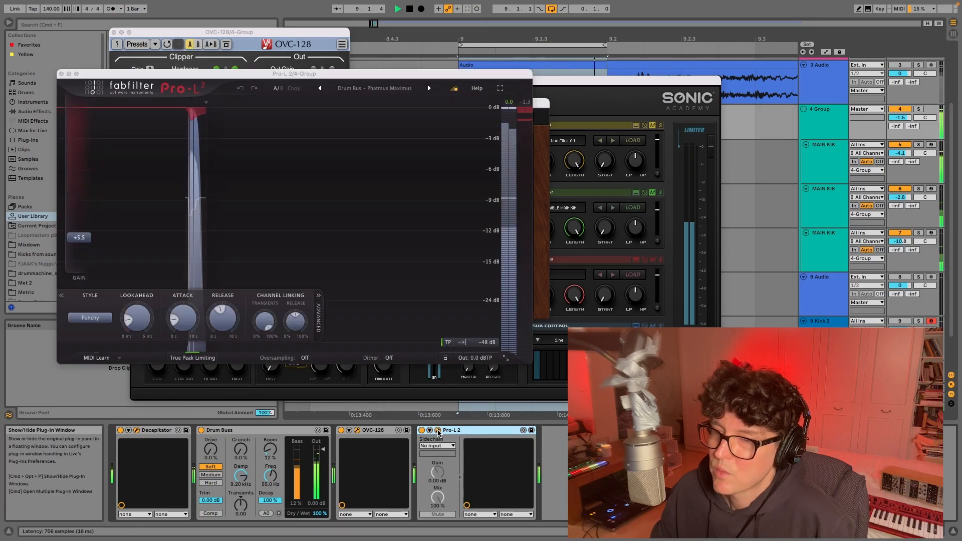
Reopen the RUMBLE Live Set and bring the MAIN KICK and CF ELECTRO hi-hat tracks into view.
{"action": "left_click", "coordinate": [360, 74]}
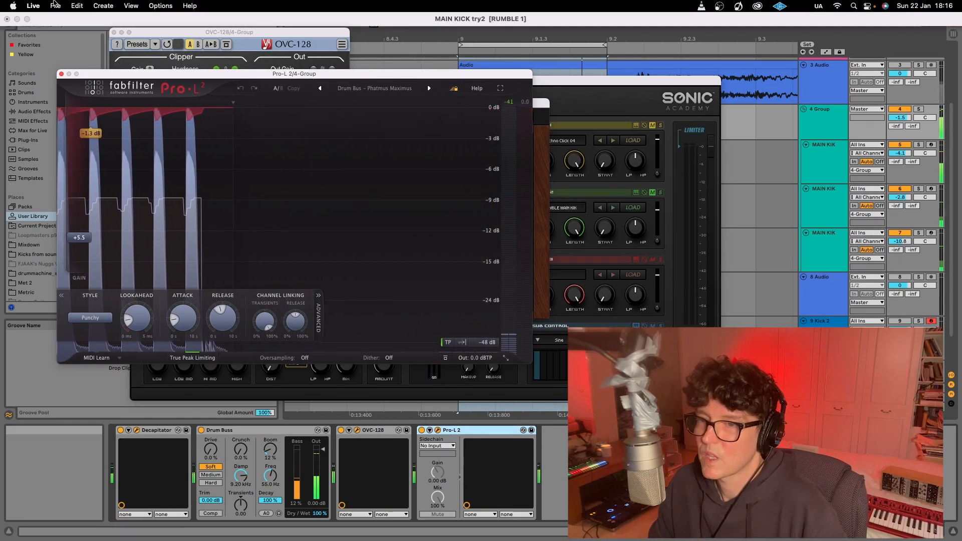
{"action": "left_click", "coordinate": [55, 6]}
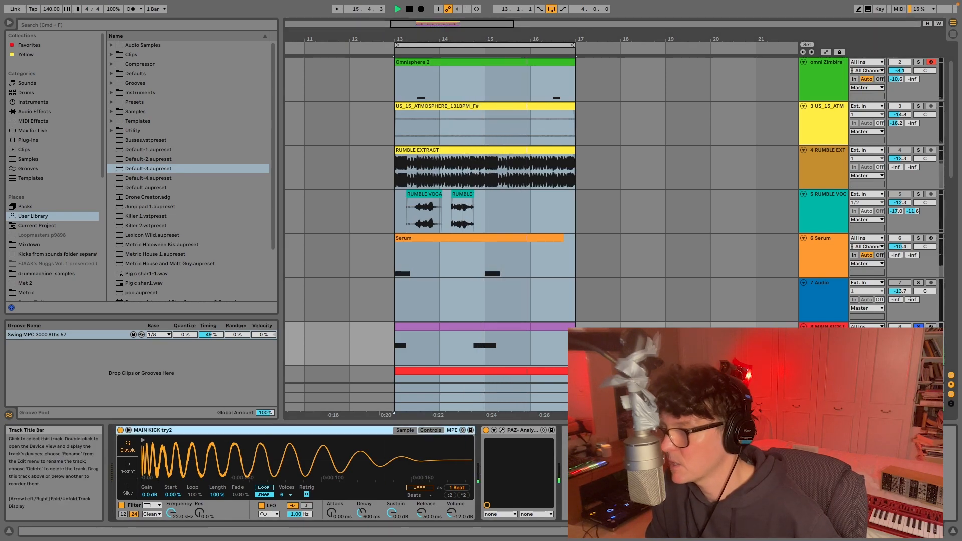
{"action": "left_click", "coordinate": [822, 316]}
{"action": "key", "text": "Down"}
{"action": "key", "text": "Down"}
{"action": "key", "text": "Down"}
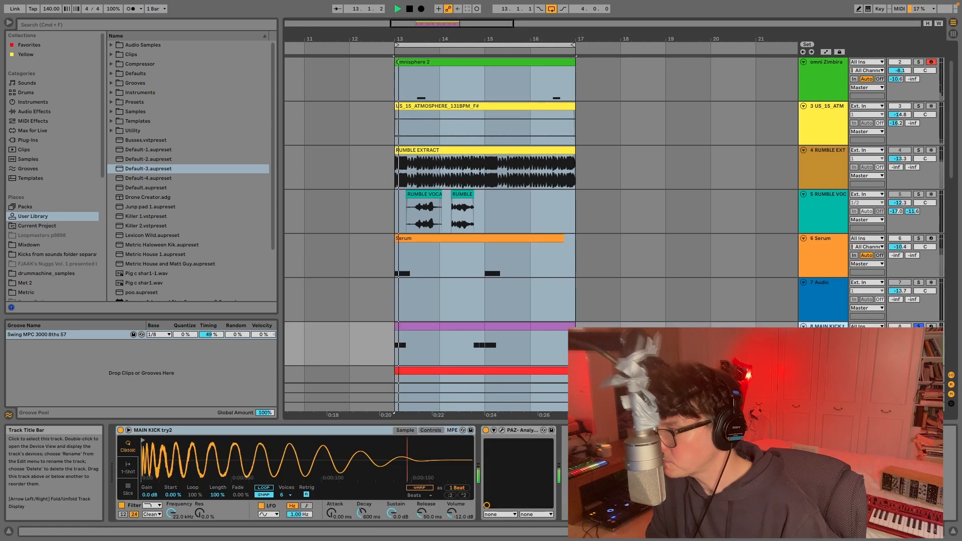
{"action": "key", "text": "Down"}
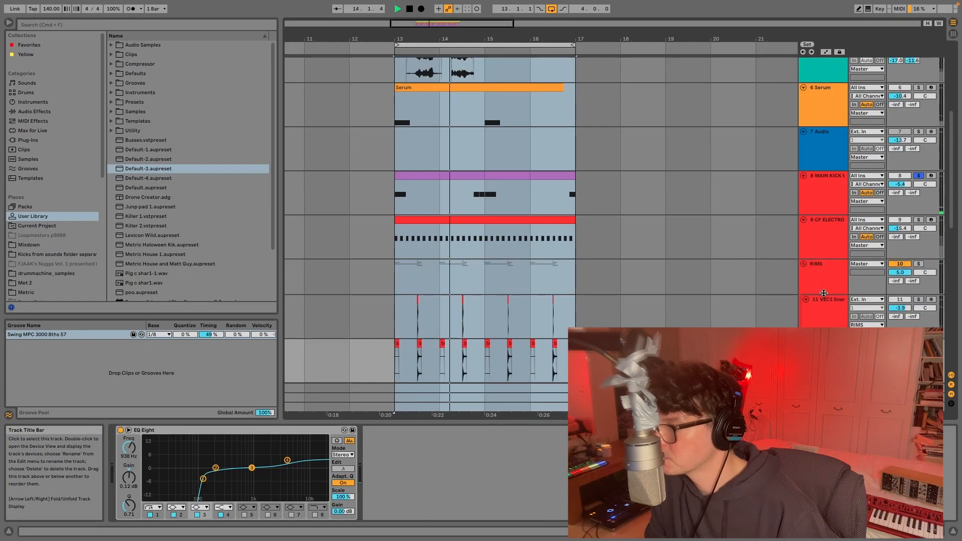
{"action": "left_click", "coordinate": [820, 277]}
{"action": "left_click", "coordinate": [813, 245]}
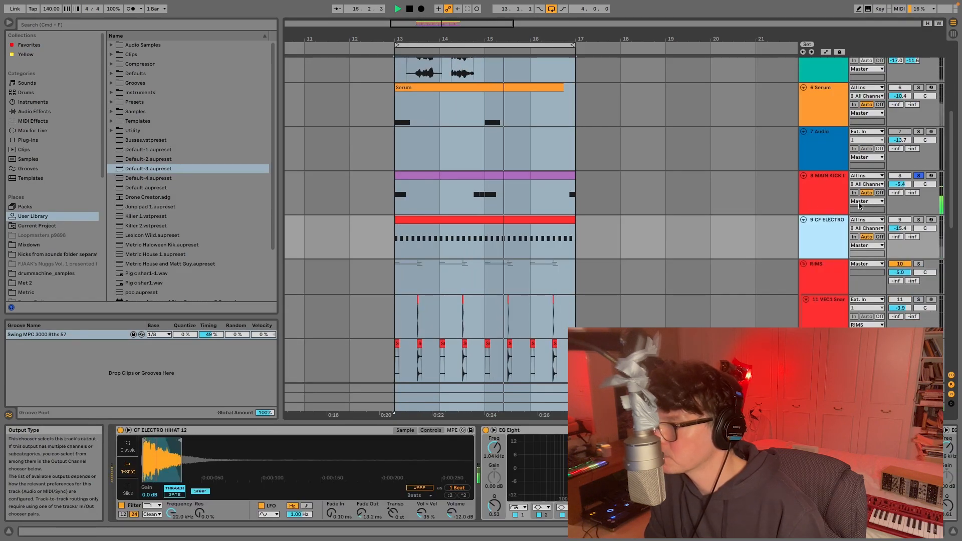
Look through the tracks from MAIN KICK down past 16 Group, then back up to the RUMBLE vocal track.
{"action": "left_click", "coordinate": [817, 202]}
{"action": "key", "text": "Down"}
{"action": "key", "text": "Down"}
{"action": "key", "text": "Down"}
{"action": "key", "text": "Down"}
{"action": "key", "text": "Down"}
{"action": "key", "text": "Down"}
{"action": "key", "text": "Down"}
{"action": "scroll", "coordinate": [826, 276], "scroll_direction": "down", "scroll_amount": 3}
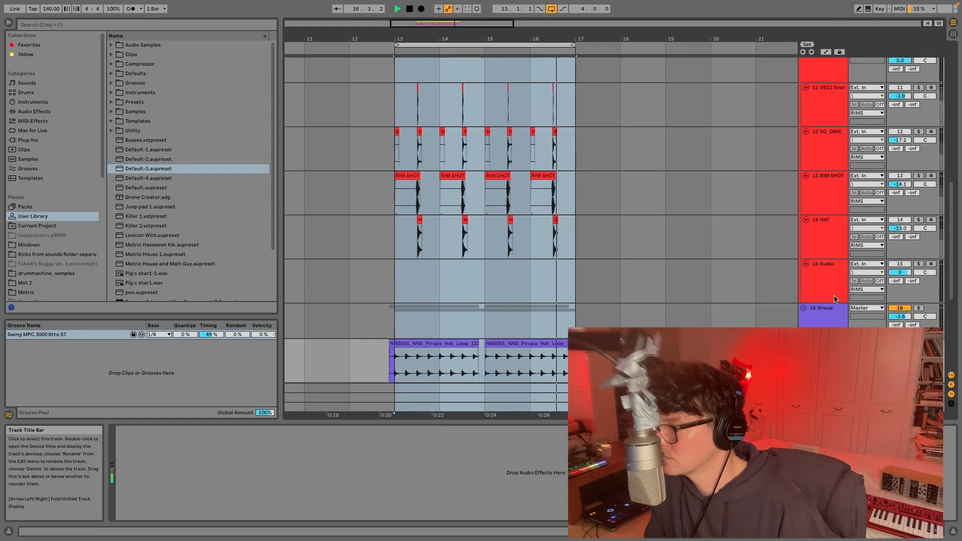
{"action": "left_click", "coordinate": [826, 323]}
{"action": "key", "text": "Up"}
{"action": "key", "text": "Up"}
{"action": "key", "text": "Up"}
{"action": "key", "text": "Up"}
{"action": "key", "text": "Up"}
{"action": "key", "text": "Up"}
{"action": "key", "text": "Up"}
{"action": "key", "text": "Up"}
{"action": "key", "text": "Up"}
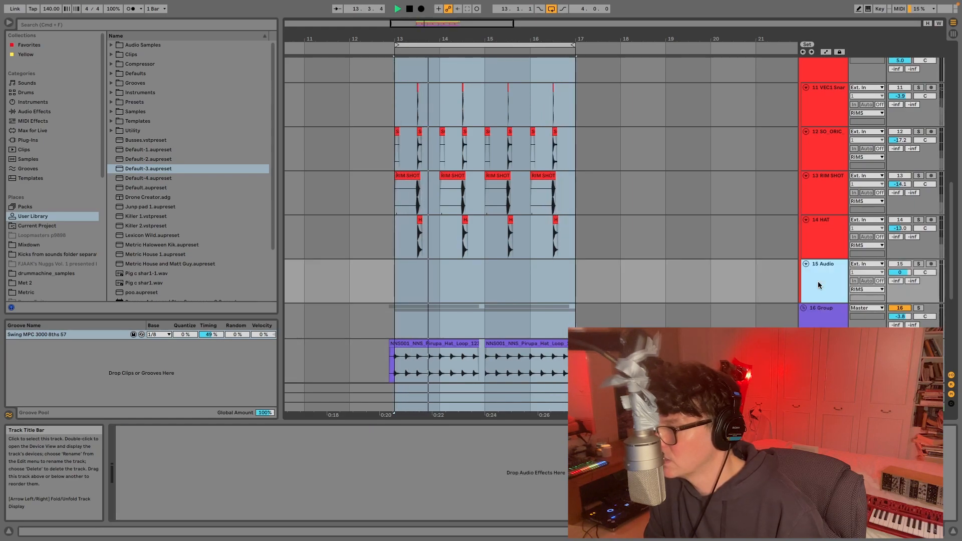
{"action": "key", "text": "Up"}
{"action": "key", "text": "Up"}
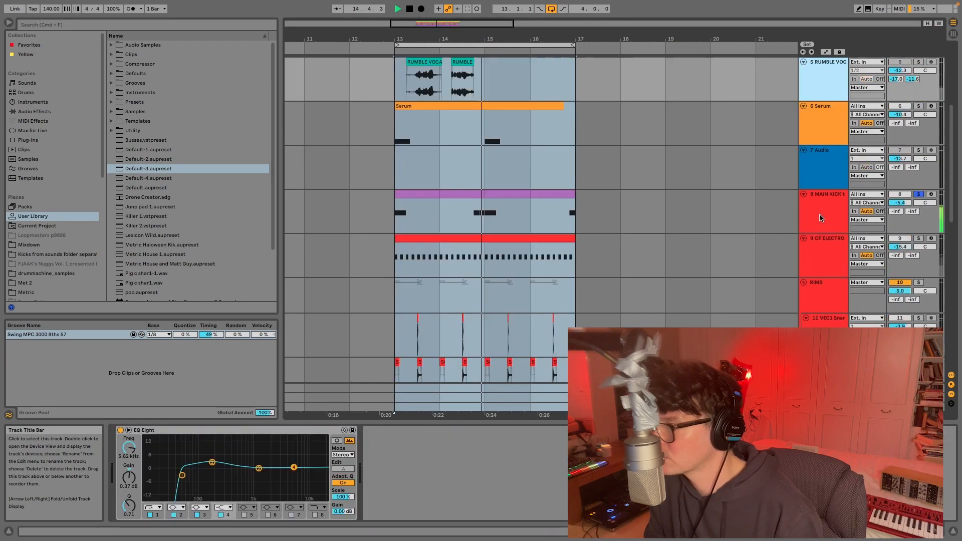
Check the devices on MAIN KICK, CF ELECTRO and 7 Audio, then look through the tracks above them up to the Omnisphere track.
{"action": "left_click", "coordinate": [819, 220]}
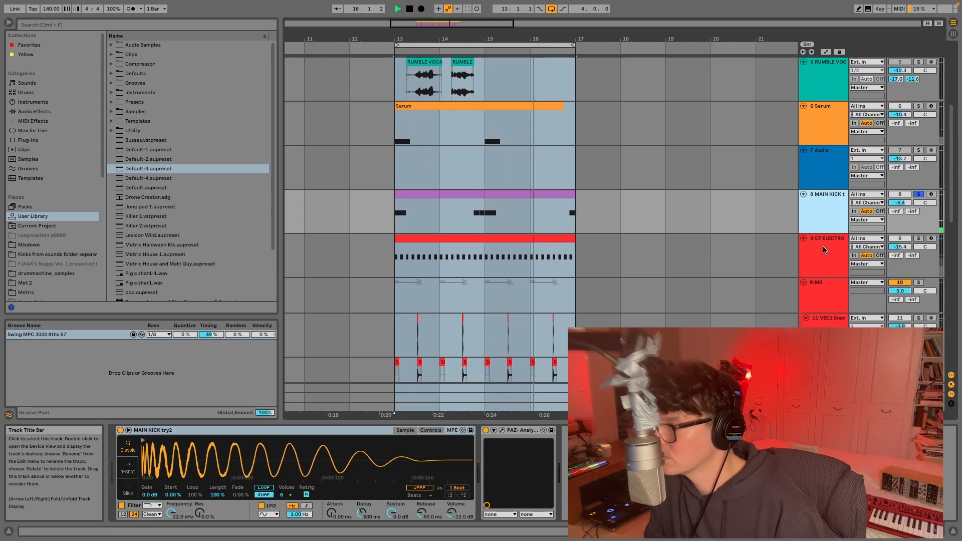
{"action": "left_click", "coordinate": [824, 248]}
{"action": "left_click", "coordinate": [814, 197]}
{"action": "left_click", "coordinate": [812, 176]}
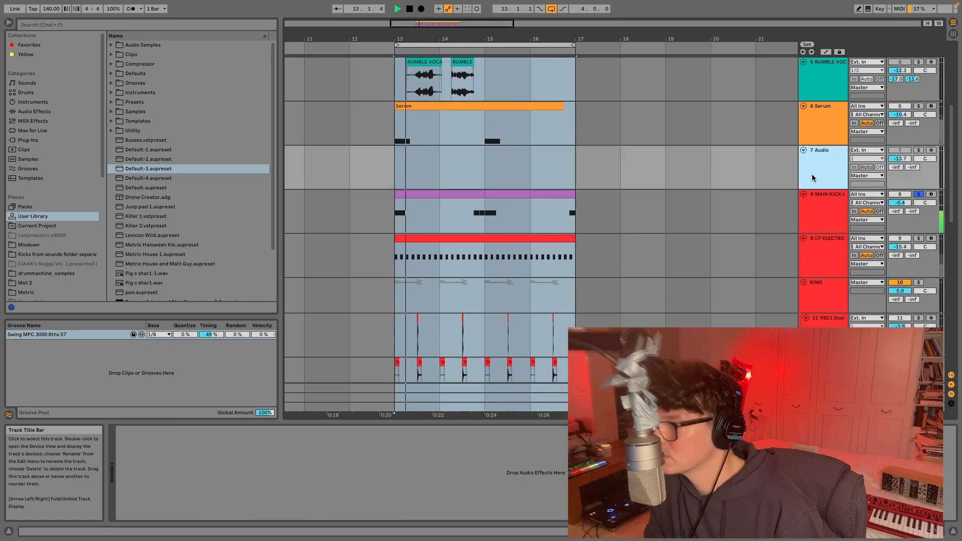
{"action": "left_click", "coordinate": [805, 250]}
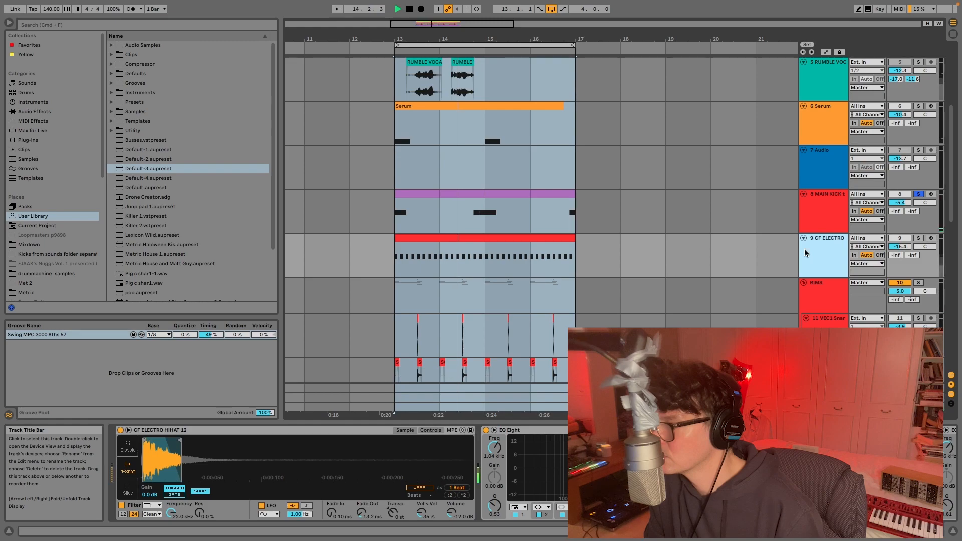
{"action": "key", "text": "Up"}
{"action": "key", "text": "Up"}
{"action": "key", "text": "Up"}
{"action": "key", "text": "Up"}
{"action": "key", "text": "Up"}
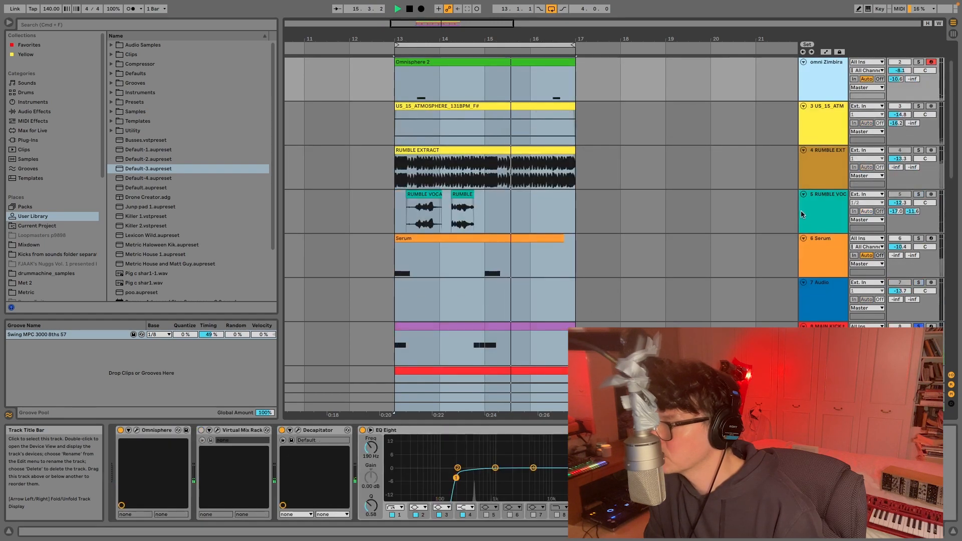
{"action": "left_click", "coordinate": [820, 225]}
{"action": "left_click", "coordinate": [810, 169]}
{"action": "key", "text": "Up"}
{"action": "left_click", "coordinate": [825, 222]}
Look down the track list past the RIMS and hat loop groups to find the rumble kick track.
{"action": "key", "text": "Down"}
{"action": "key", "text": "Down"}
{"action": "key", "text": "Down"}
{"action": "key", "text": "Down"}
{"action": "key", "text": "Down"}
{"action": "key", "text": "Down"}
{"action": "key", "text": "Down"}
{"action": "key", "text": "Down"}
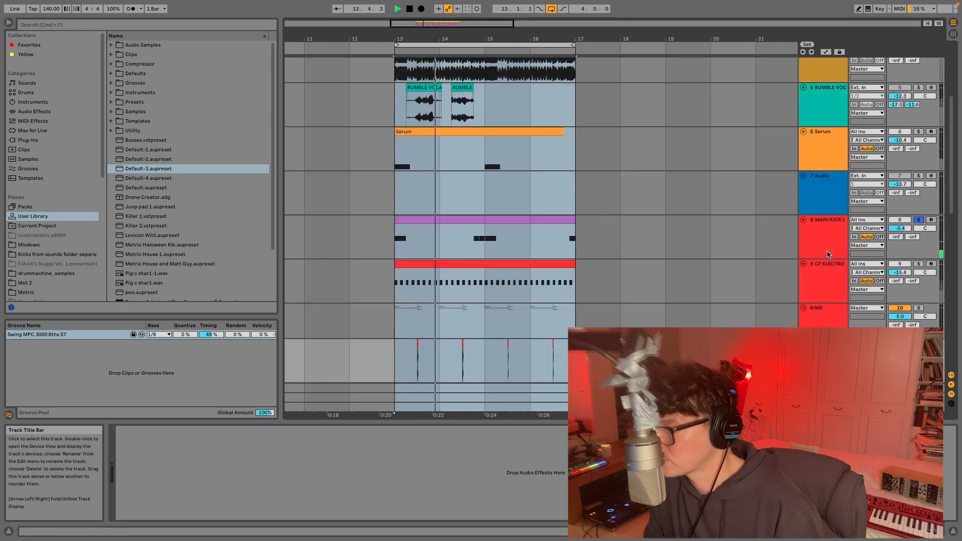
{"action": "key", "text": "Down"}
{"action": "key", "text": "Down"}
{"action": "key", "text": "Down"}
{"action": "key", "text": "Down"}
{"action": "key", "text": "Down"}
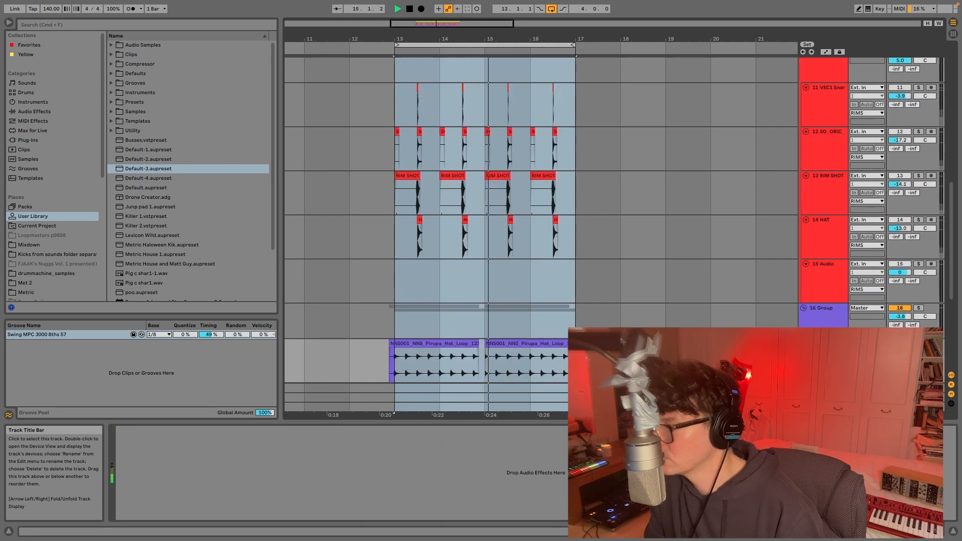
{"action": "key", "text": "Down"}
{"action": "key", "text": "Down"}
{"action": "key", "text": "Up"}
{"action": "key", "text": "Up"}
{"action": "key", "text": "Up"}
{"action": "key", "text": "Up"}
{"action": "key", "text": "Up"}
{"action": "key", "text": "Up"}
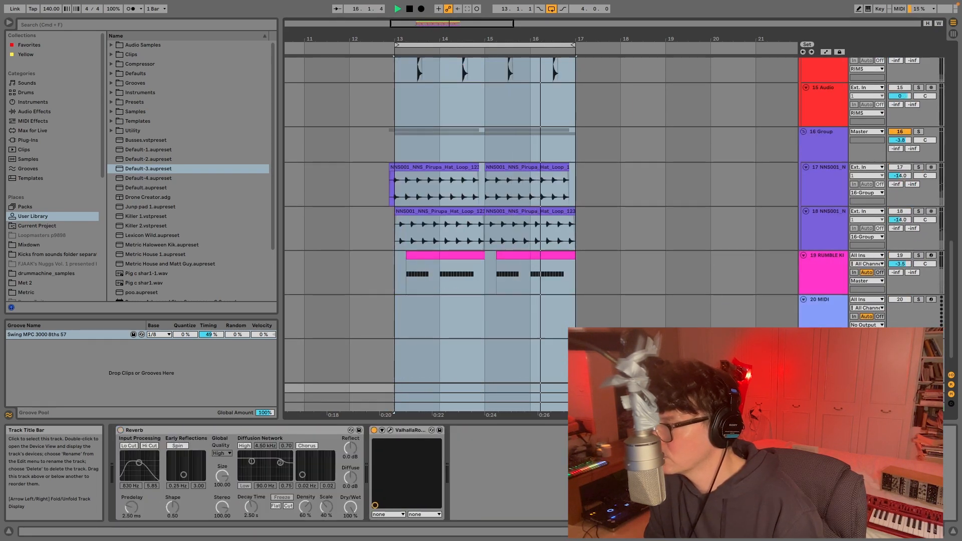
Move the RUMBLE KIK track up so it sits directly above the MAIN KICK track.
{"action": "left_click", "coordinate": [813, 273]}
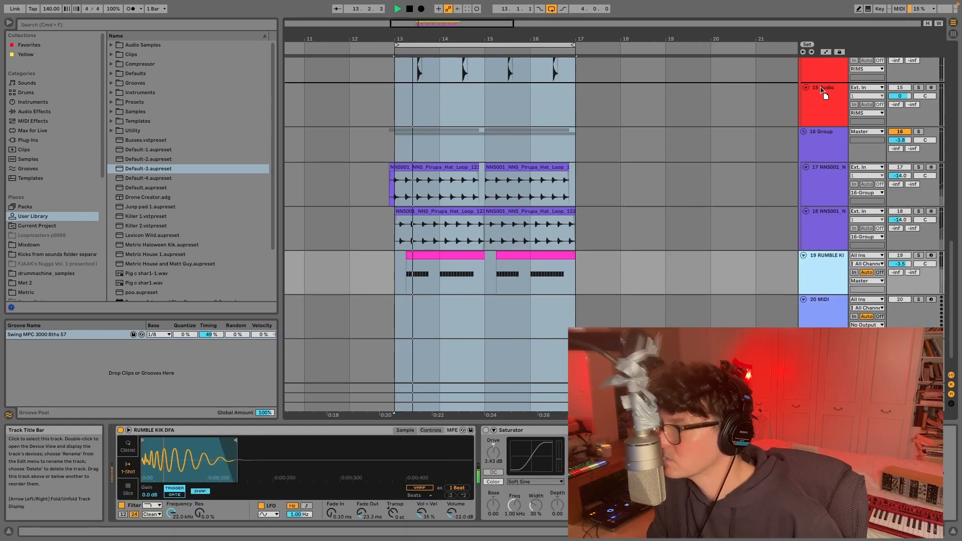
{"action": "scroll", "coordinate": [824, 70], "scroll_direction": "up", "scroll_amount": 2}
{"action": "scroll", "coordinate": [824, 71], "scroll_direction": "up", "scroll_amount": 8}
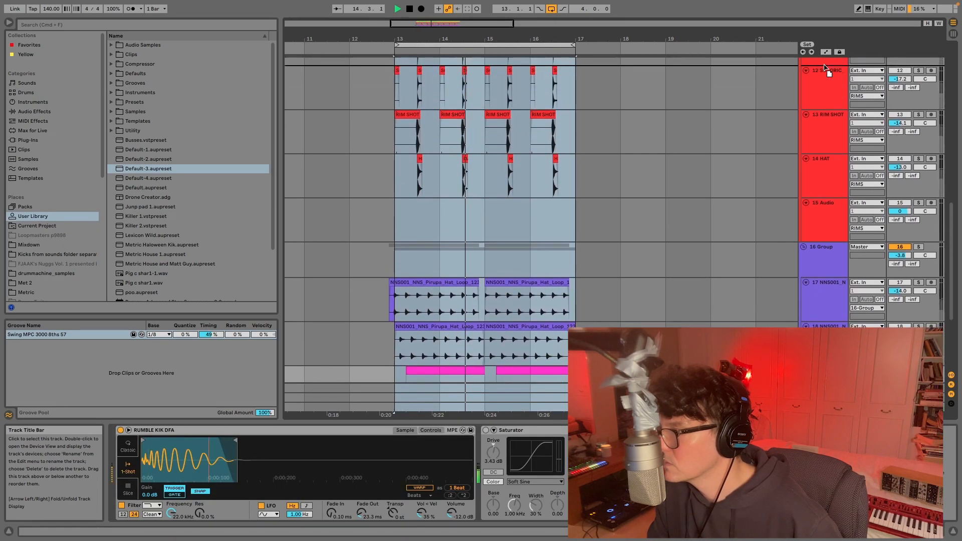
{"action": "scroll", "coordinate": [824, 71], "scroll_direction": "up", "scroll_amount": 8}
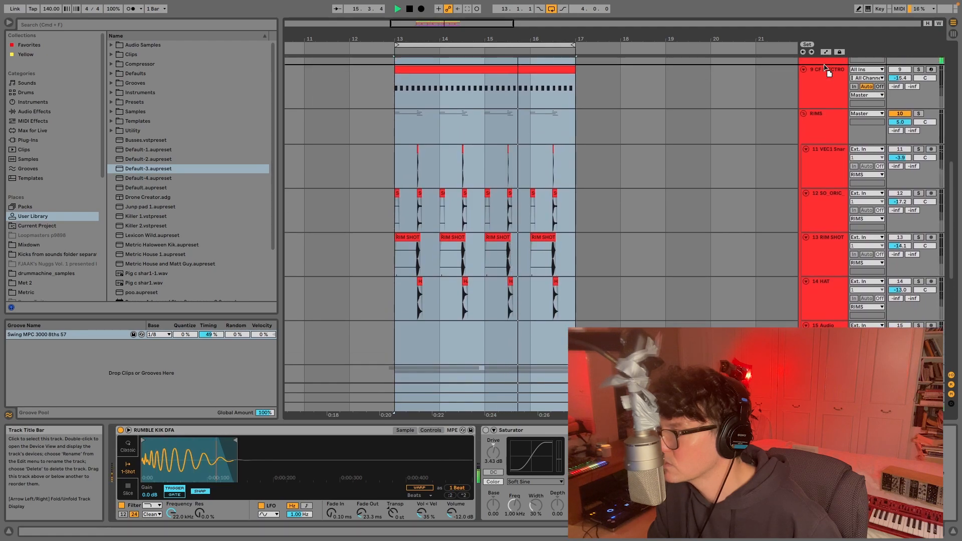
{"action": "scroll", "coordinate": [825, 70], "scroll_direction": "up", "scroll_amount": 1}
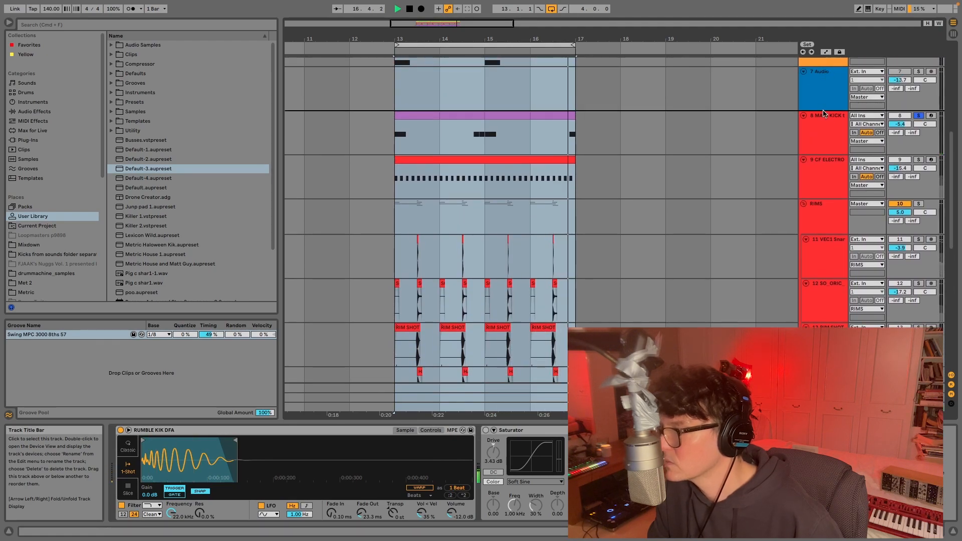
{"action": "left_click_drag", "start_coordinate": [822, 111], "coordinate": [823, 111]}
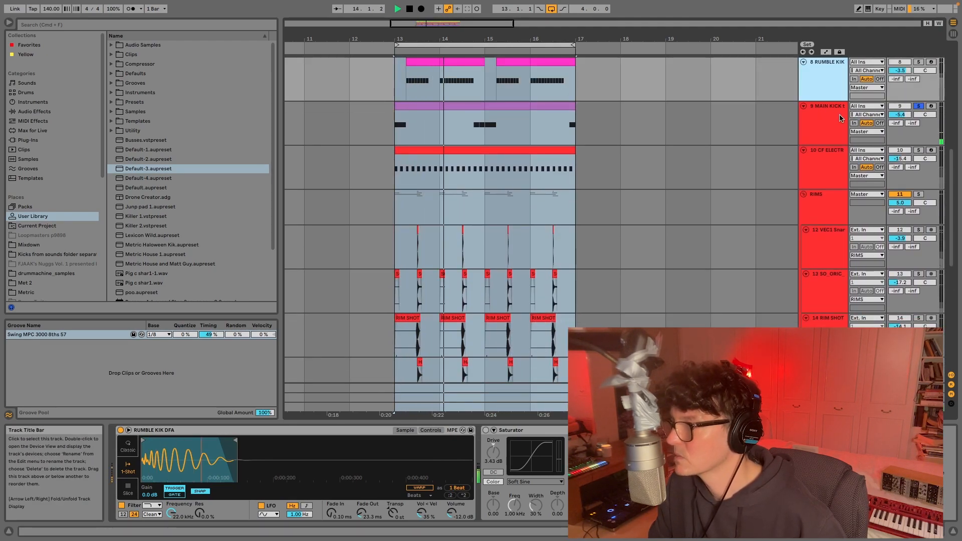
Unsolo MAIN KICK, then solo the CF ELECTRO hi-hat track and show its device chain.
{"action": "left_click", "coordinate": [918, 106]}
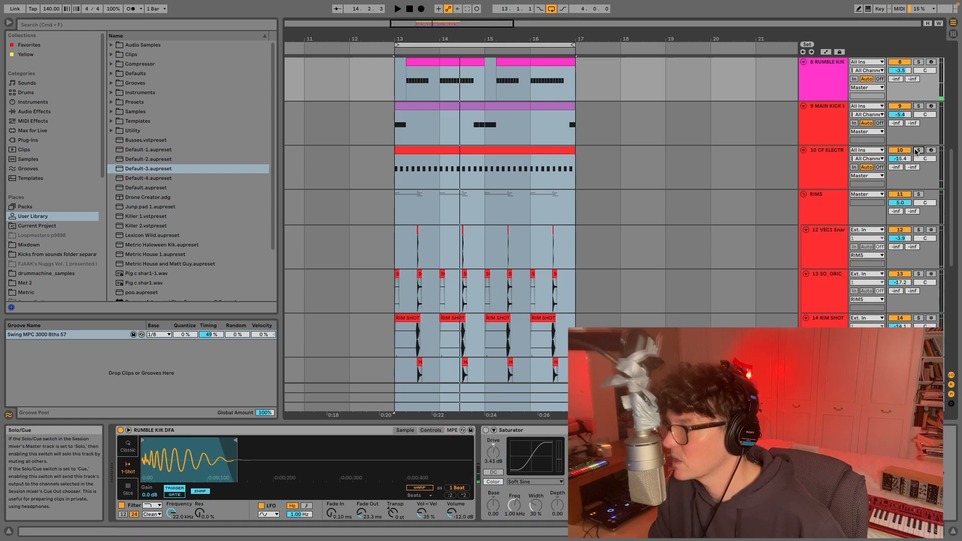
{"action": "left_click", "coordinate": [832, 169]}
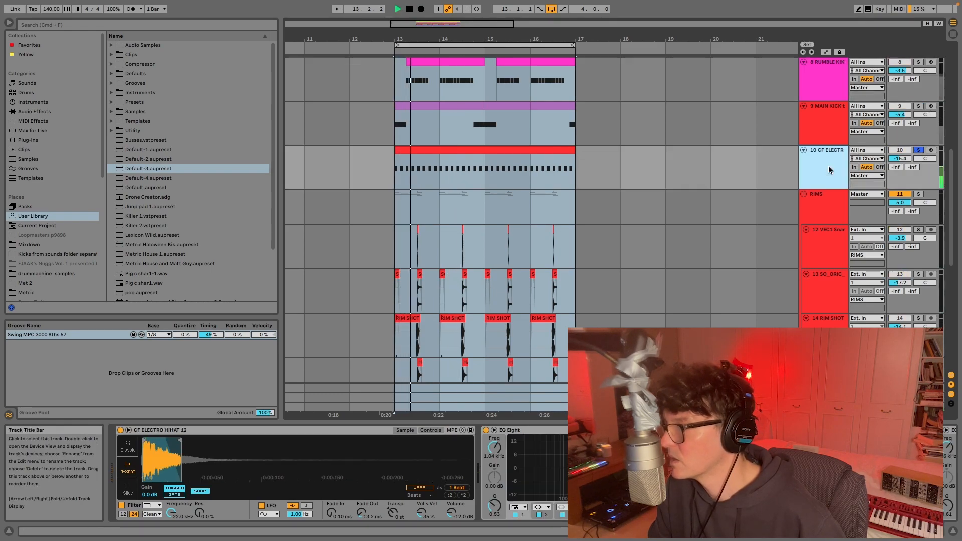
Unsolo the CF ELECTRO track and recolour the RUMBLE KIK track red to match the other drum tracks.
{"action": "left_click", "coordinate": [918, 150]}
{"action": "left_click", "coordinate": [821, 111]}
{"action": "left_click", "coordinate": [824, 93]}
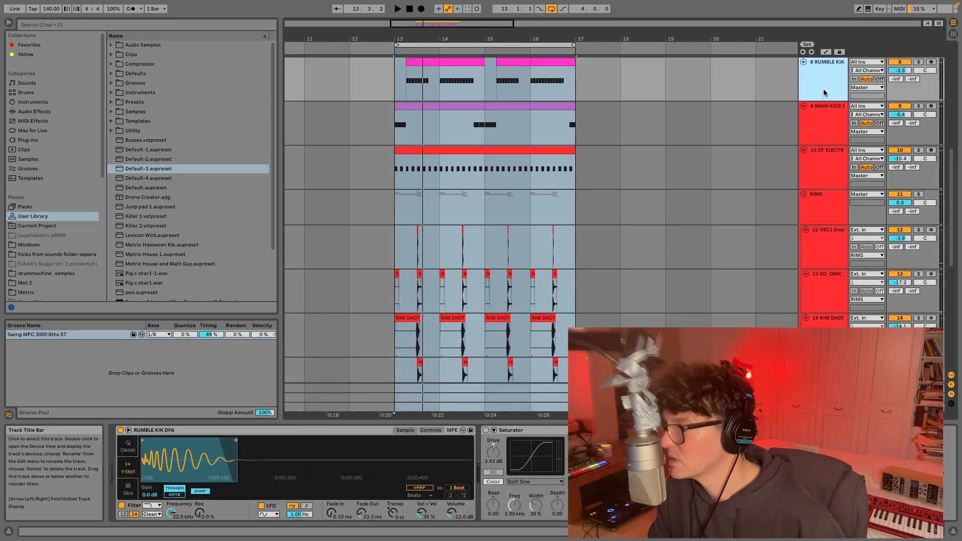
{"action": "right_click", "coordinate": [825, 92]}
{"action": "left_click", "coordinate": [829, 258]}
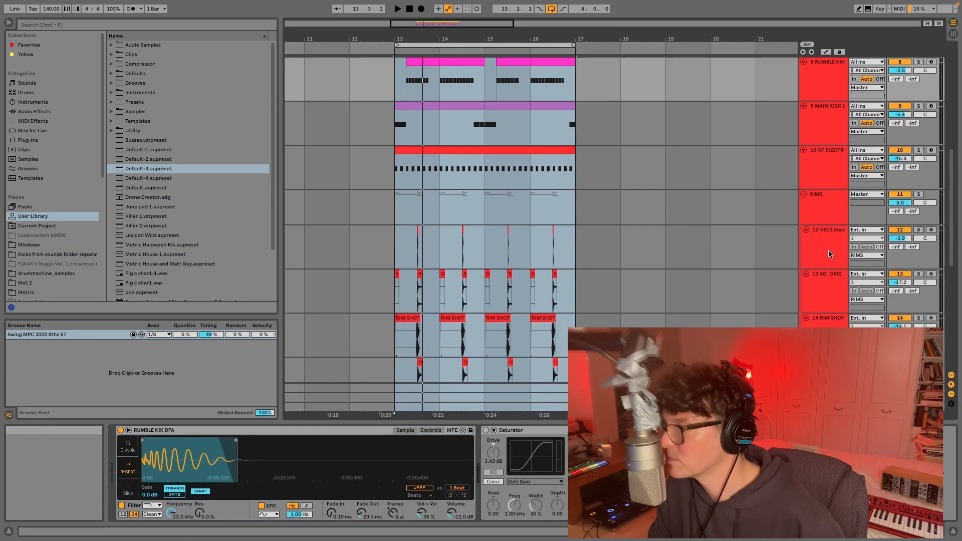
Solo the RUMBLE KIK track and play the loop to audition it.
{"action": "left_click", "coordinate": [820, 132]}
{"action": "left_click", "coordinate": [843, 92]}
{"action": "left_click", "coordinate": [919, 62]}
{"action": "key", "text": "space"}
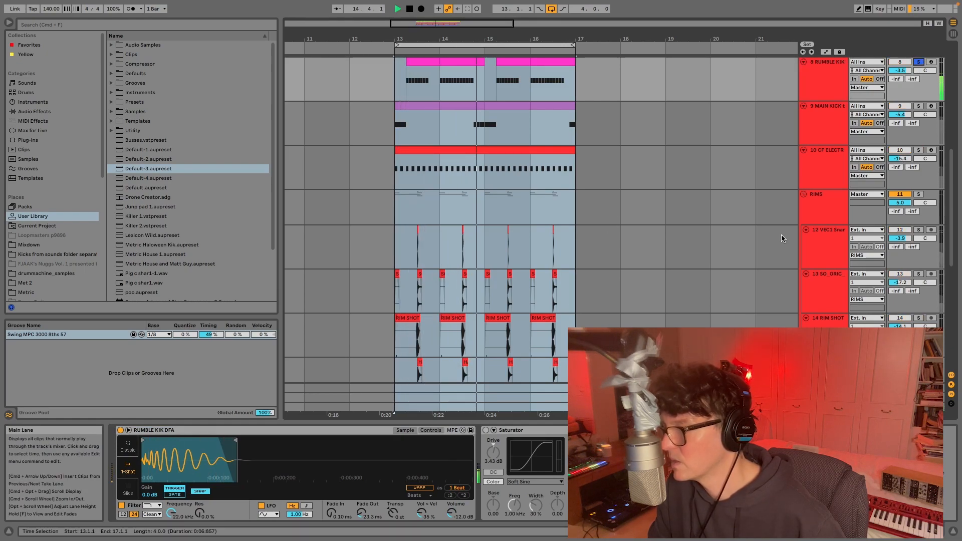
{"action": "left_click", "coordinate": [824, 82]}
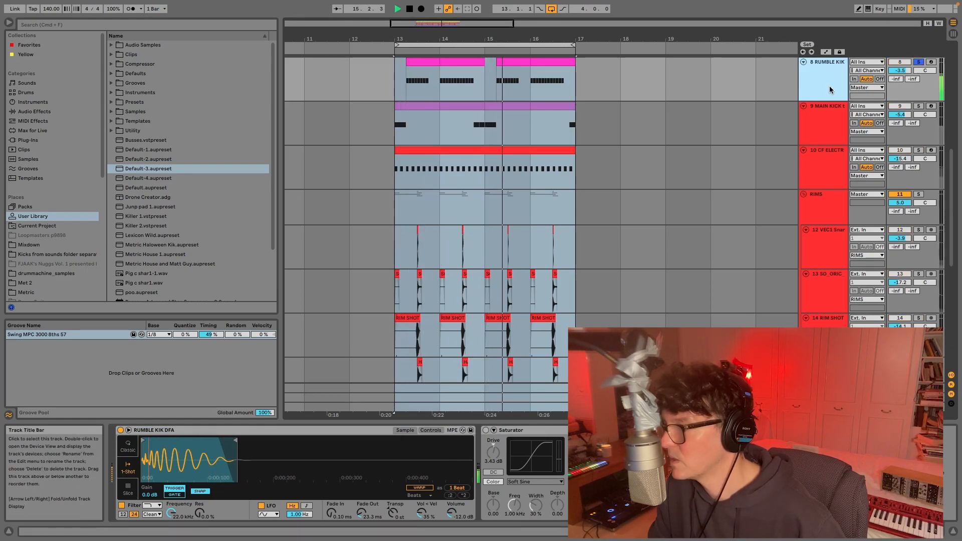
Solo the MAIN KICK track together with RUMBLE KIK to hear both kicks in the loop.
{"action": "left_click", "coordinate": [920, 62]}
{"action": "left_click", "coordinate": [919, 107]}
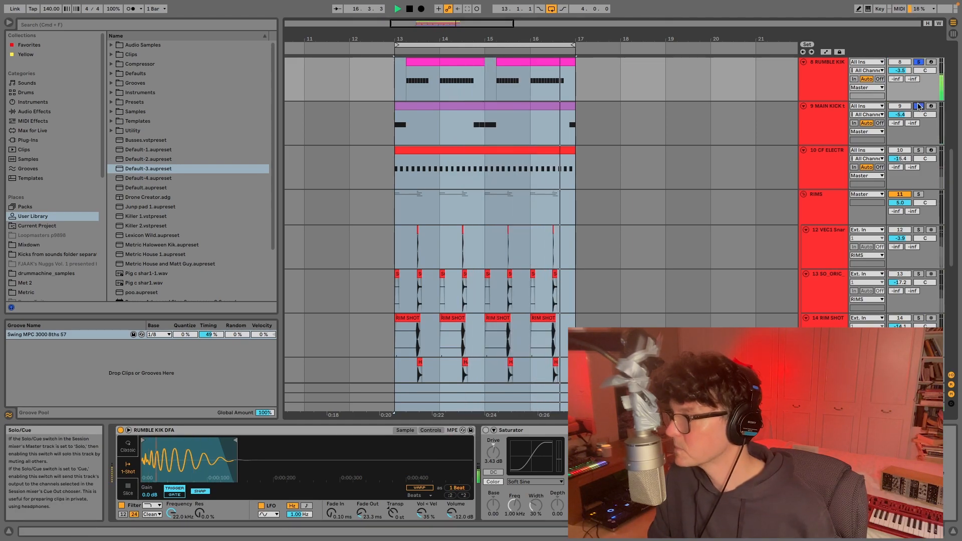
{"action": "left_click_drag", "start_coordinate": [757, 39], "coordinate": [715, 26]}
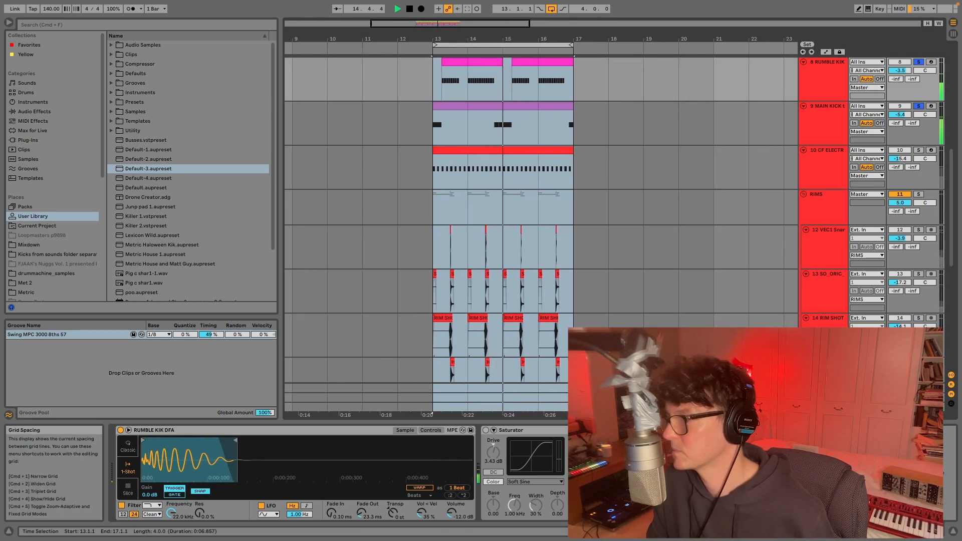
Open Pro-L 2 on the Master, watch its level display while the two kicks play, and close it.
{"action": "left_click", "coordinate": [823, 406]}
{"action": "key", "text": "space"}
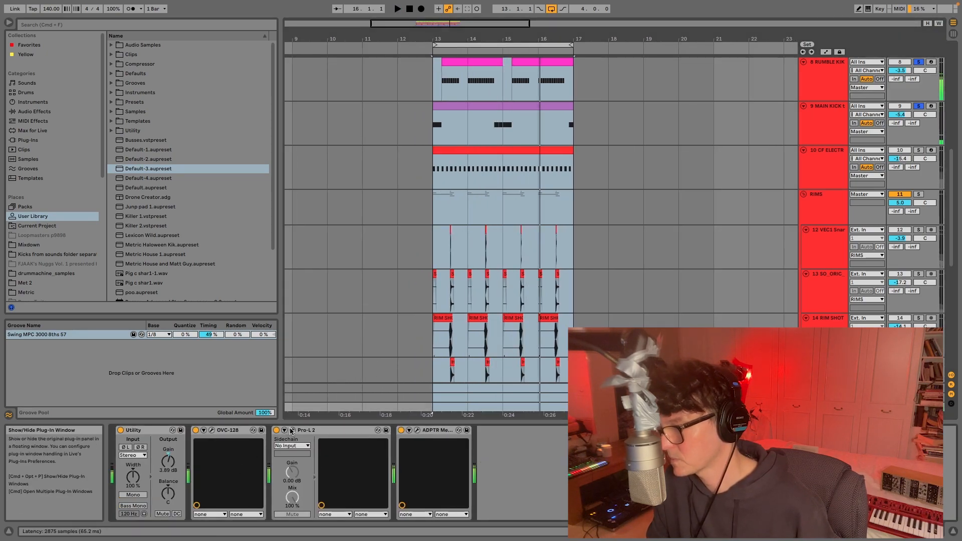
{"action": "left_click", "coordinate": [292, 430]}
{"action": "left_click_drag", "start_coordinate": [589, 243], "coordinate": [252, 90]}
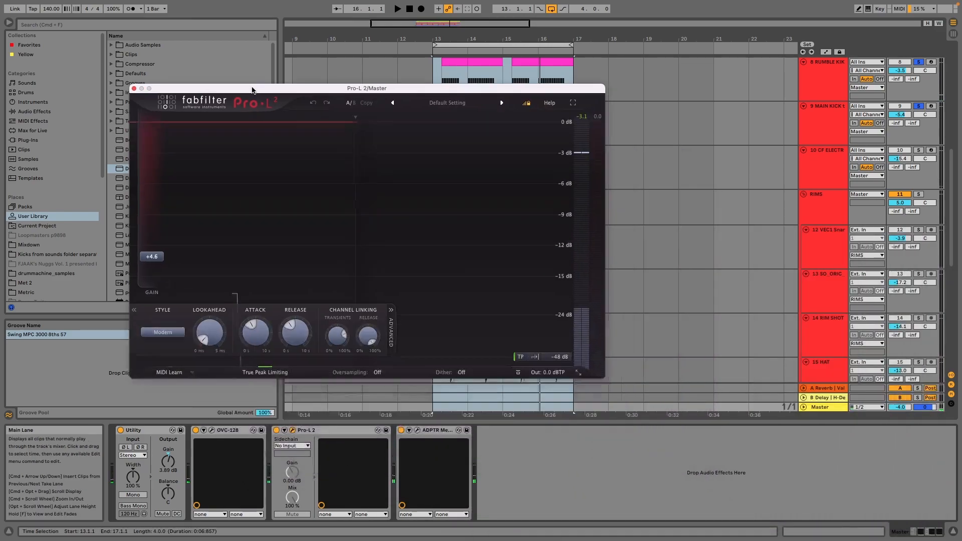
{"action": "key", "text": "space"}
{"action": "key", "text": "space"}
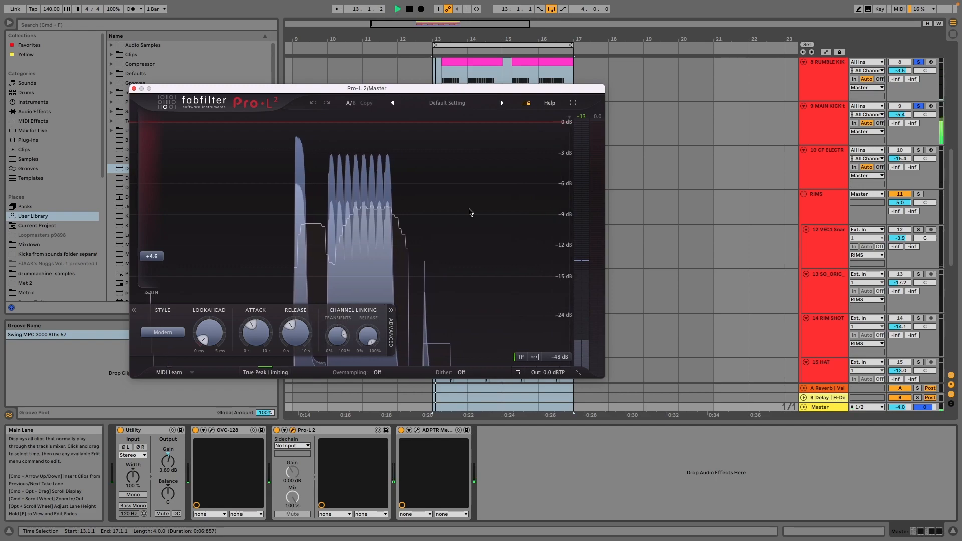
{"action": "key", "text": "space"}
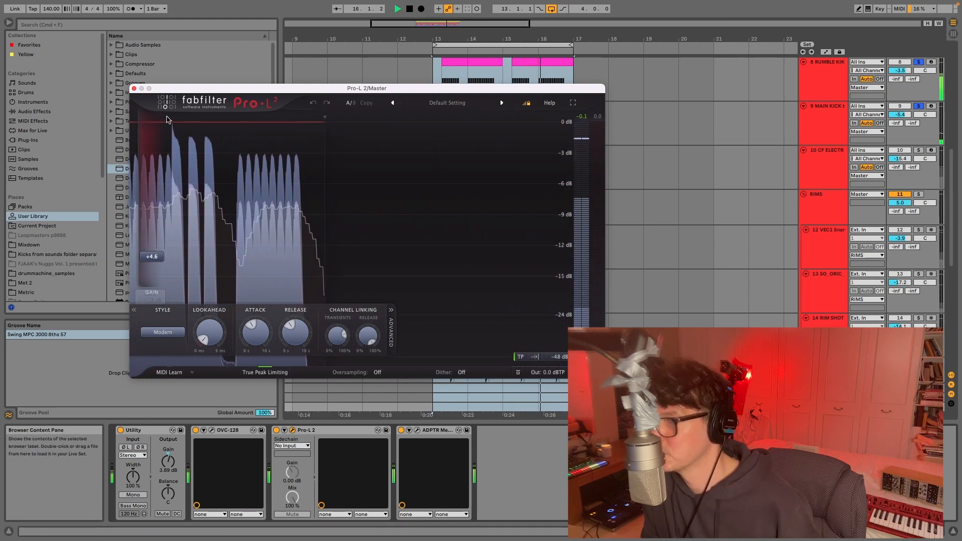
{"action": "left_click", "coordinate": [134, 89]}
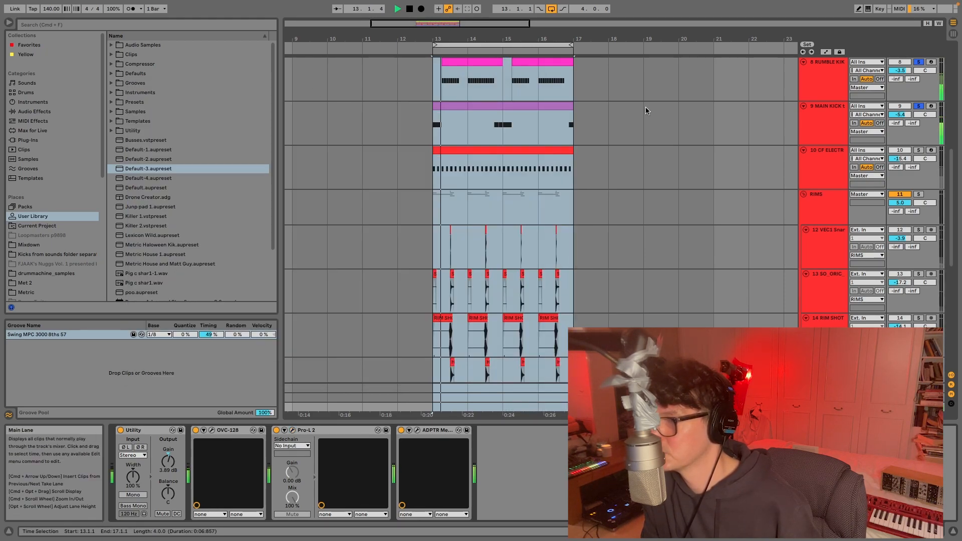
Show the MAIN KICK device chain and take both kick tracks out of solo.
{"action": "left_click", "coordinate": [812, 131]}
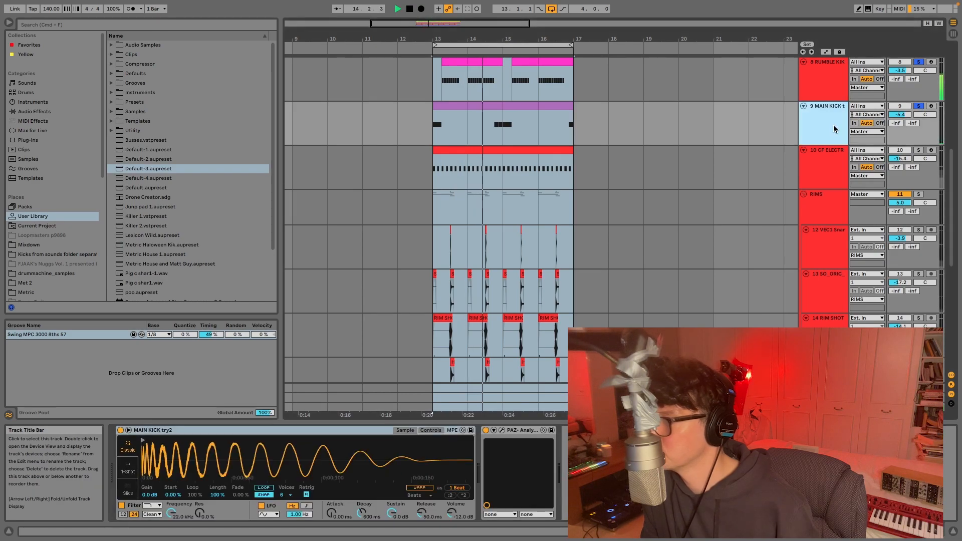
{"action": "key", "text": "space"}
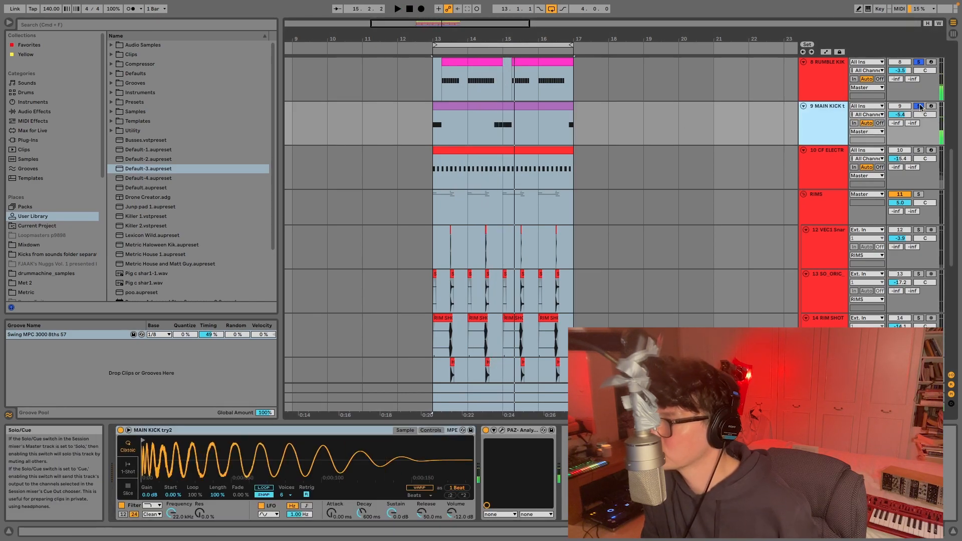
{"action": "left_click", "coordinate": [918, 106]}
{"action": "left_click_drag", "start_coordinate": [487, 39], "coordinate": [487, 29]}
{"action": "key", "text": "space"}
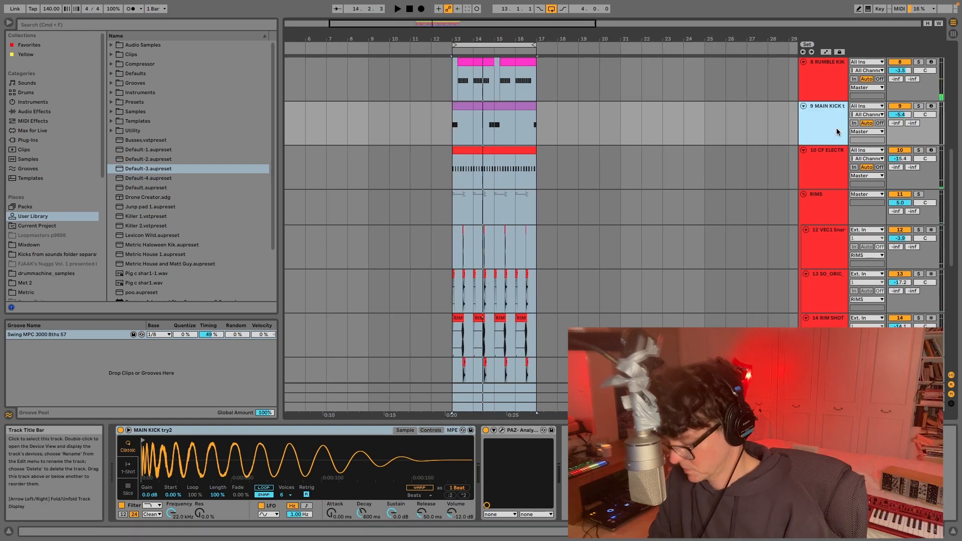
Activate the muted RUMBLE VOC track and play the loop with the full arrangement.
{"action": "key", "text": "Up"}
{"action": "key", "text": "Up"}
{"action": "key", "text": "Up"}
{"action": "key", "text": "Up"}
{"action": "key", "text": "Up"}
{"action": "key", "text": "Up"}
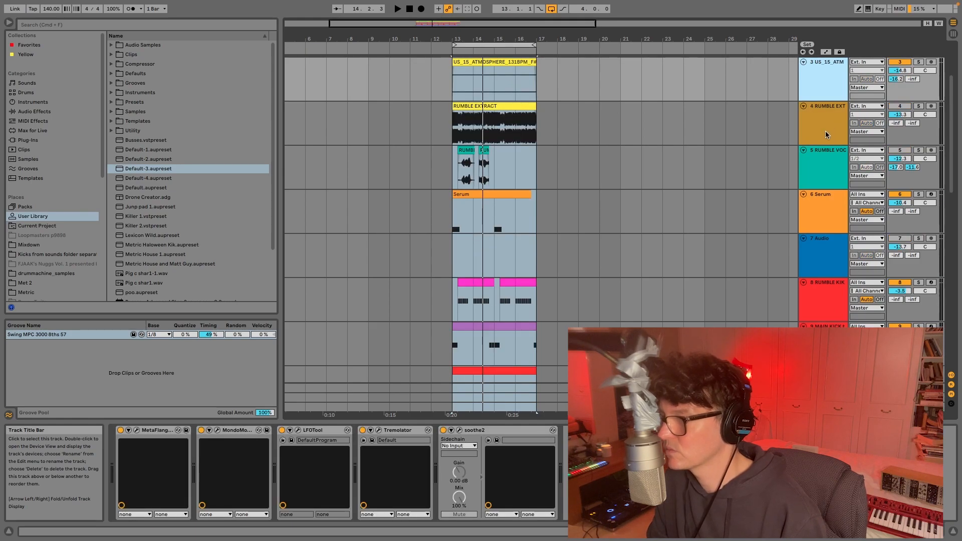
{"action": "left_click", "coordinate": [899, 150]}
{"action": "key", "text": "space"}
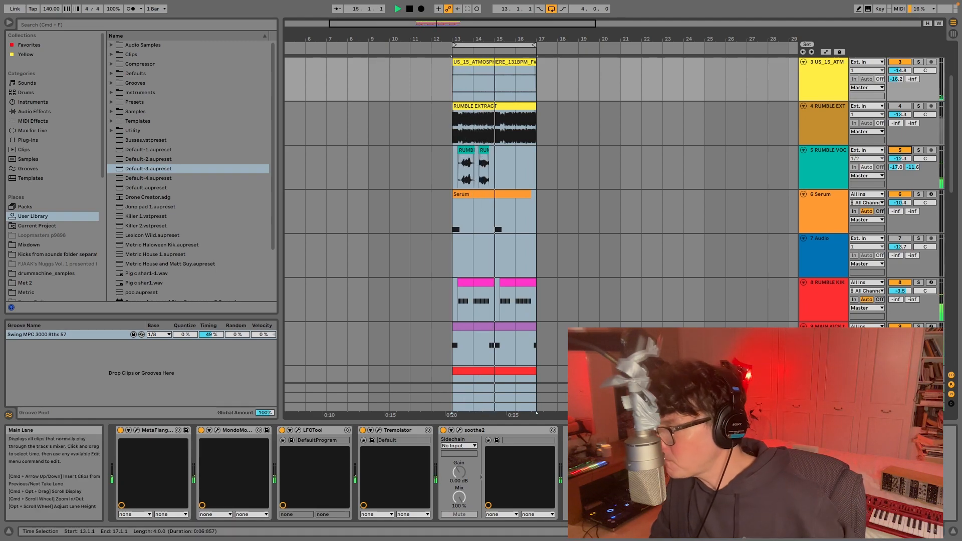
Audition the SO_ORIC track in the RIMS group in solo, and unsolo it again.
{"action": "left_click", "coordinate": [823, 335]}
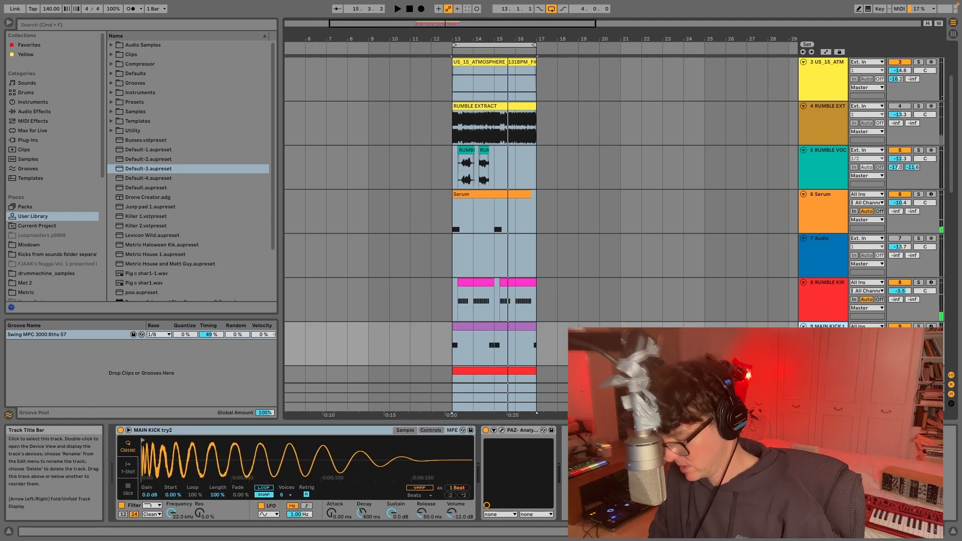
{"action": "scroll", "coordinate": [831, 280], "scroll_direction": "down", "scroll_amount": 6}
{"action": "left_click", "coordinate": [836, 219]}
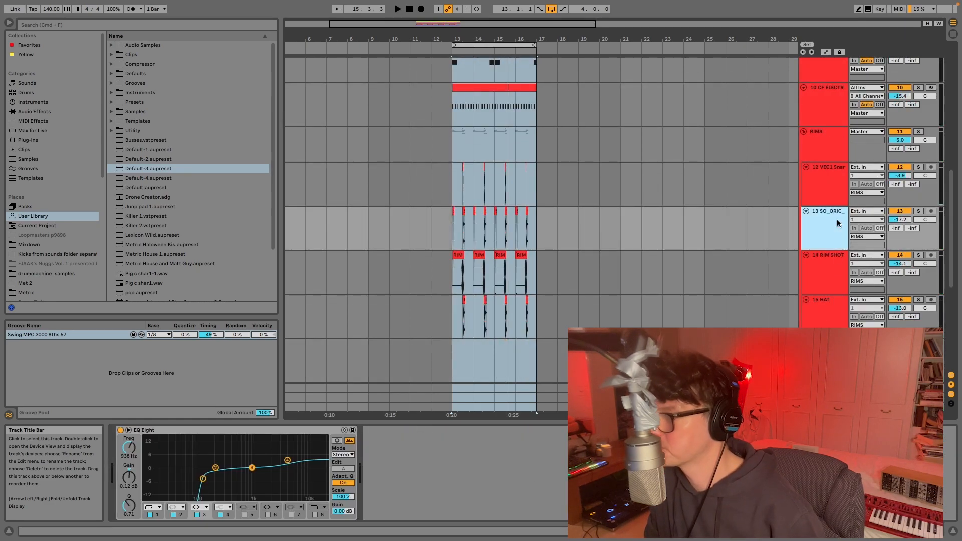
{"action": "left_click", "coordinate": [916, 211]}
{"action": "key", "text": "space"}
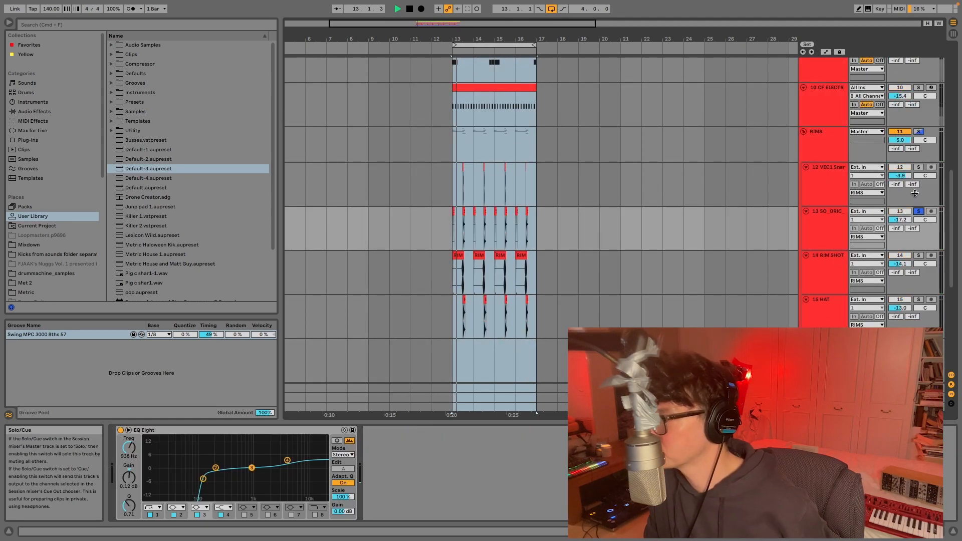
{"action": "left_click", "coordinate": [916, 211]}
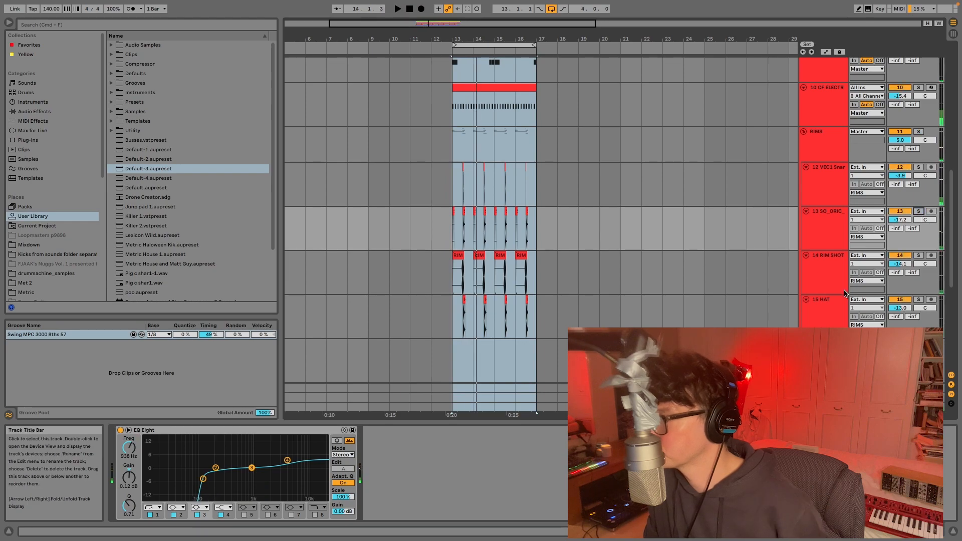
Solo CF ELECTRO during playback and set its EQ Eight low-cut band to about 861 Hz with a Q of 0.69.
{"action": "left_click", "coordinate": [820, 133]}
{"action": "left_click", "coordinate": [827, 111]}
{"action": "left_click", "coordinate": [917, 88]}
{"action": "key", "text": "space"}
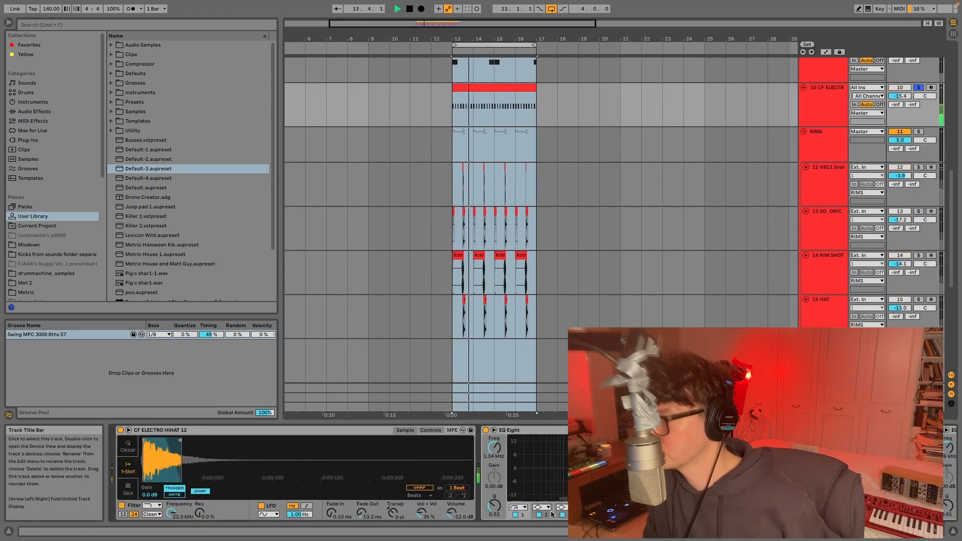
{"action": "mouse_move", "coordinate": [576, 466]}
{"action": "left_mouse_down"}
{"action": "mouse_move", "coordinate": [514, 475]}
{"action": "mouse_move", "coordinate": [592, 470]}
{"action": "left_mouse_up"}
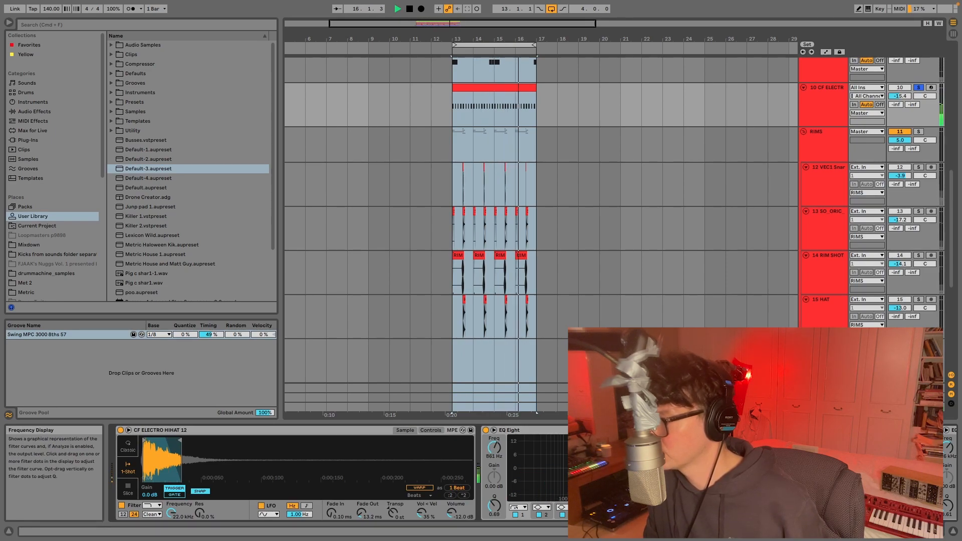
Open the Aphex Vintage Exciter on CF ELECTRO and adjust its AX MIX amount.
{"action": "left_click", "coordinate": [754, 431]}
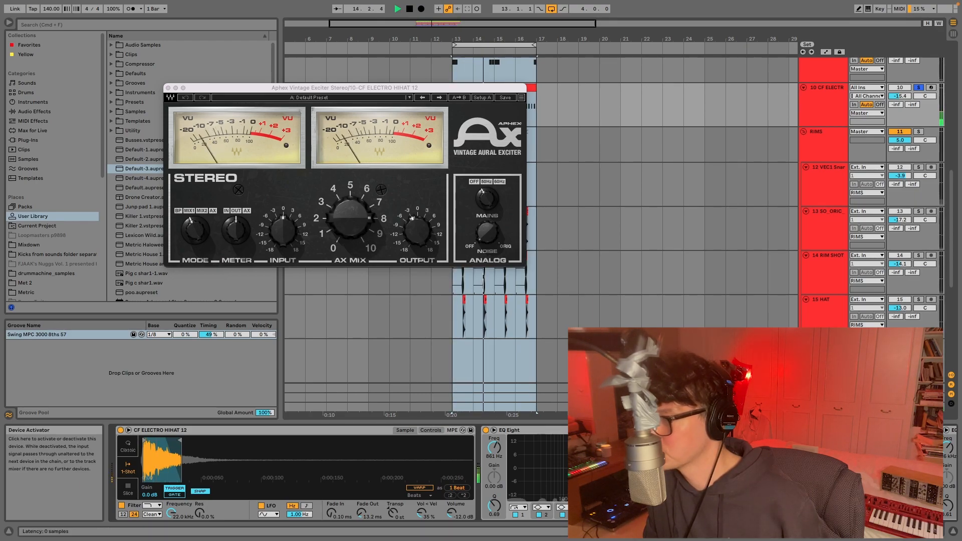
{"action": "mouse_move", "coordinate": [352, 219]}
{"action": "left_mouse_down"}
{"action": "mouse_move", "coordinate": [351, 190]}
{"action": "mouse_move", "coordinate": [351, 228]}
{"action": "left_mouse_up"}
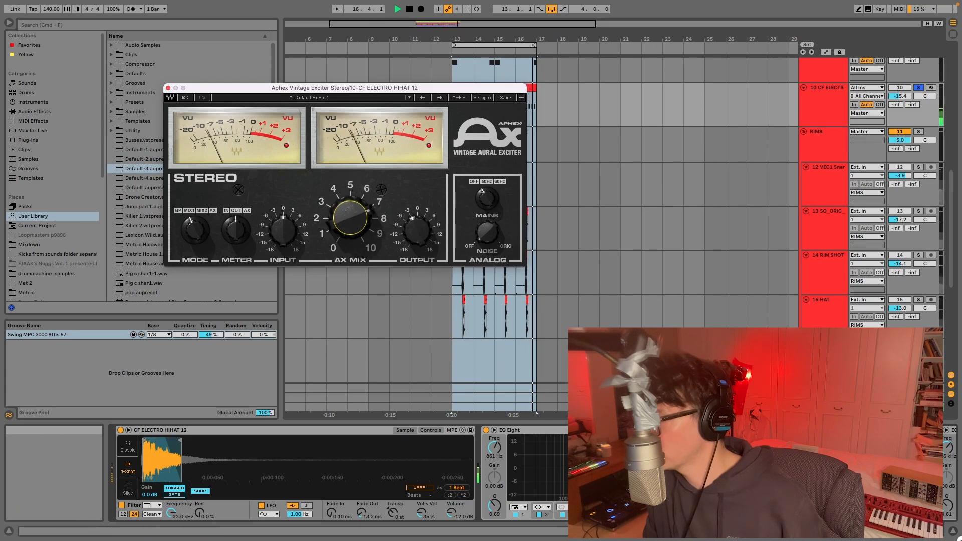
Open Oxford Envolution on CF ELECTRO and set Sustain to -33.2 dB and Transients to +6.4 dB.
{"action": "left_click_drag", "start_coordinate": [909, 531], "coordinate": [934, 531]}
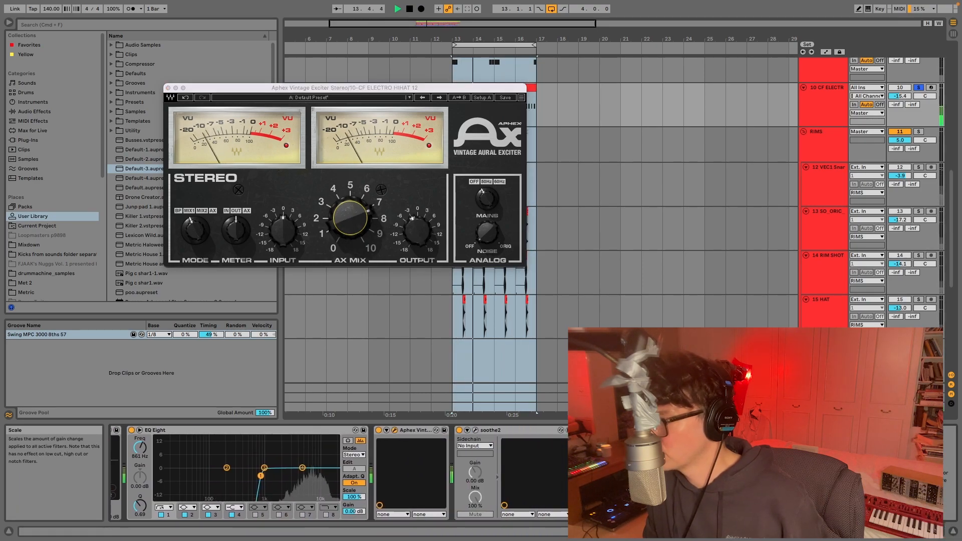
{"action": "left_click", "coordinate": [600, 430]}
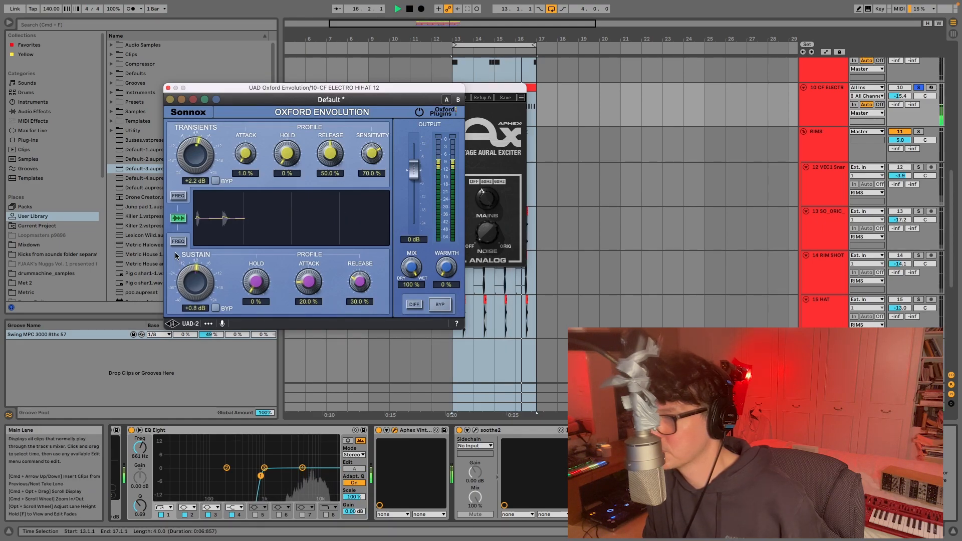
{"action": "left_click_drag", "start_coordinate": [177, 273], "coordinate": [180, 286]}
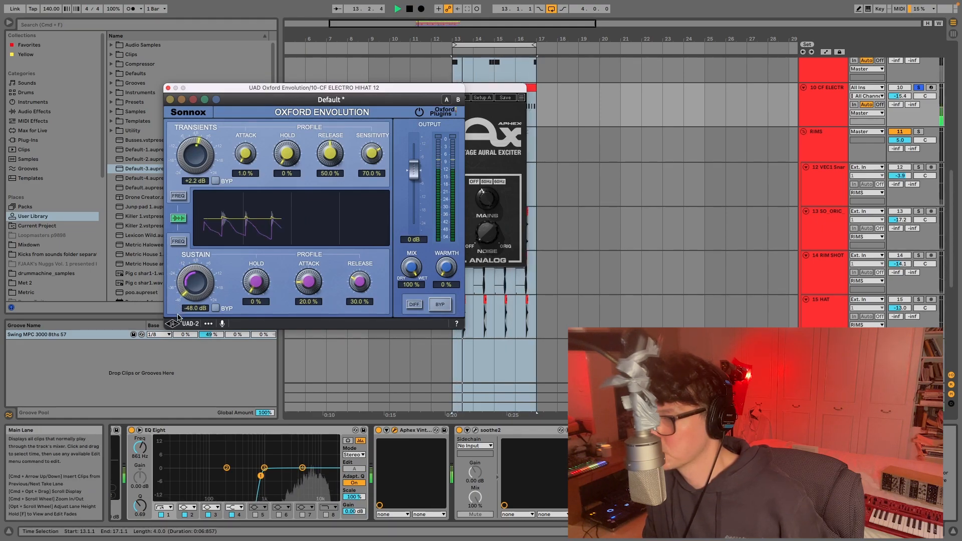
{"action": "left_click_drag", "start_coordinate": [179, 320], "coordinate": [176, 303]}
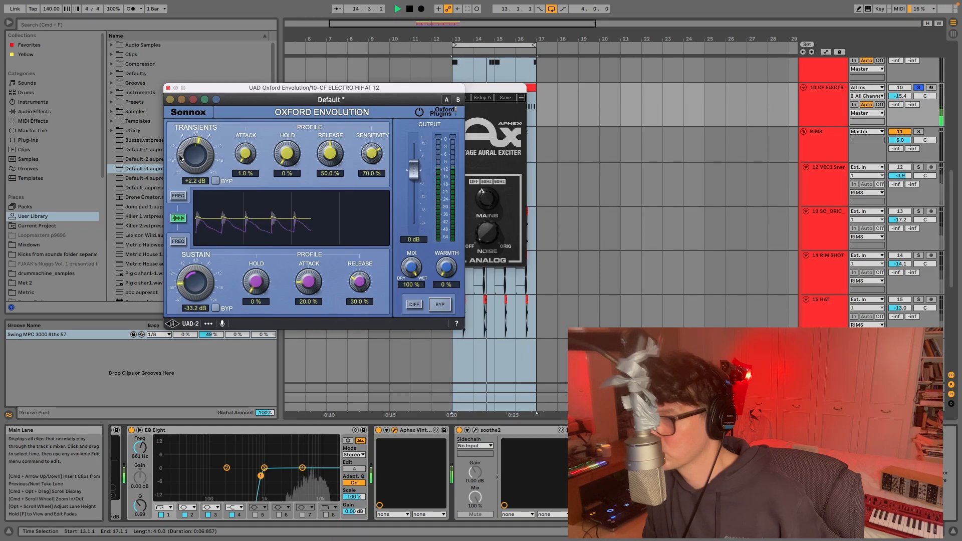
{"action": "left_click_drag", "start_coordinate": [186, 118], "coordinate": [185, 151]}
Unsolo CF ELECTRO and go up the track list to the RUMBLE EXTRACT track while the full loop plays.
{"action": "left_click", "coordinate": [919, 88]}
{"action": "left_click", "coordinate": [840, 111]}
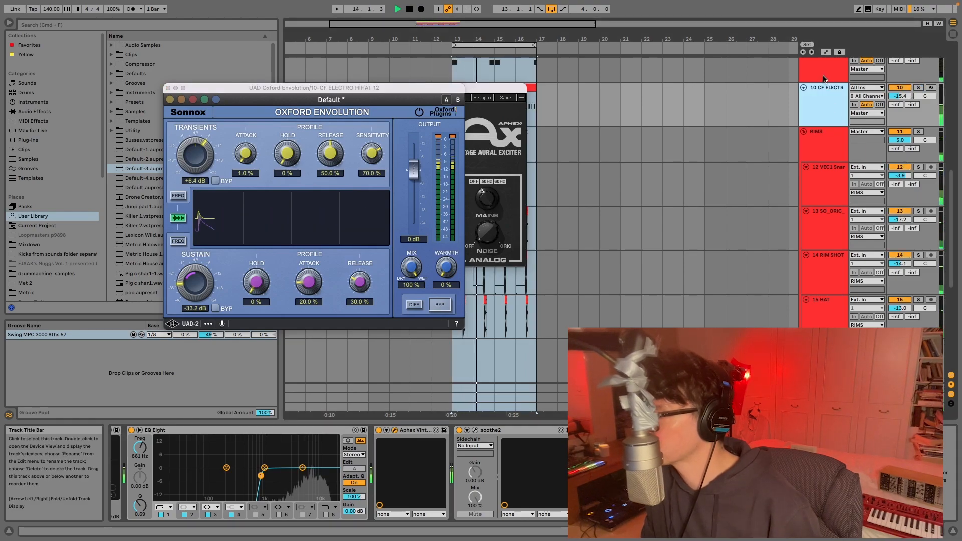
{"action": "key", "text": "Up"}
{"action": "key", "text": "Up"}
{"action": "key", "text": "Up"}
{"action": "key", "text": "Up"}
{"action": "key", "text": "Up"}
{"action": "key", "text": "Up"}
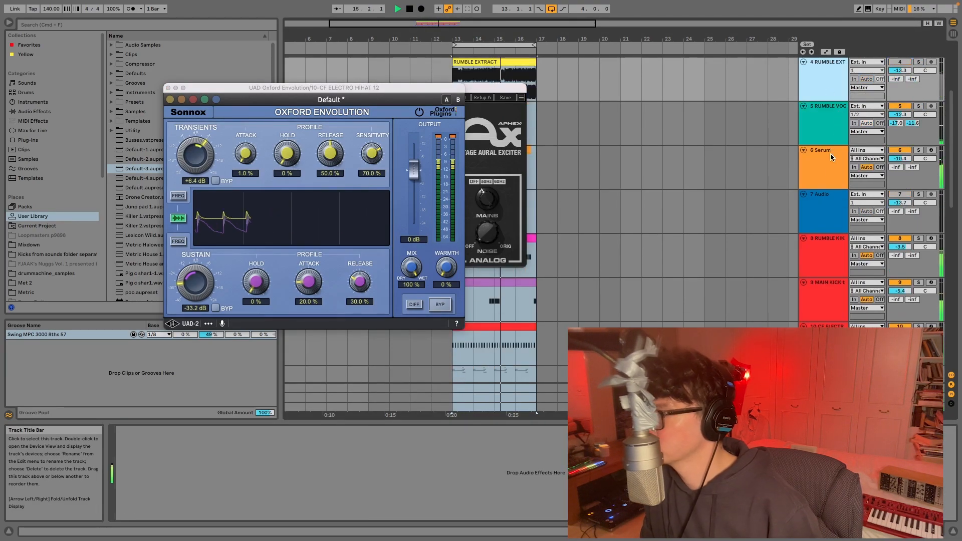
Show the Master device chain and open the OVC-128 clipper and Pro-L 2 limiter to examine them during playback.
{"action": "left_click", "coordinate": [819, 305]}
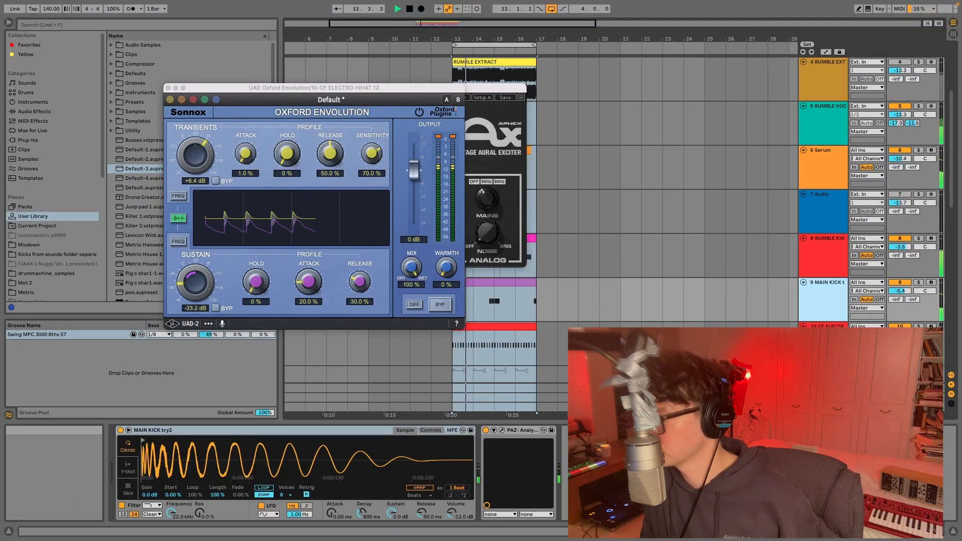
{"action": "key", "text": "Down"}
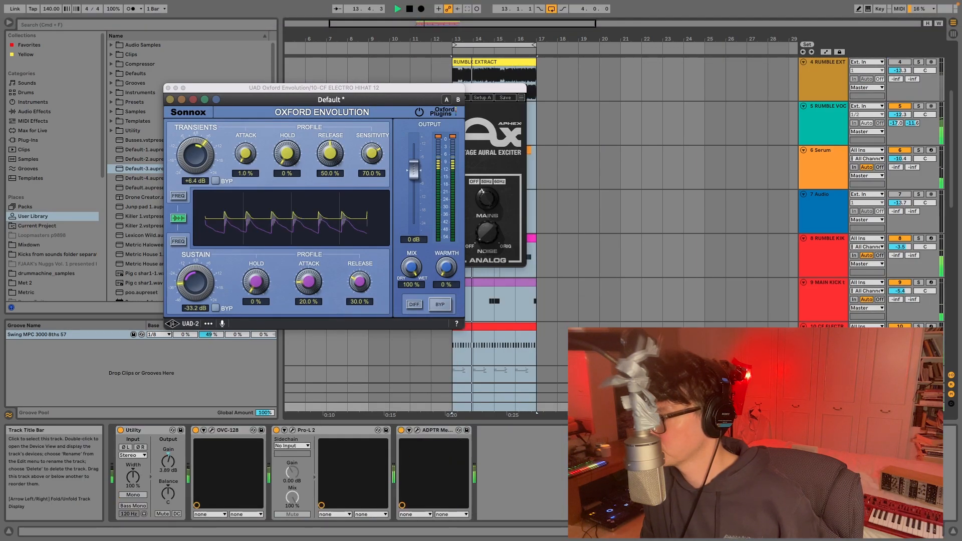
{"action": "left_click", "coordinate": [212, 430]}
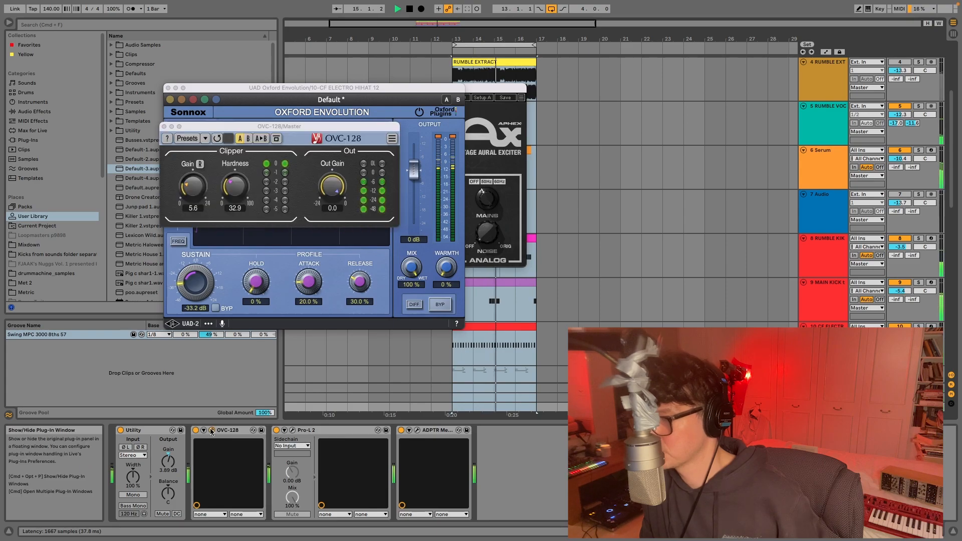
{"action": "left_click", "coordinate": [292, 430]}
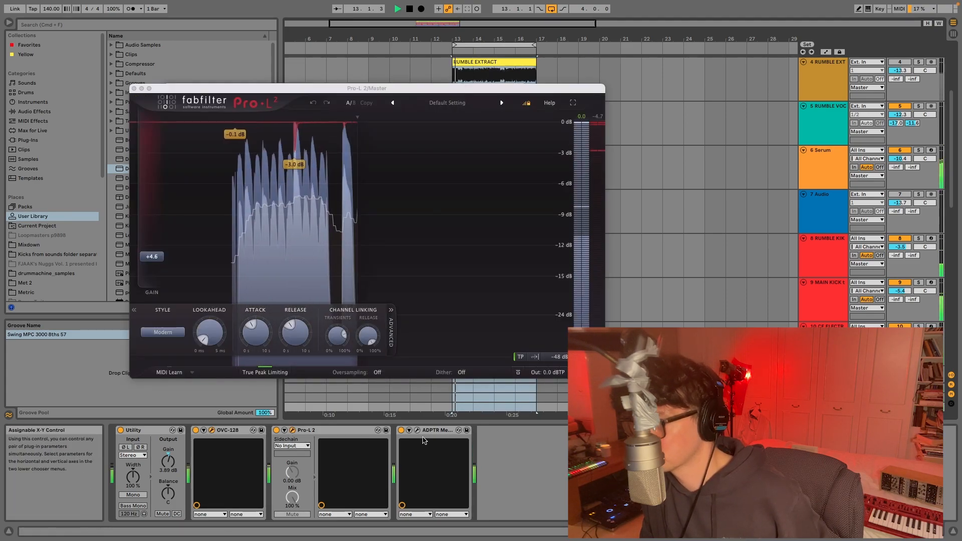